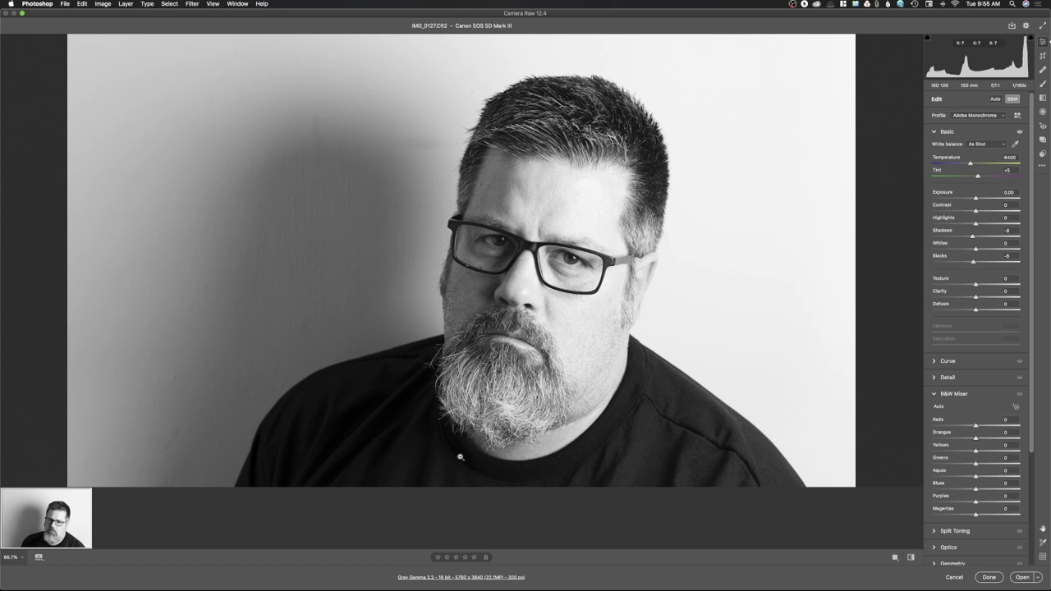
Open the black-and-white portrait from Camera Raw in the main Photoshop editor
{"action": "mouse_move", "coordinate": [461, 258]}
{"action": "left_mouse_down"}
{"action": "mouse_move", "coordinate": [469, 280]}
{"action": "mouse_move", "coordinate": [520, 227]}
{"action": "mouse_move", "coordinate": [578, 292]}
{"action": "mouse_move", "coordinate": [591, 222]}
{"action": "mouse_move", "coordinate": [918, 435]}
{"action": "mouse_move", "coordinate": [1012, 242]}
{"action": "mouse_move", "coordinate": [994, 199]}
{"action": "mouse_move", "coordinate": [969, 231]}
{"action": "left_mouse_up"}
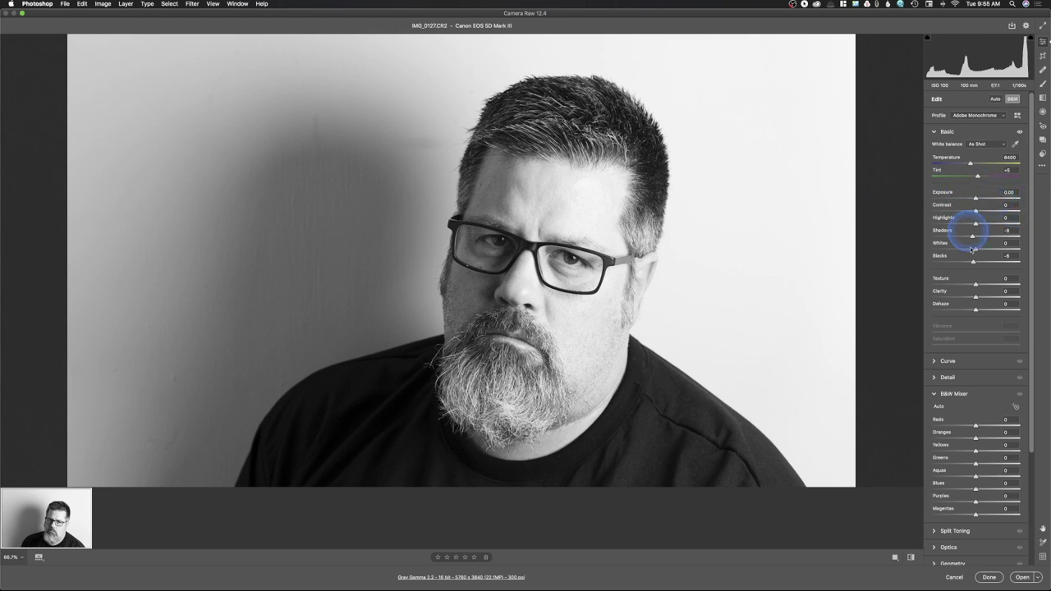
{"action": "left_click", "coordinate": [1021, 577]}
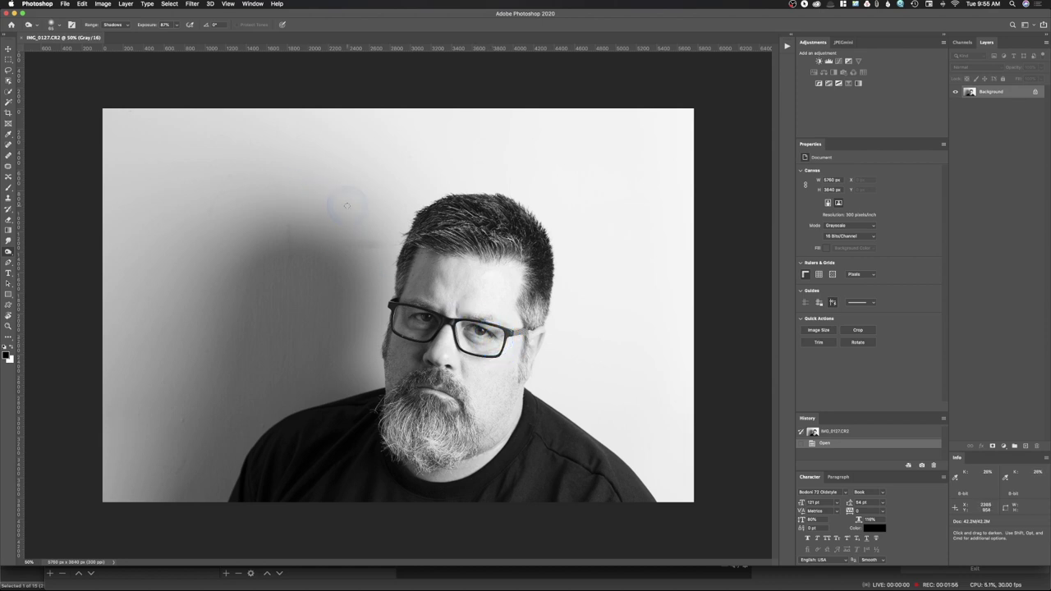
{"action": "left_click", "coordinate": [9, 81]}
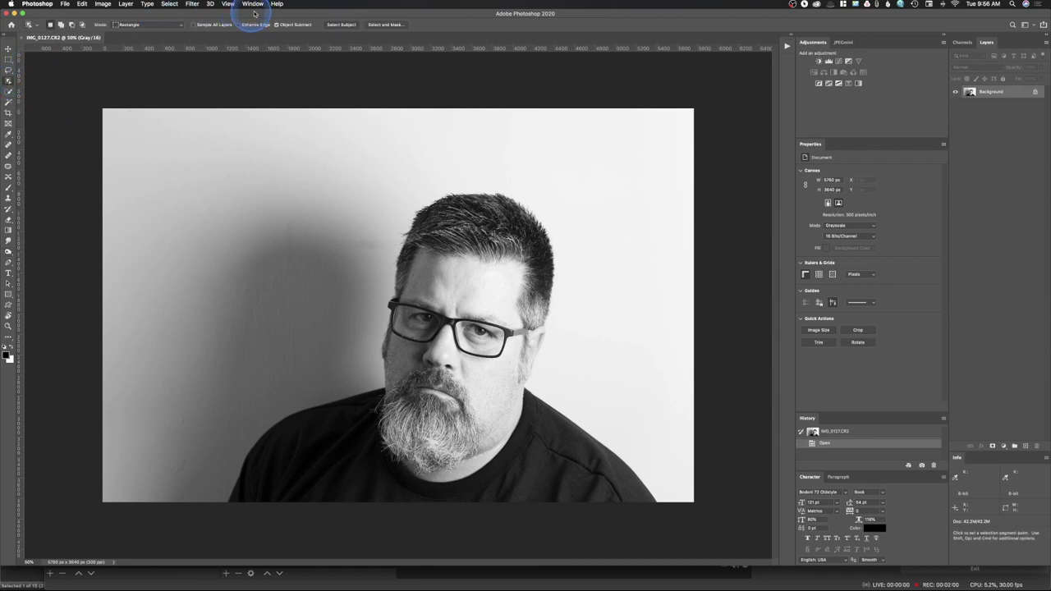
Use Select Subject to select the man automatically, then enter Select and Mask
{"action": "left_click", "coordinate": [349, 23]}
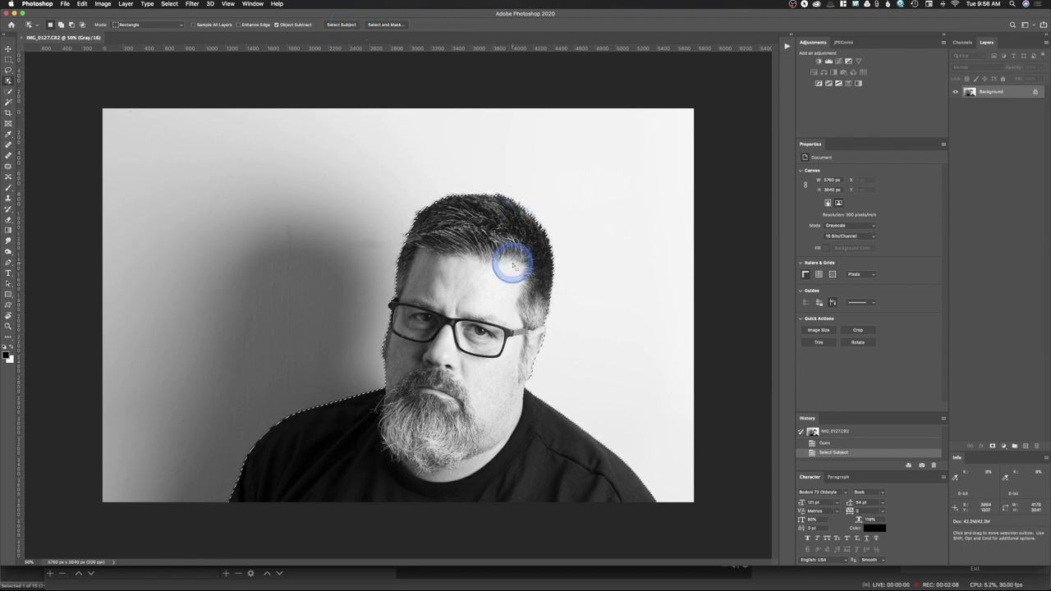
{"action": "left_click", "coordinate": [386, 24]}
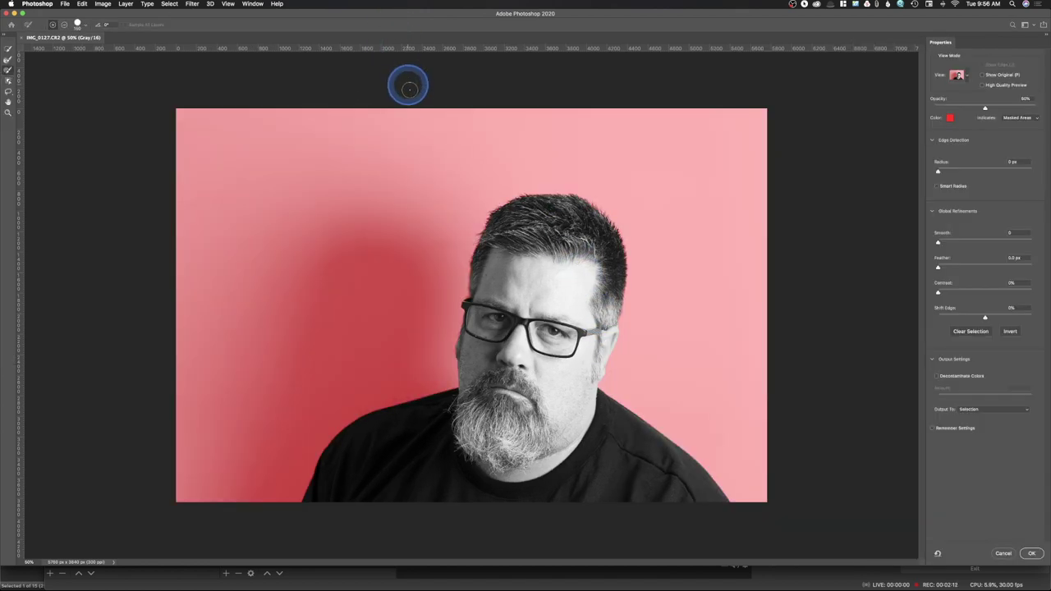
Refine the hair edges on both sides with the Refine Edge Brush and Smart Radius
{"action": "left_click", "coordinate": [8, 60]}
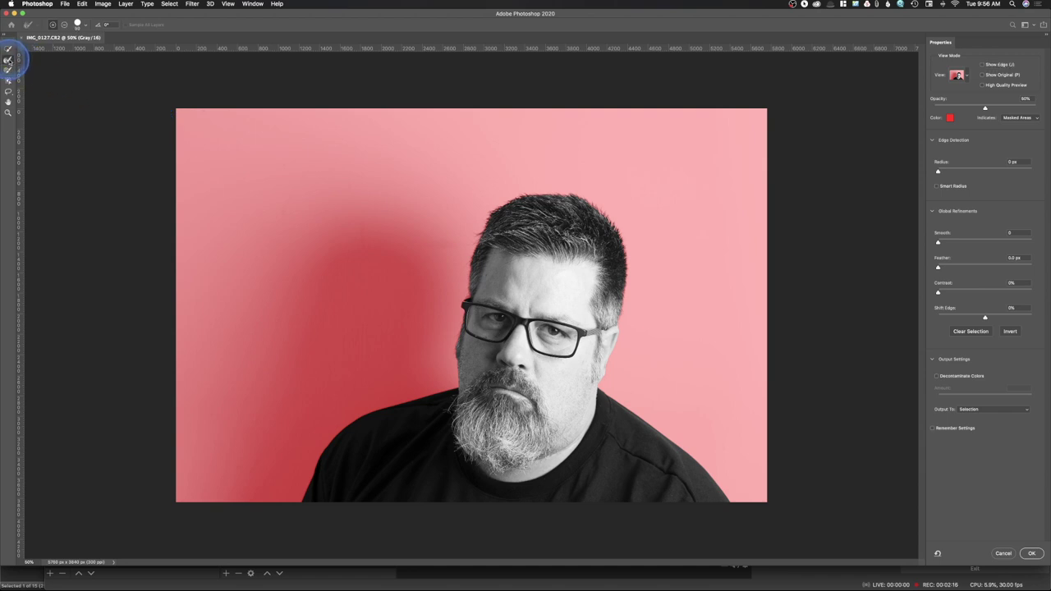
{"action": "left_click", "coordinate": [938, 187]}
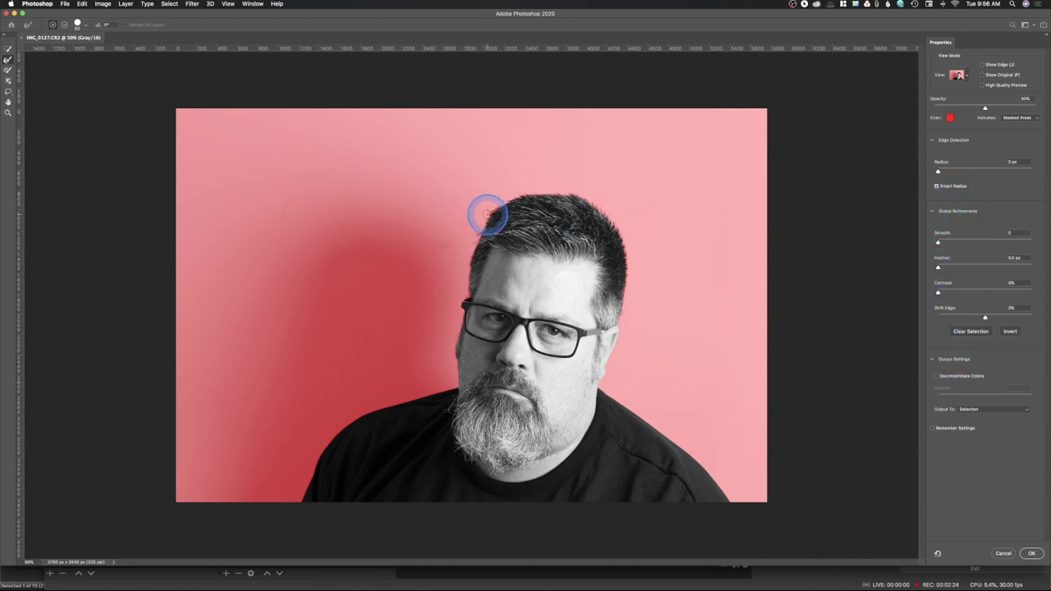
{"action": "left_click_drag", "start_coordinate": [488, 215], "coordinate": [453, 361]}
{"action": "mouse_move", "coordinate": [638, 307]}
{"action": "left_mouse_down"}
{"action": "mouse_move", "coordinate": [624, 320]}
{"action": "mouse_move", "coordinate": [627, 252]}
{"action": "mouse_move", "coordinate": [602, 206]}
{"action": "mouse_move", "coordinate": [540, 193]}
{"action": "mouse_move", "coordinate": [485, 211]}
{"action": "left_mouse_up"}
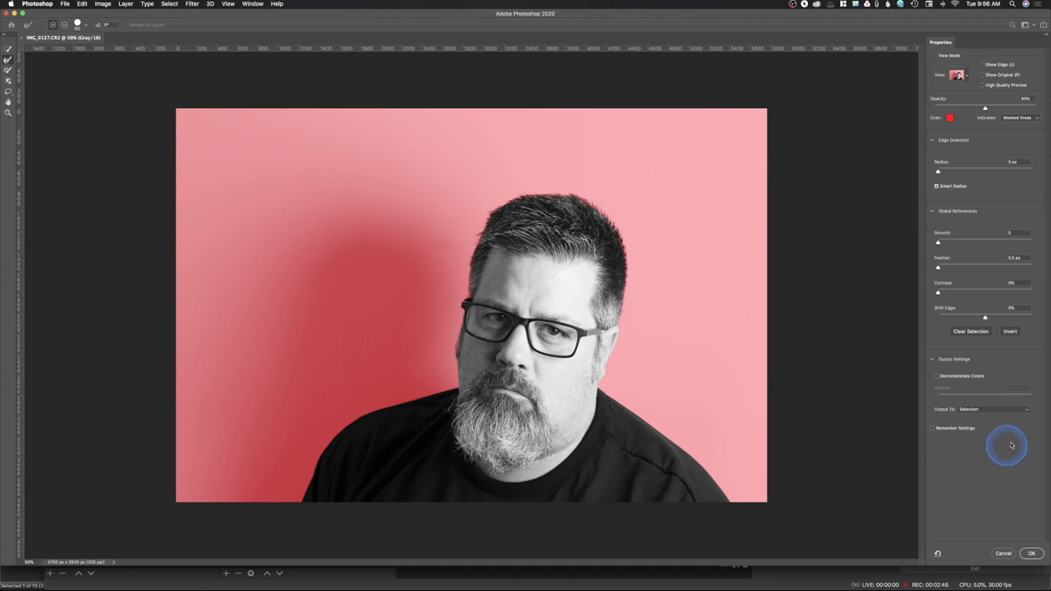
Output the refined selection to a new layer with layer mask
{"action": "left_click", "coordinate": [994, 409]}
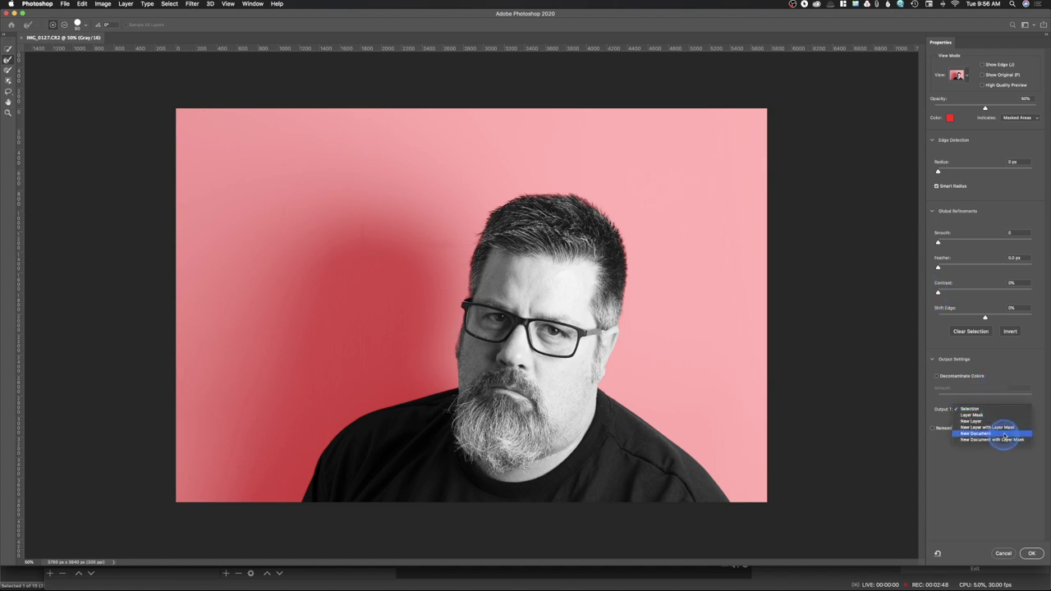
{"action": "left_click", "coordinate": [1003, 428]}
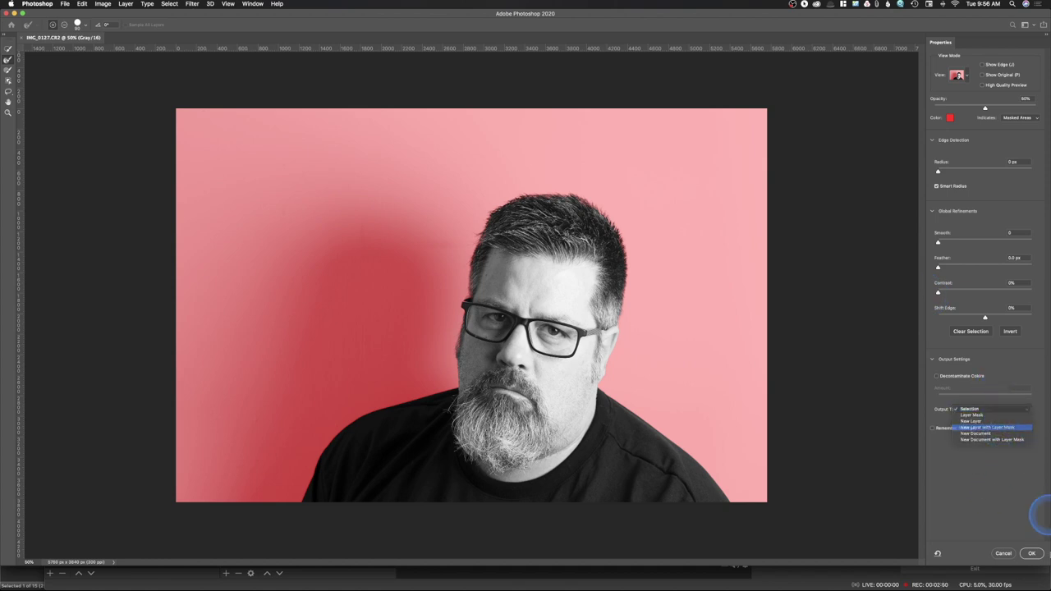
{"action": "left_click", "coordinate": [1031, 554]}
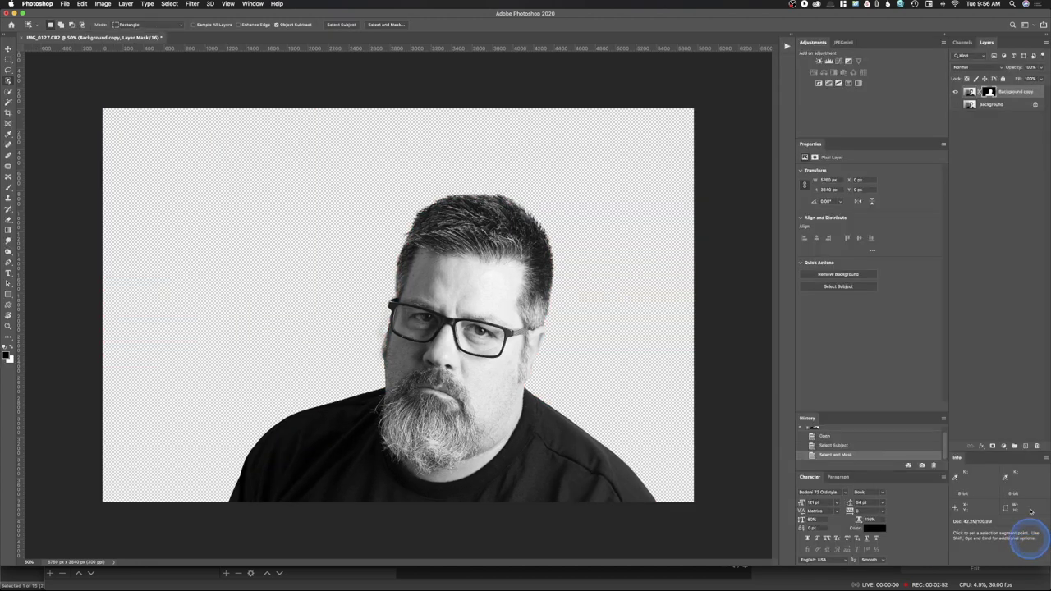
Toggle the Background copy mask off and on to compare with the unmasked photo
{"action": "left_click", "coordinate": [989, 92], "text": "shift"}
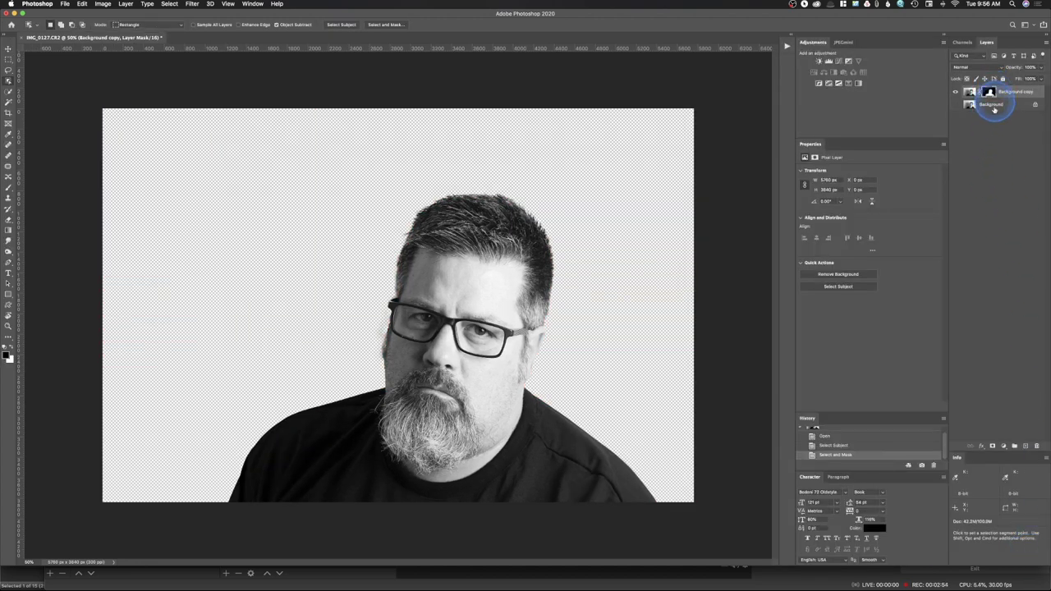
{"action": "left_click", "coordinate": [990, 92], "text": "shift"}
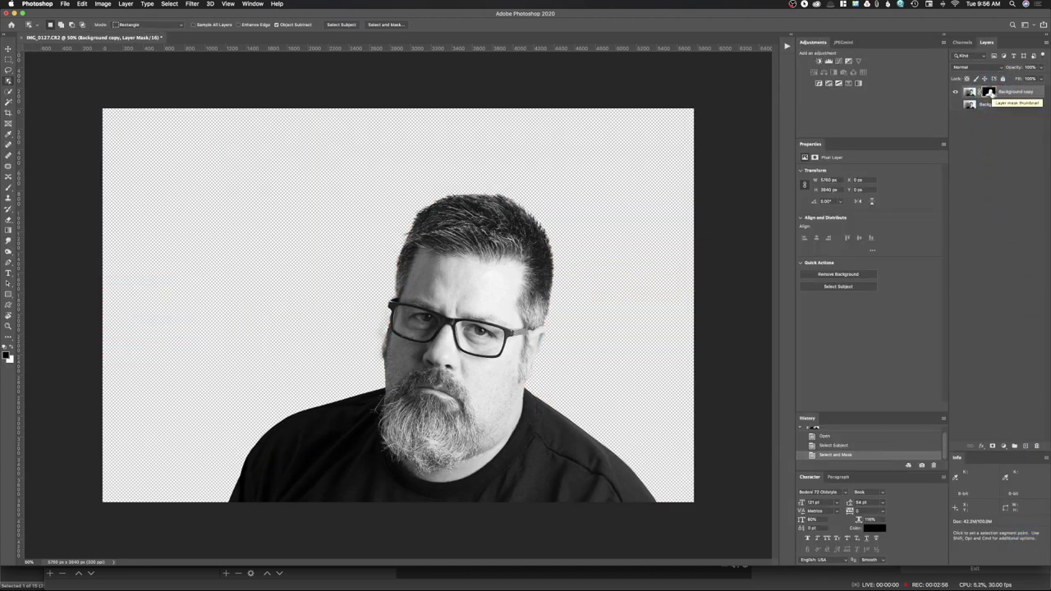
{"action": "left_click", "coordinate": [989, 92], "text": "shift"}
{"action": "left_click", "coordinate": [990, 93], "text": "shift"}
{"action": "left_click", "coordinate": [989, 91], "text": "shift"}
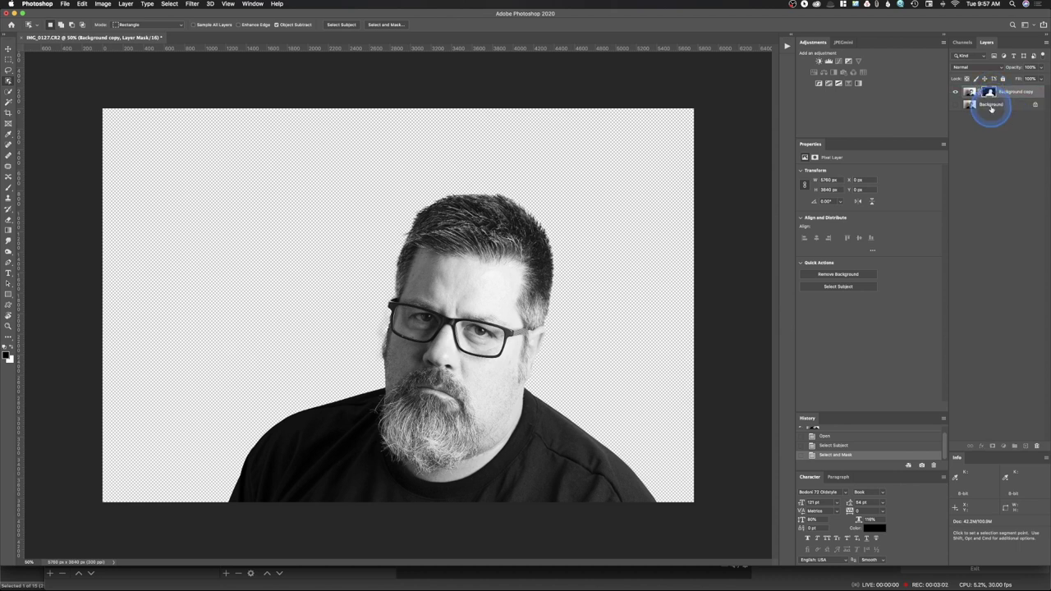
{"action": "left_click", "coordinate": [989, 91], "text": "shift"}
{"action": "left_click", "coordinate": [989, 93], "text": "shift"}
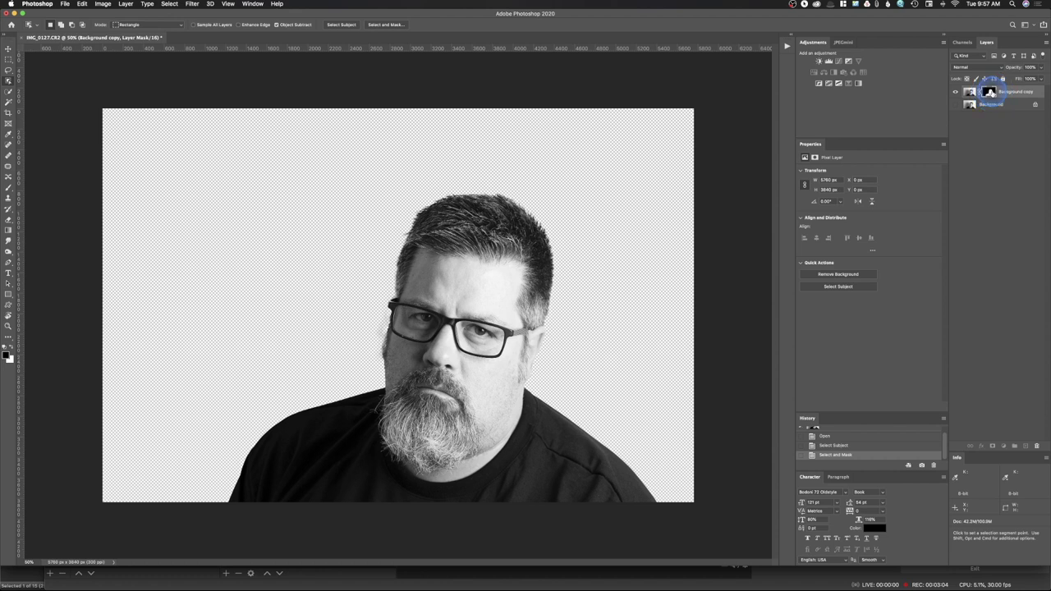
{"action": "left_click", "coordinate": [991, 94], "text": "shift"}
{"action": "left_click", "coordinate": [991, 95], "text": "shift"}
{"action": "left_click", "coordinate": [992, 96], "text": "shift"}
Make Background into Layer 0 with a copy of the subject mask, hide it, and show the mask alone
{"action": "double_click", "coordinate": [1015, 105]}
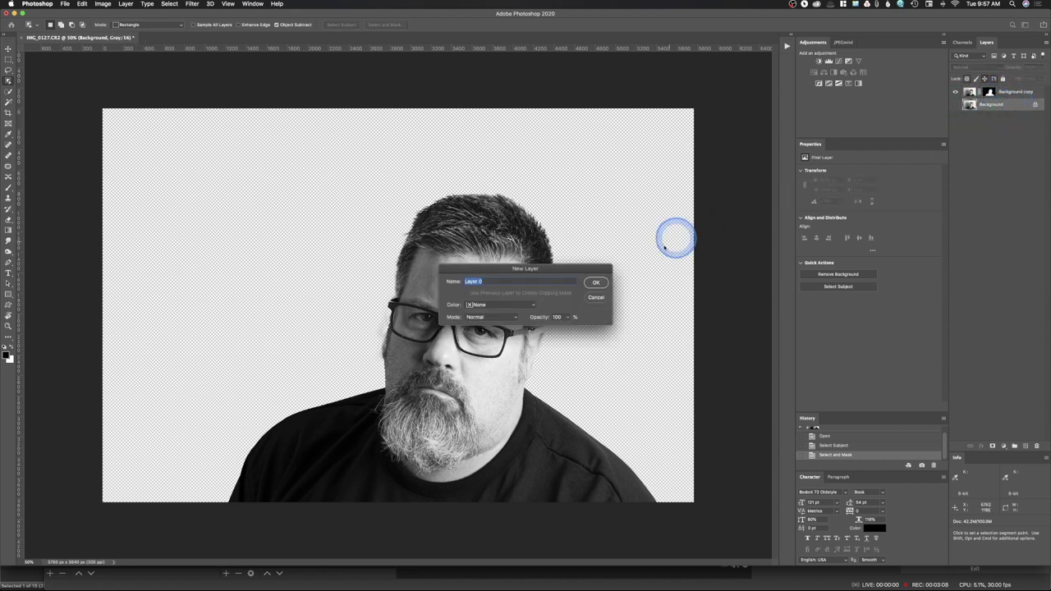
{"action": "left_click", "coordinate": [596, 283]}
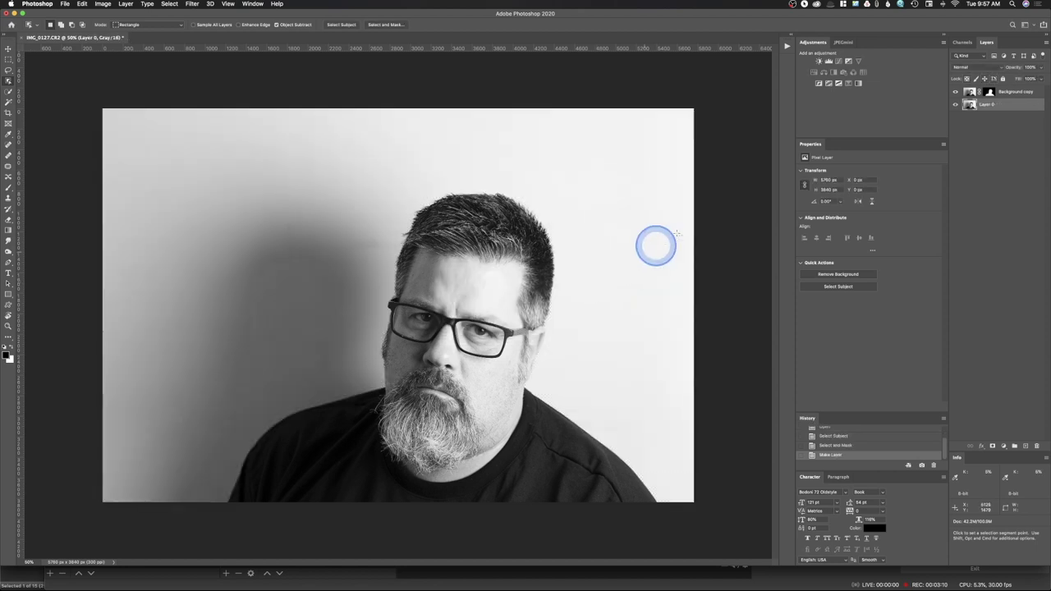
{"action": "left_click_drag", "start_coordinate": [990, 92], "coordinate": [992, 106]}
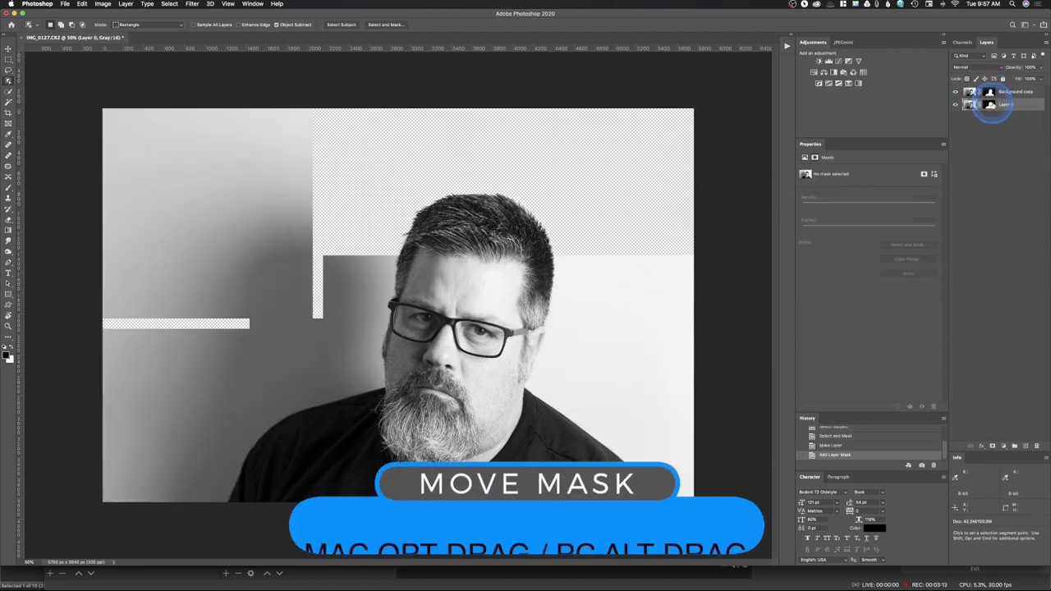
{"action": "left_click", "coordinate": [955, 104]}
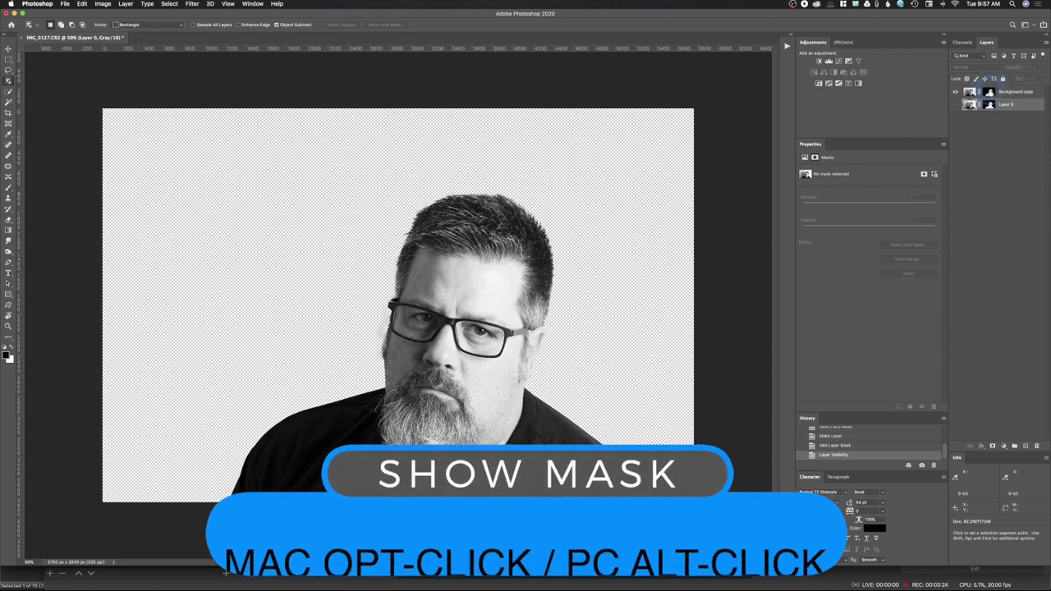
{"action": "left_click", "coordinate": [989, 92], "text": "alt"}
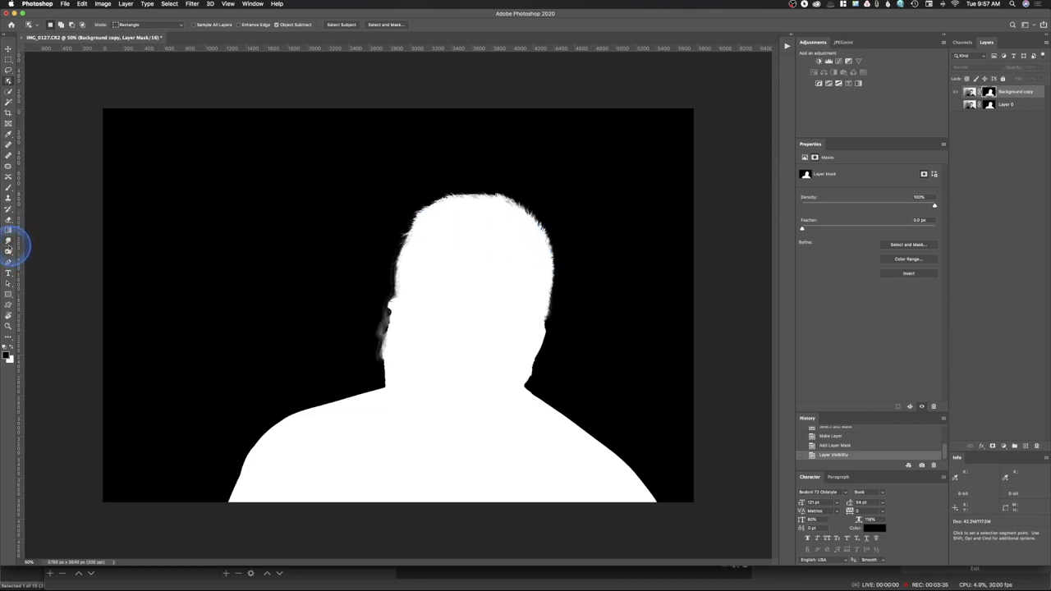
Burn the mask edges along hair, neck, head and shoulder with Shadows range at 61%
{"action": "left_click", "coordinate": [8, 253]}
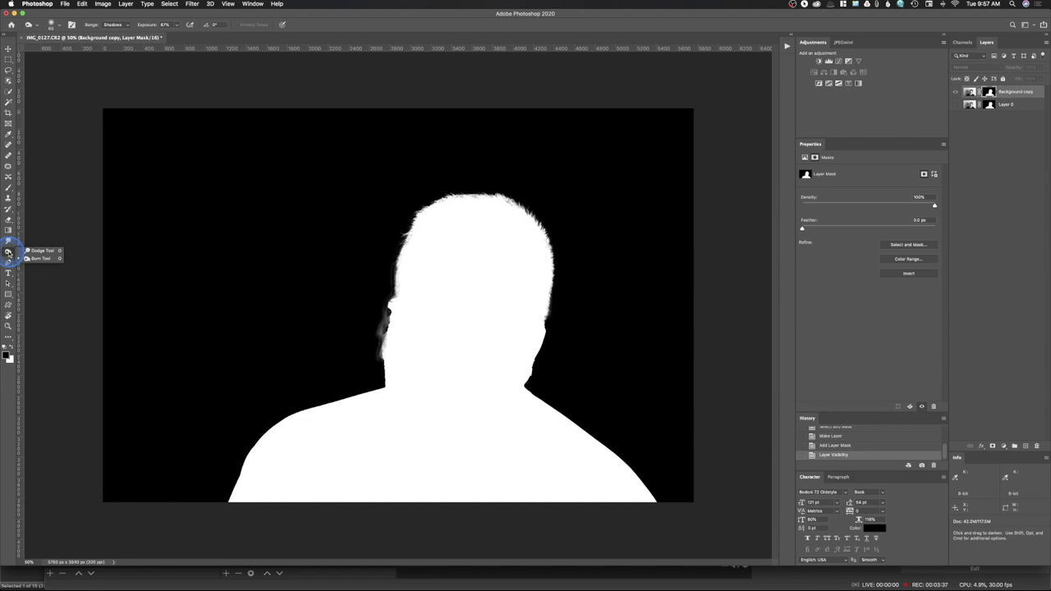
{"action": "left_click_drag", "start_coordinate": [8, 253], "coordinate": [36, 258]}
{"action": "left_click", "coordinate": [114, 26]}
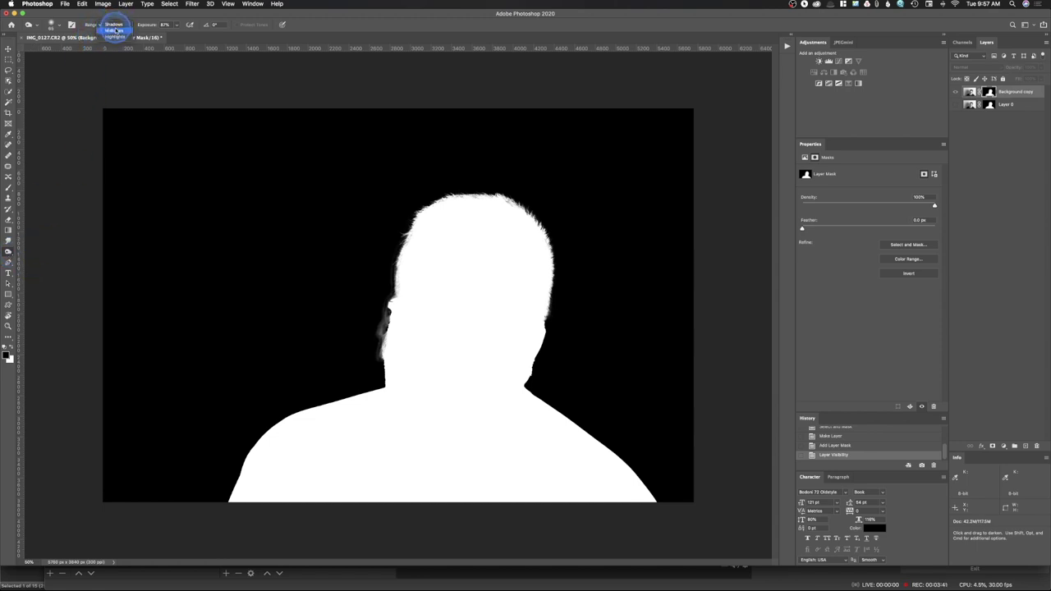
{"action": "left_click", "coordinate": [114, 25]}
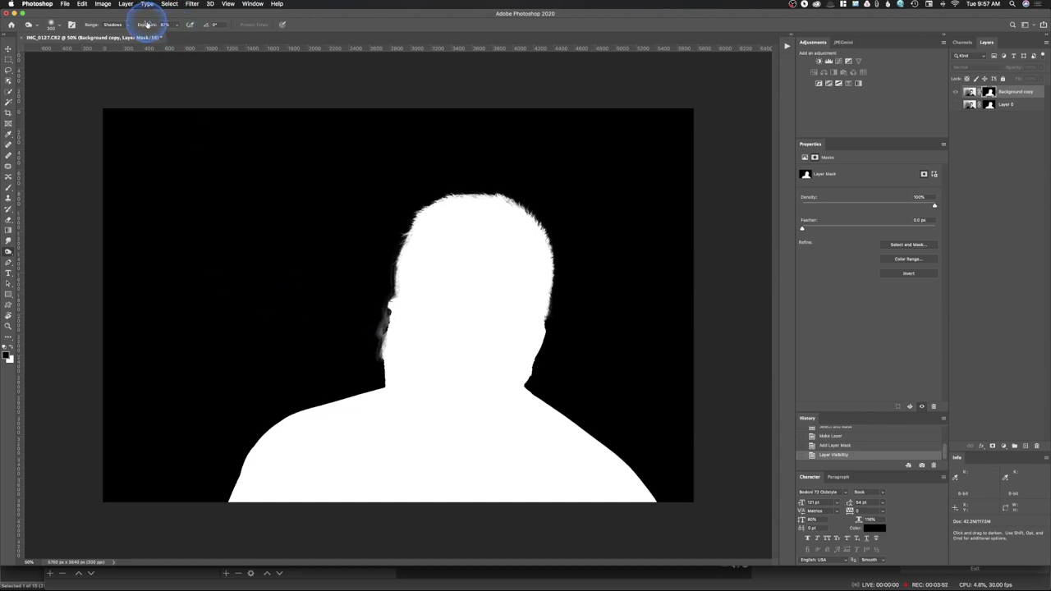
{"action": "type", "text": "61"}
{"action": "mouse_move", "coordinate": [409, 226]}
{"action": "left_mouse_down"}
{"action": "mouse_move", "coordinate": [399, 271]}
{"action": "mouse_move", "coordinate": [385, 262]}
{"action": "mouse_move", "coordinate": [391, 254]}
{"action": "mouse_move", "coordinate": [371, 355]}
{"action": "mouse_move", "coordinate": [386, 321]}
{"action": "mouse_move", "coordinate": [383, 375]}
{"action": "mouse_move", "coordinate": [368, 378]}
{"action": "left_mouse_up"}
{"action": "left_click_drag", "start_coordinate": [238, 423], "coordinate": [251, 451]}
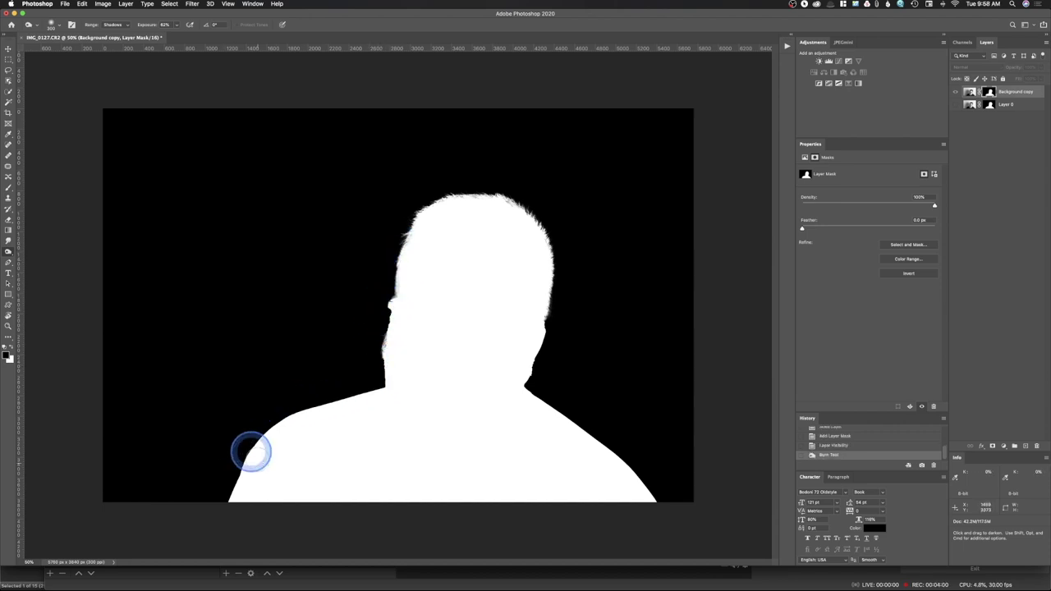
{"action": "mouse_move", "coordinate": [522, 393]}
{"action": "left_mouse_down"}
{"action": "mouse_move", "coordinate": [558, 269]}
{"action": "mouse_move", "coordinate": [551, 230]}
{"action": "mouse_move", "coordinate": [526, 195]}
{"action": "mouse_move", "coordinate": [473, 179]}
{"action": "mouse_move", "coordinate": [489, 180]}
{"action": "mouse_move", "coordinate": [459, 183]}
{"action": "mouse_move", "coordinate": [485, 179]}
{"action": "mouse_move", "coordinate": [402, 207]}
{"action": "mouse_move", "coordinate": [376, 280]}
{"action": "mouse_move", "coordinate": [357, 403]}
{"action": "mouse_move", "coordinate": [265, 441]}
{"action": "mouse_move", "coordinate": [221, 487]}
{"action": "mouse_move", "coordinate": [216, 508]}
{"action": "mouse_move", "coordinate": [256, 425]}
{"action": "mouse_move", "coordinate": [378, 382]}
{"action": "left_mouse_up"}
{"action": "mouse_move", "coordinate": [587, 413]}
{"action": "left_mouse_down"}
{"action": "mouse_move", "coordinate": [526, 382]}
{"action": "mouse_move", "coordinate": [547, 389]}
{"action": "mouse_move", "coordinate": [675, 507]}
{"action": "left_mouse_up"}
{"action": "left_click_drag", "start_coordinate": [541, 342], "coordinate": [506, 334]}
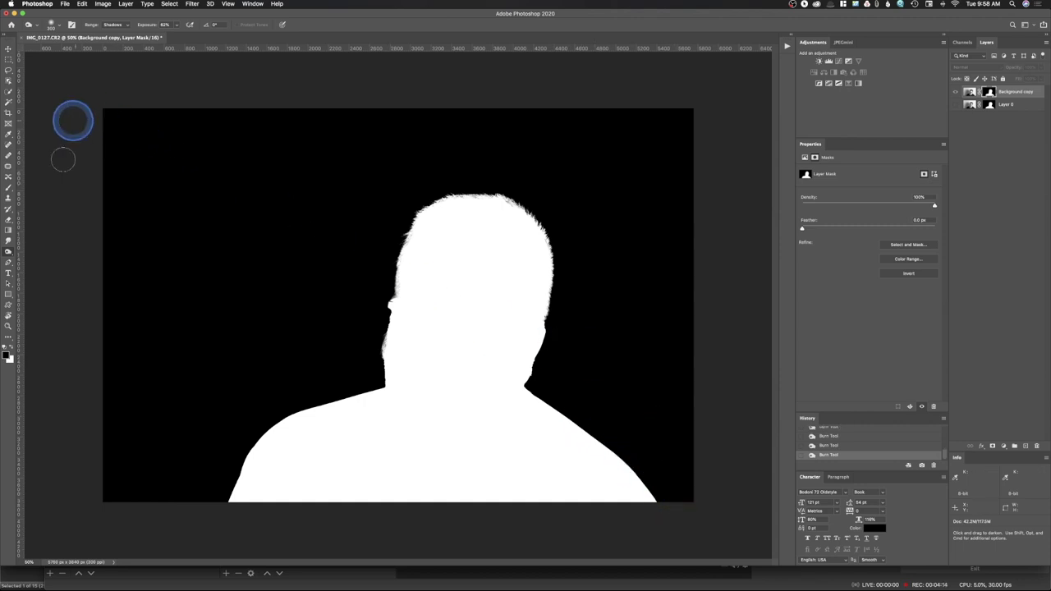
Dodge the mask edge at the top of the head and face, then return to the masked photo
{"action": "left_click_drag", "start_coordinate": [15, 255], "coordinate": [29, 250]}
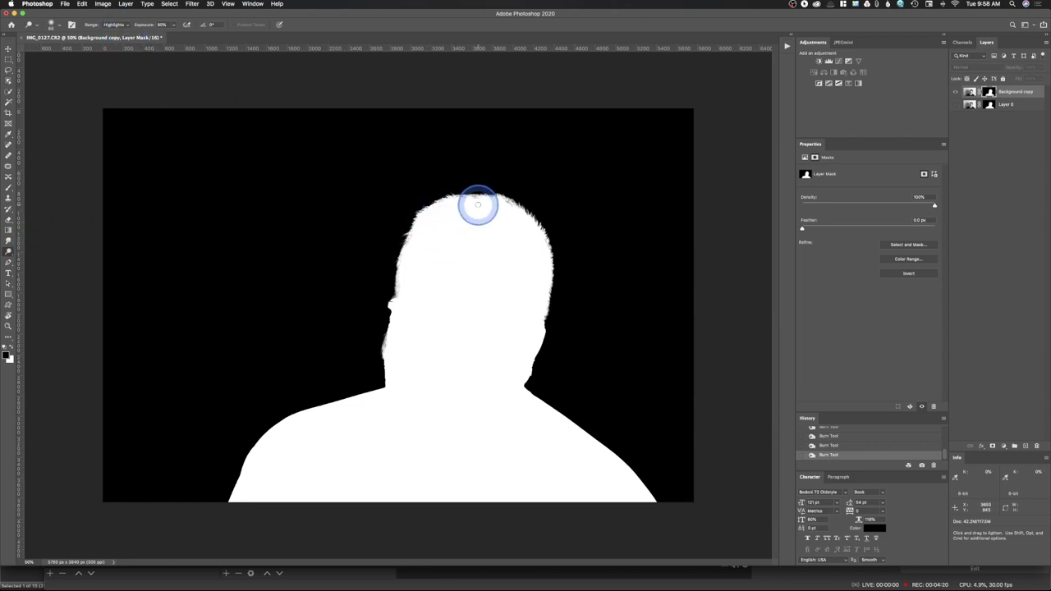
{"action": "mouse_move", "coordinate": [478, 201]}
{"action": "left_mouse_down"}
{"action": "mouse_move", "coordinate": [514, 204]}
{"action": "mouse_move", "coordinate": [503, 201]}
{"action": "mouse_move", "coordinate": [494, 364]}
{"action": "mouse_move", "coordinate": [386, 344]}
{"action": "left_mouse_up"}
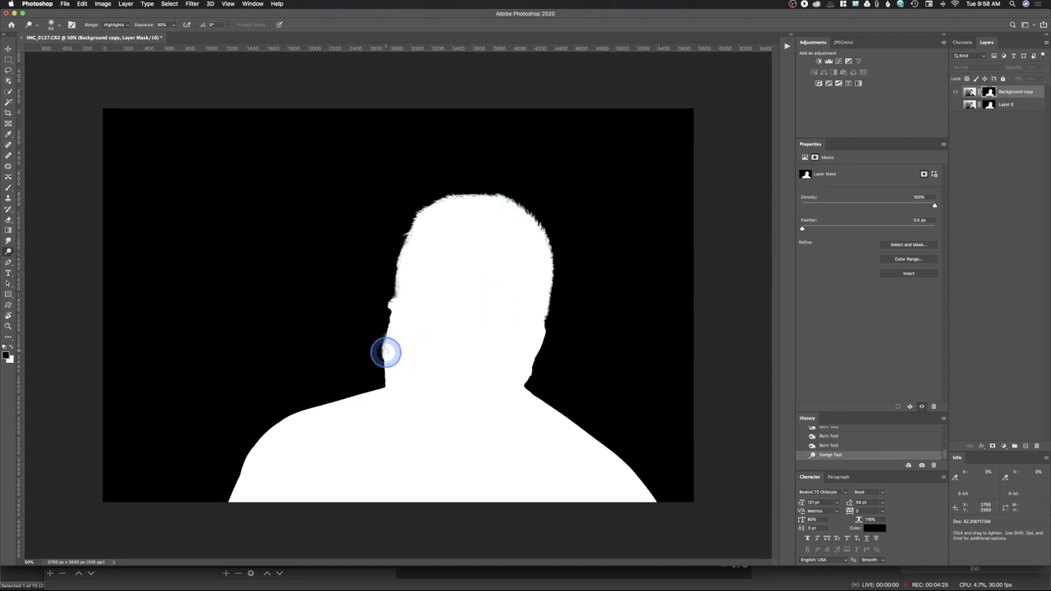
{"action": "mouse_move", "coordinate": [388, 337]}
{"action": "left_mouse_down"}
{"action": "mouse_move", "coordinate": [453, 287]}
{"action": "mouse_move", "coordinate": [398, 271]}
{"action": "mouse_move", "coordinate": [398, 303]}
{"action": "mouse_move", "coordinate": [403, 271]}
{"action": "mouse_move", "coordinate": [489, 232]}
{"action": "mouse_move", "coordinate": [405, 241]}
{"action": "left_mouse_up"}
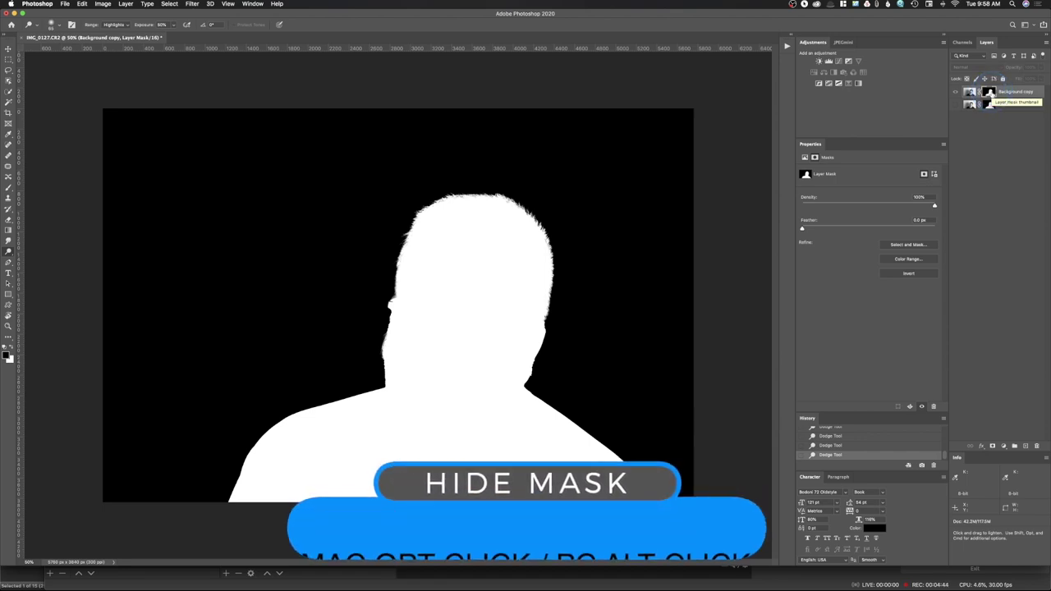
{"action": "left_click", "coordinate": [989, 93], "text": "alt"}
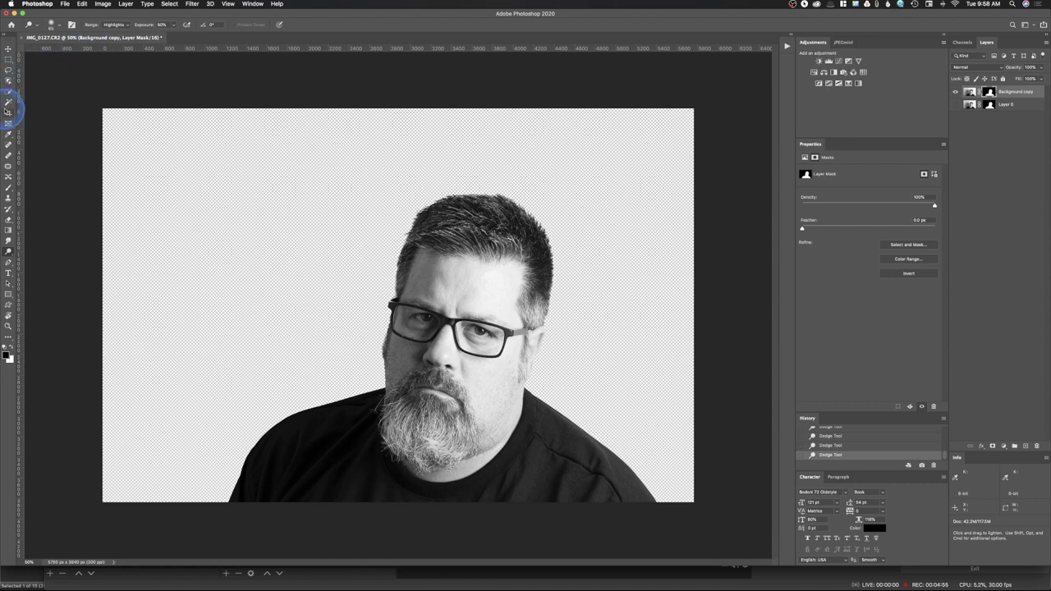
{"action": "left_click", "coordinate": [8, 112]}
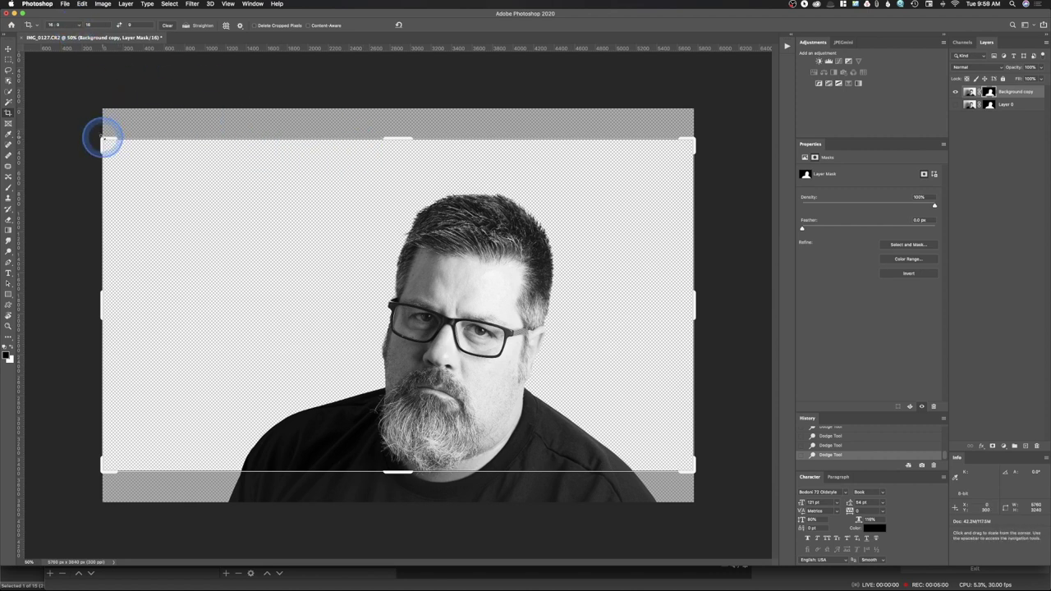
Crop to a 16:9 ratio, shifting the portrait up and tightening the top-left corner
{"action": "left_click", "coordinate": [55, 25]}
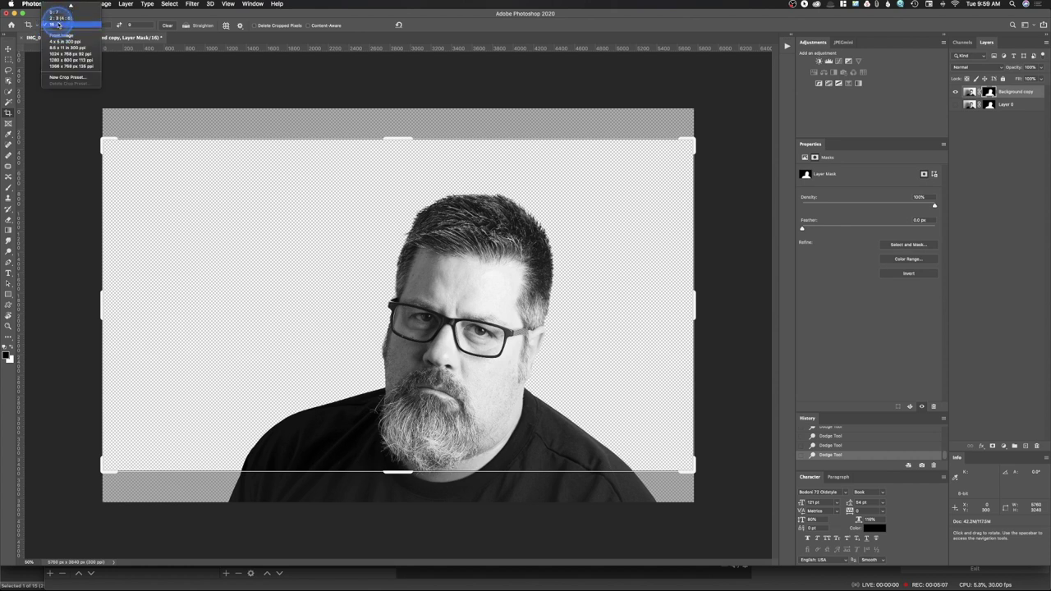
{"action": "left_click", "coordinate": [58, 26]}
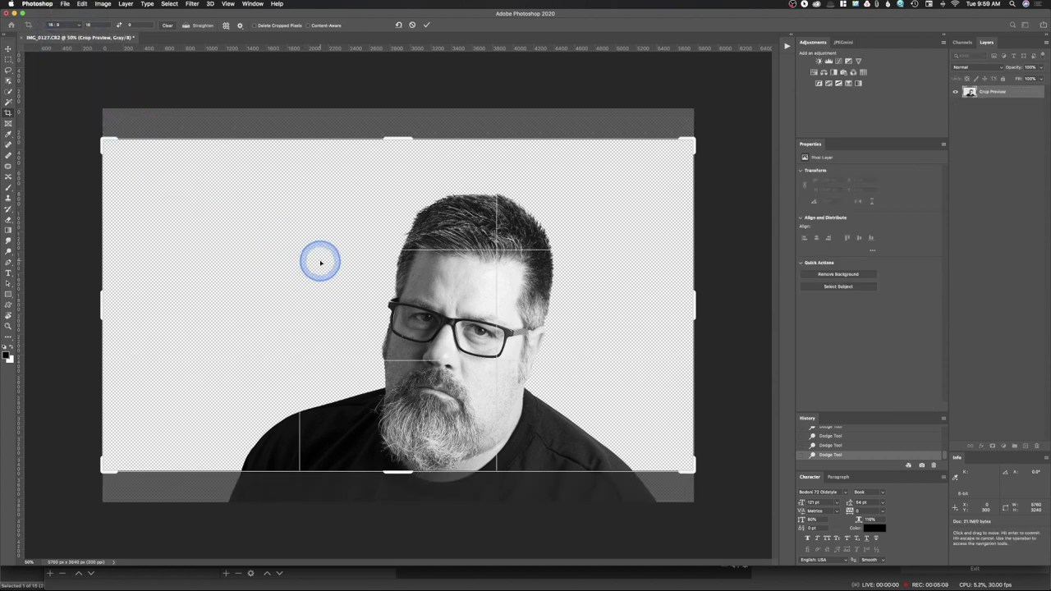
{"action": "left_click_drag", "start_coordinate": [332, 276], "coordinate": [329, 241]}
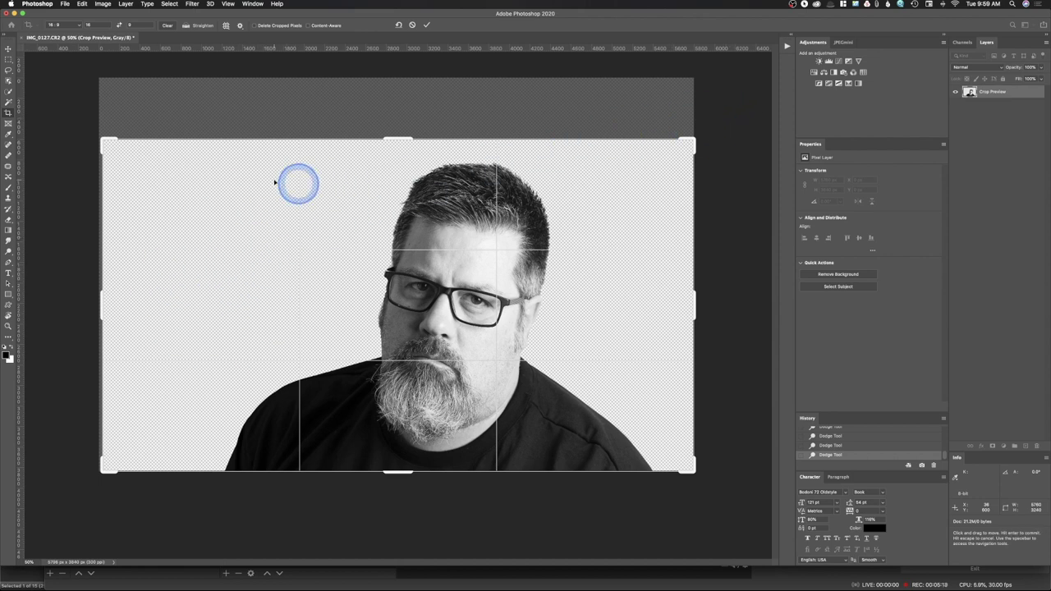
{"action": "mouse_move", "coordinate": [101, 138]}
{"action": "left_mouse_down"}
{"action": "mouse_move", "coordinate": [125, 160]}
{"action": "mouse_move", "coordinate": [109, 136]}
{"action": "left_mouse_up"}
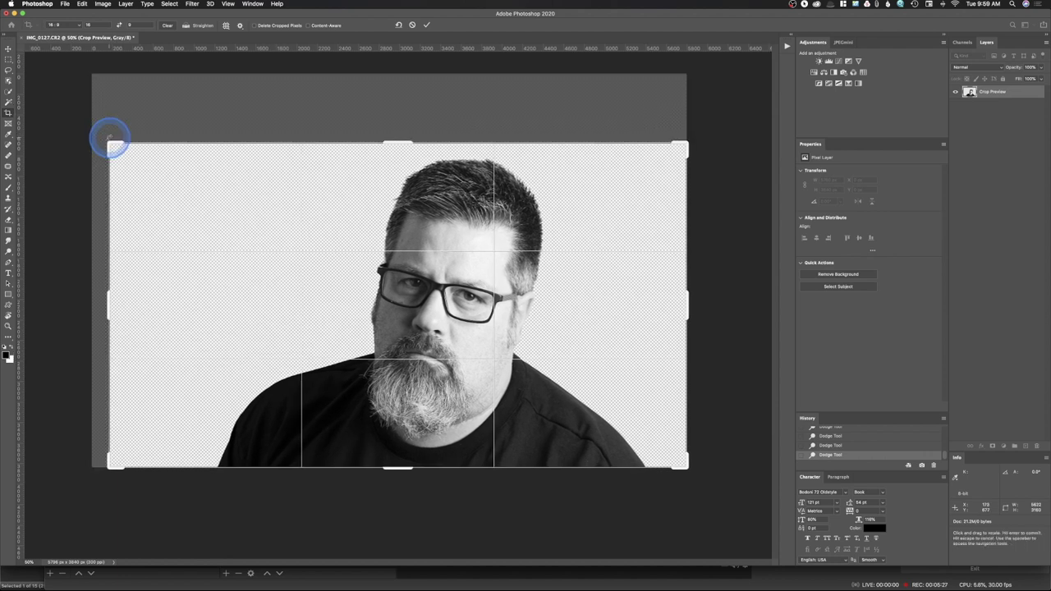
{"action": "key", "text": "Return"}
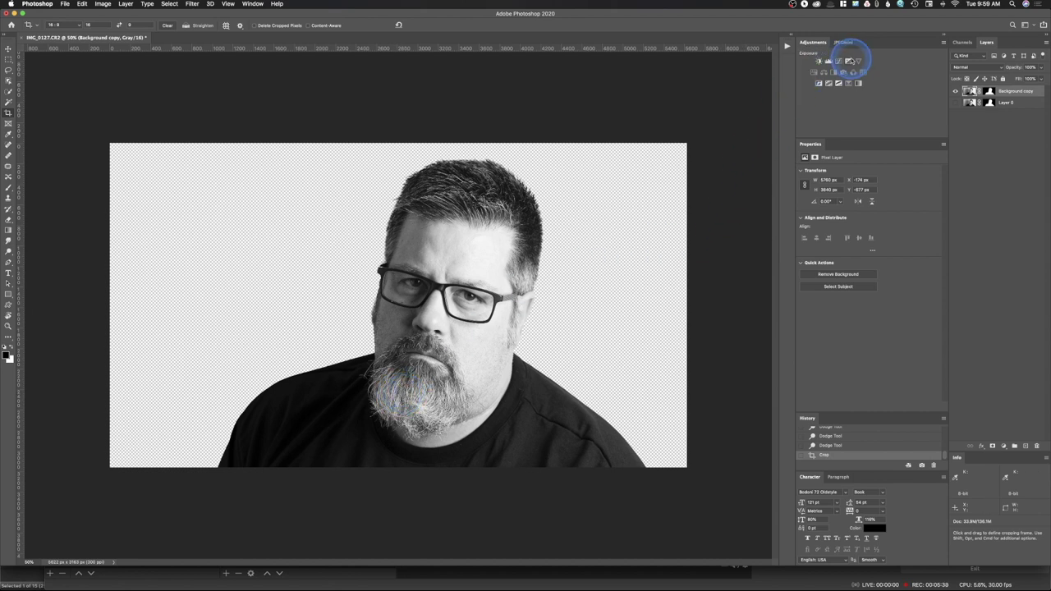
Add a Curves layer that raises the black point, pulls midtones down and lifts the highlights
{"action": "left_click", "coordinate": [839, 63]}
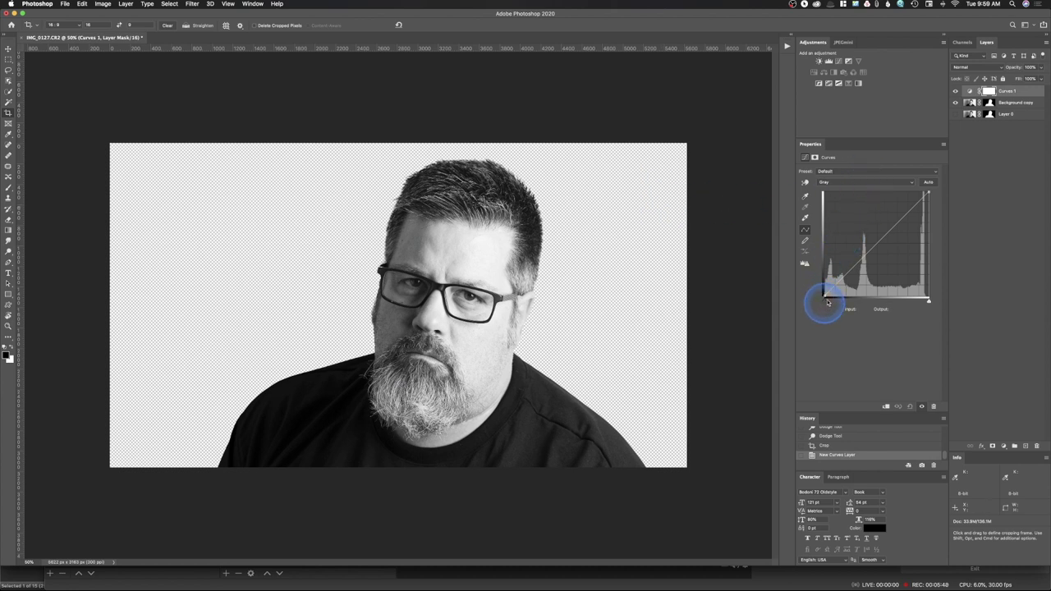
{"action": "left_click_drag", "start_coordinate": [826, 302], "coordinate": [833, 295]}
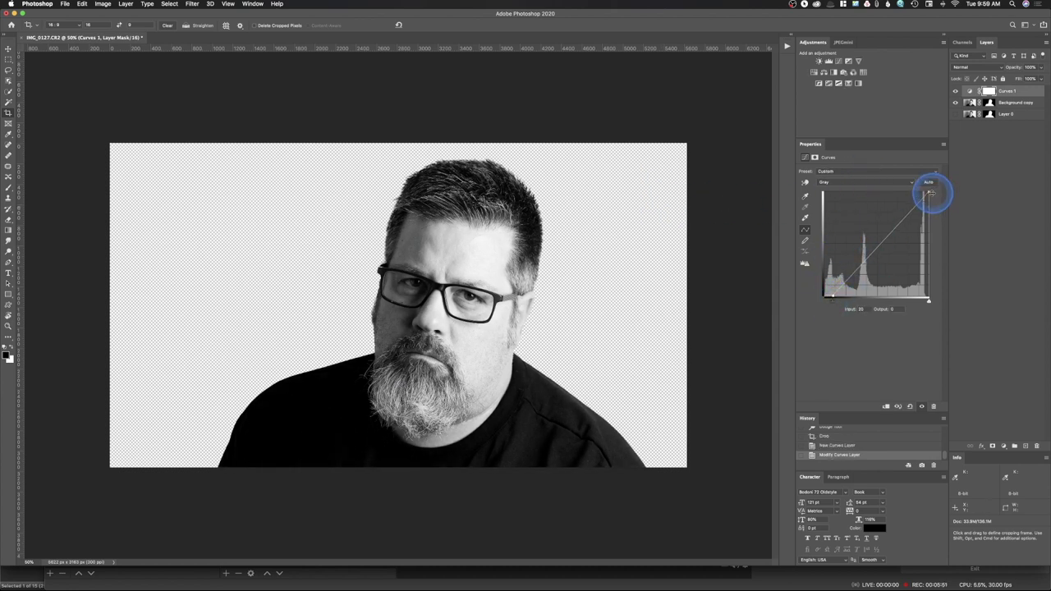
{"action": "left_click_drag", "start_coordinate": [887, 238], "coordinate": [895, 264]}
{"action": "left_click", "coordinate": [922, 201]}
{"action": "left_click_drag", "start_coordinate": [926, 201], "coordinate": [926, 192]}
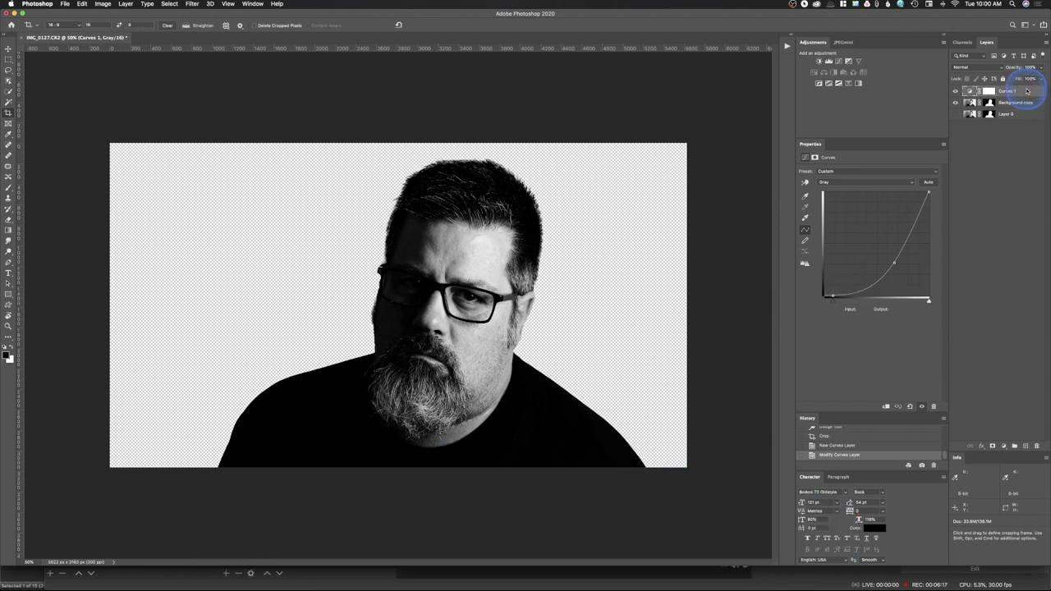
{"action": "double_click", "coordinate": [1028, 91]}
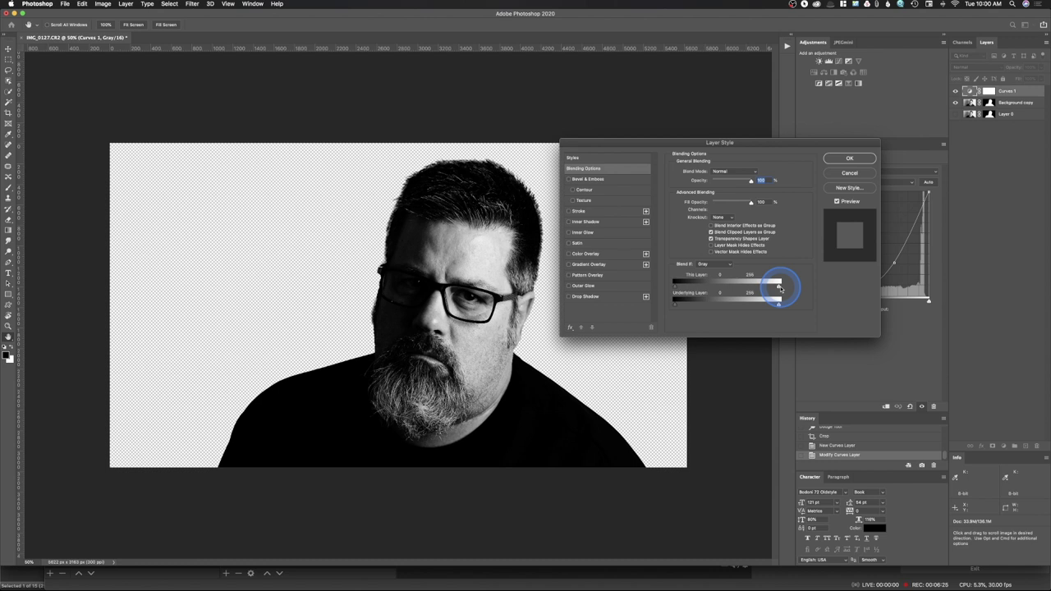
Split the Blend If This Layer white slider to 62/65 and apply the layer style
{"action": "left_click_drag", "start_coordinate": [779, 287], "coordinate": [708, 287]}
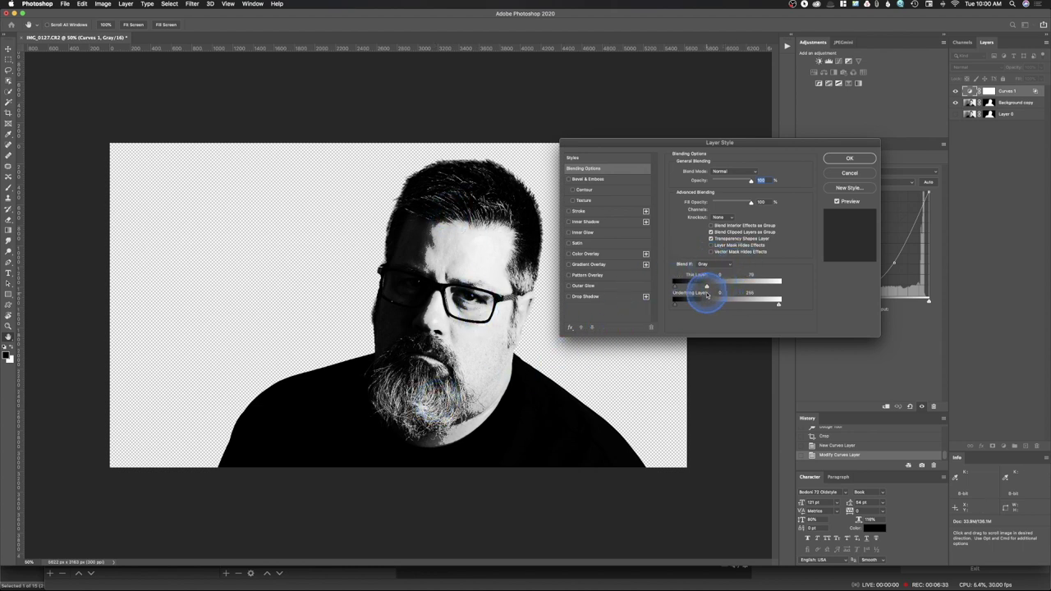
{"action": "mouse_move", "coordinate": [707, 287]}
{"action": "left_mouse_down"}
{"action": "mouse_move", "coordinate": [687, 288]}
{"action": "mouse_move", "coordinate": [695, 289]}
{"action": "left_mouse_up"}
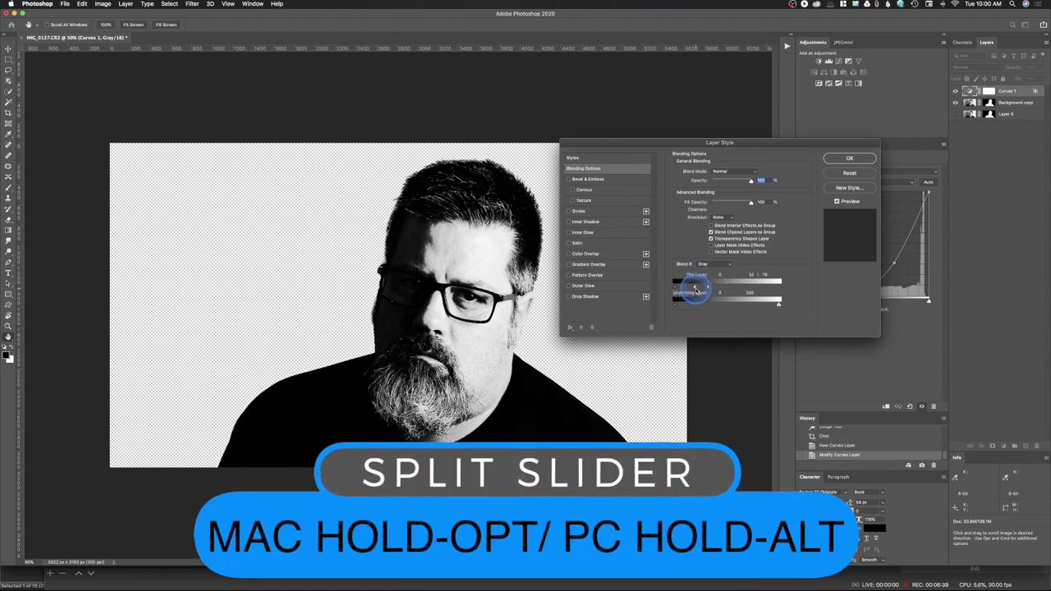
{"action": "left_click_drag", "start_coordinate": [697, 287], "coordinate": [704, 289]}
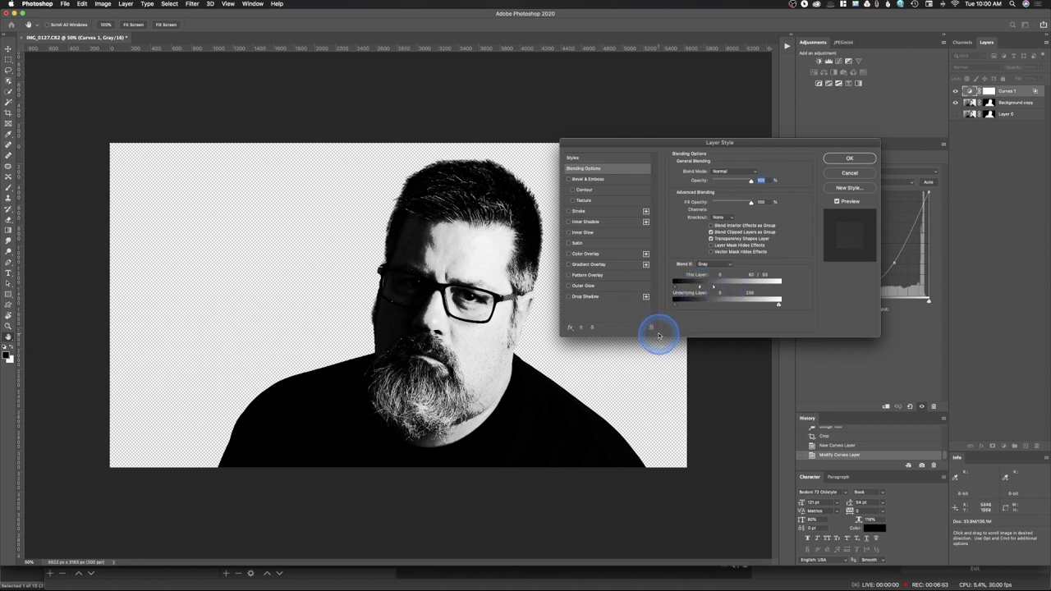
{"action": "left_click", "coordinate": [861, 159]}
{"action": "key", "text": "c"}
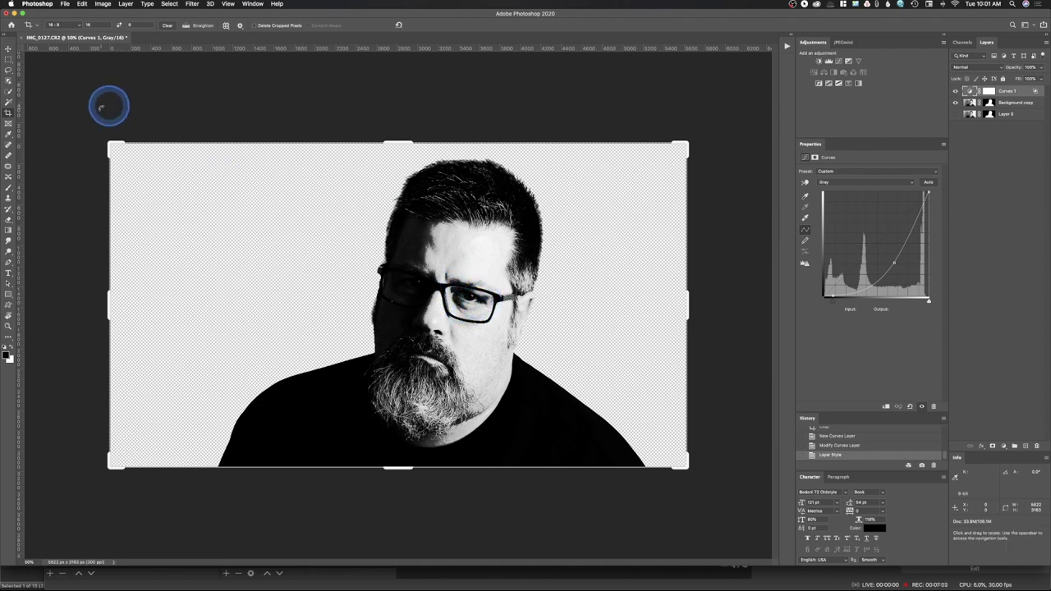
Paint black at 100% opacity on the Curves 1 mask over forehead, eyes, cheek and beard
{"action": "mouse_move", "coordinate": [14, 171]}
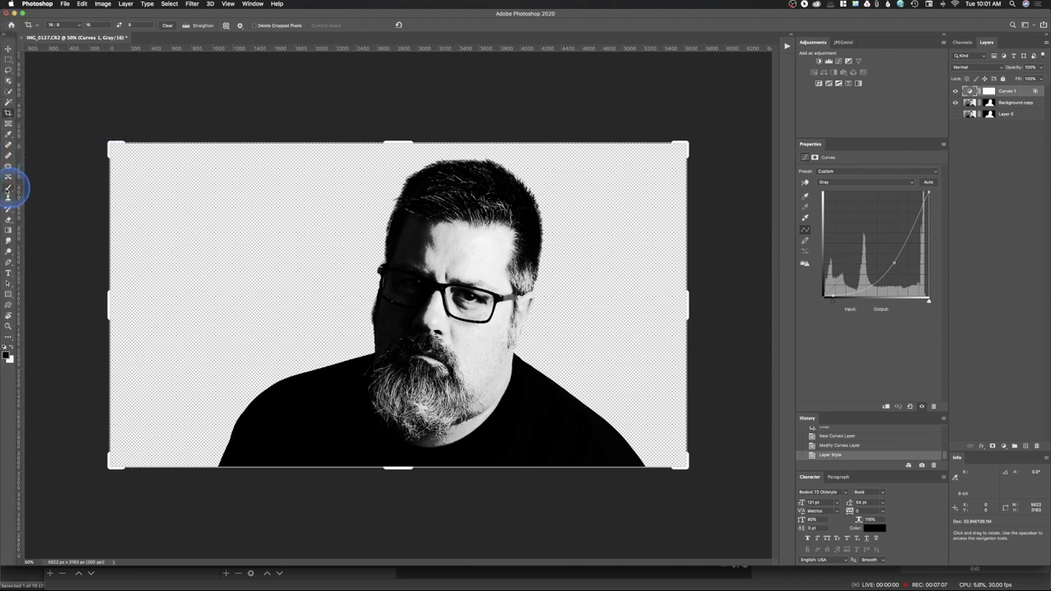
{"action": "left_click", "coordinate": [8, 187]}
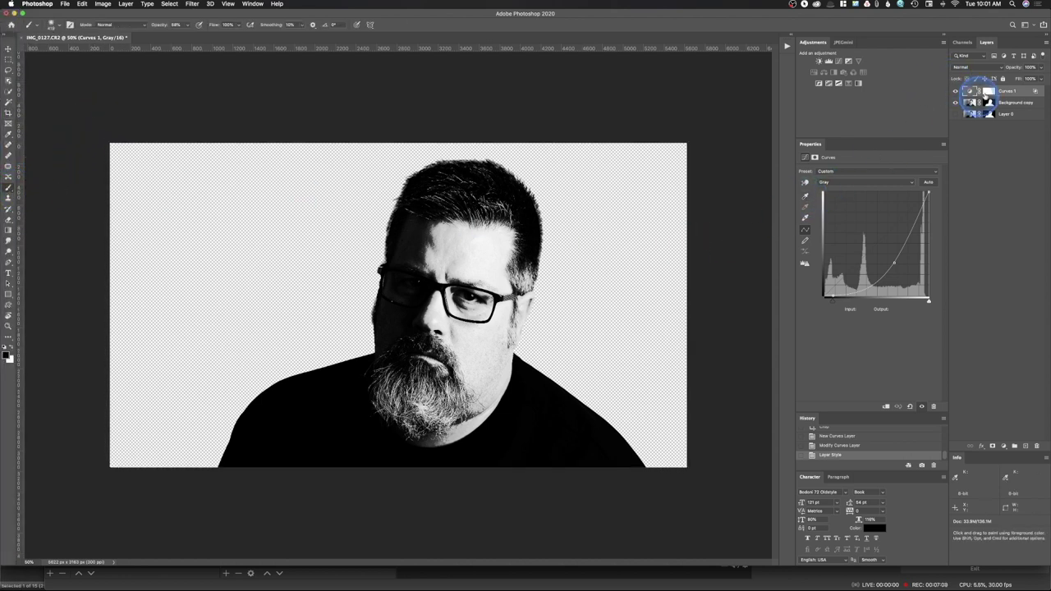
{"action": "left_click", "coordinate": [990, 88]}
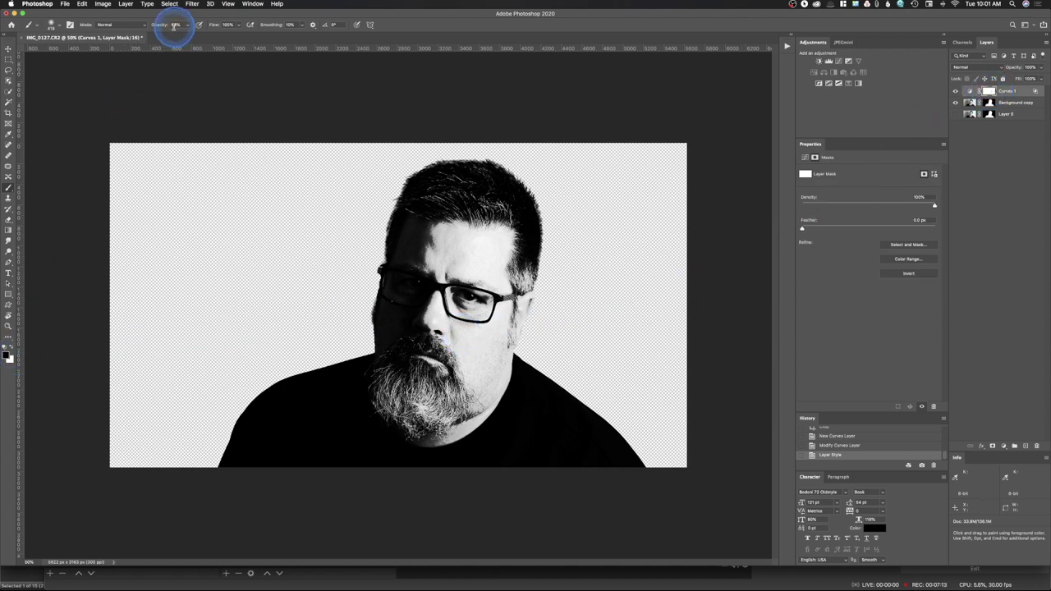
{"action": "left_click_drag", "start_coordinate": [161, 25], "coordinate": [348, 31]}
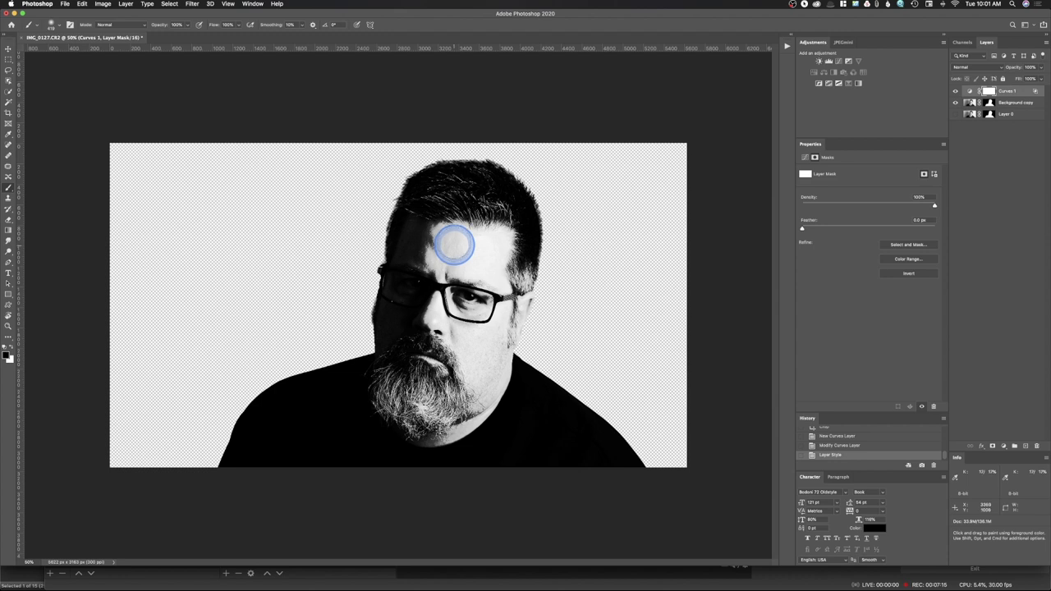
{"action": "mouse_move", "coordinate": [453, 244]}
{"action": "left_mouse_down"}
{"action": "mouse_move", "coordinate": [441, 244]}
{"action": "mouse_move", "coordinate": [477, 263]}
{"action": "mouse_move", "coordinate": [492, 241]}
{"action": "mouse_move", "coordinate": [453, 251]}
{"action": "mouse_move", "coordinate": [476, 262]}
{"action": "mouse_move", "coordinate": [481, 293]}
{"action": "left_mouse_up"}
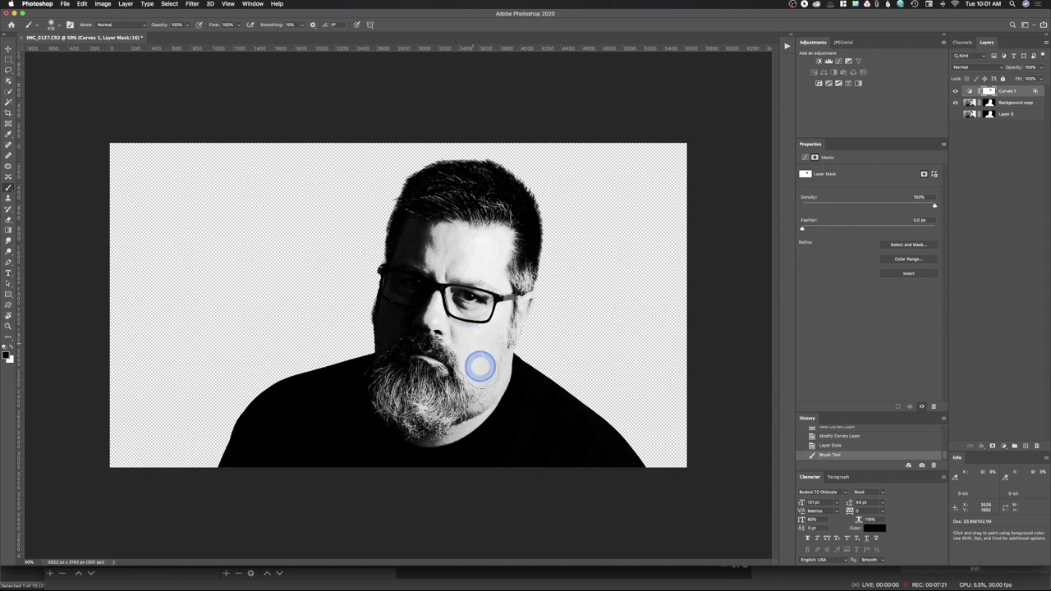
{"action": "mouse_move", "coordinate": [496, 335]}
{"action": "left_mouse_down"}
{"action": "mouse_move", "coordinate": [518, 310]}
{"action": "mouse_move", "coordinate": [482, 401]}
{"action": "mouse_move", "coordinate": [477, 463]}
{"action": "mouse_move", "coordinate": [480, 364]}
{"action": "mouse_move", "coordinate": [461, 366]}
{"action": "mouse_move", "coordinate": [459, 435]}
{"action": "mouse_move", "coordinate": [480, 423]}
{"action": "mouse_move", "coordinate": [494, 392]}
{"action": "mouse_move", "coordinate": [491, 329]}
{"action": "left_mouse_up"}
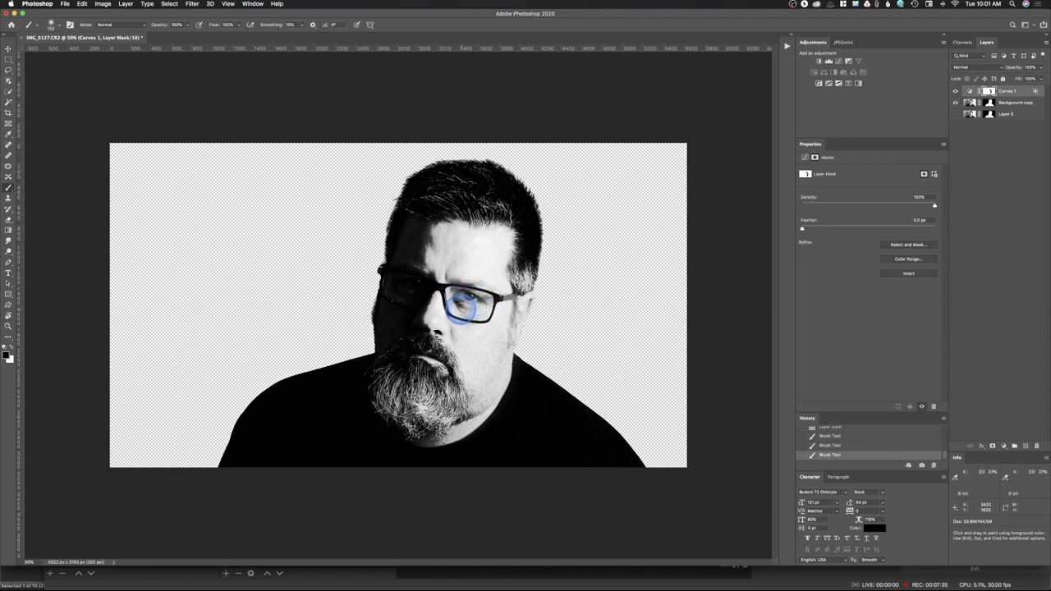
{"action": "mouse_move", "coordinate": [481, 300]}
{"action": "left_mouse_down"}
{"action": "mouse_move", "coordinate": [644, 388]}
{"action": "mouse_move", "coordinate": [717, 373]}
{"action": "mouse_move", "coordinate": [452, 265]}
{"action": "mouse_move", "coordinate": [526, 294]}
{"action": "left_mouse_up"}
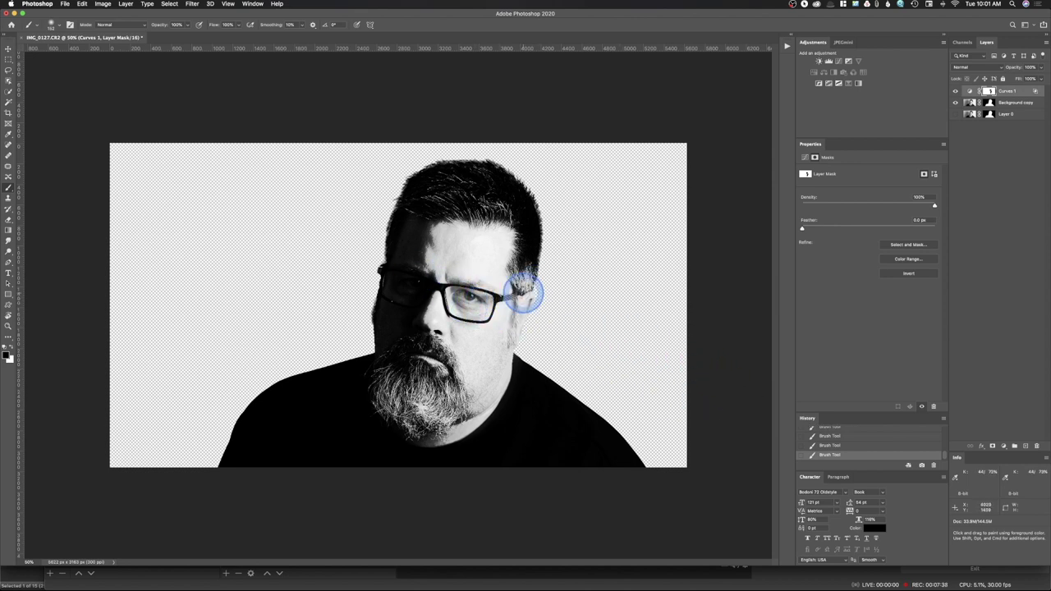
{"action": "left_click", "coordinate": [988, 89], "text": "alt"}
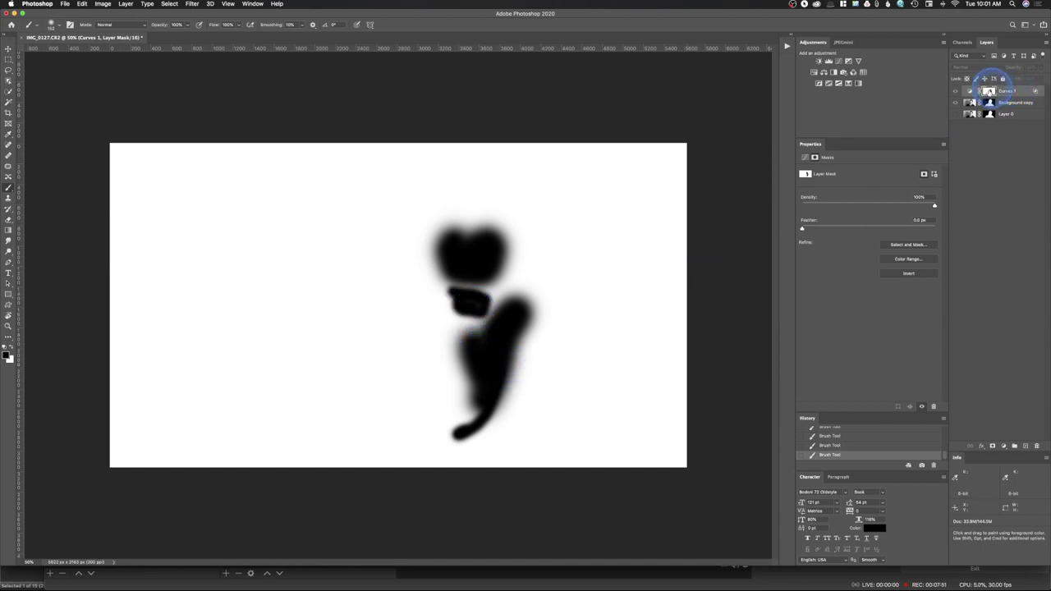
{"action": "left_click", "coordinate": [988, 90], "text": "alt"}
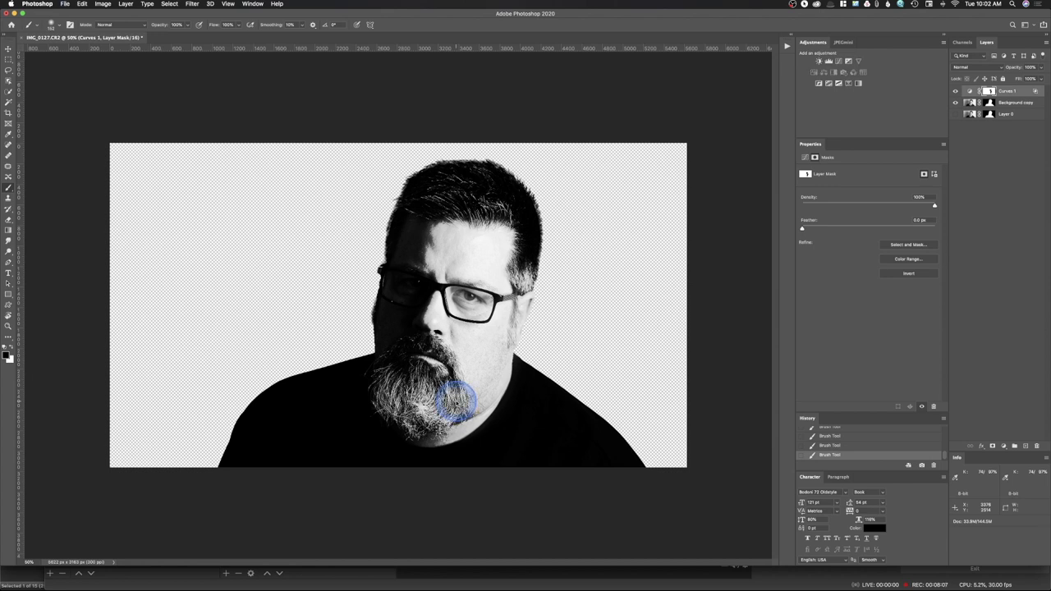
Open Colours - 14506.mp4 from Downloads, converting it to the working colour space
{"action": "key", "text": "super+o"}
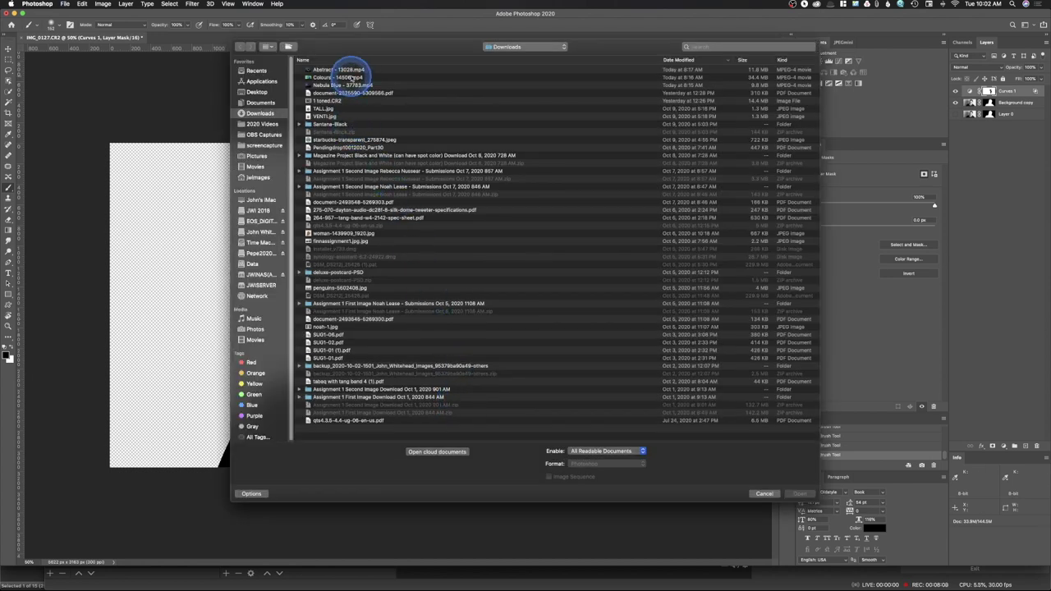
{"action": "left_click", "coordinate": [352, 78]}
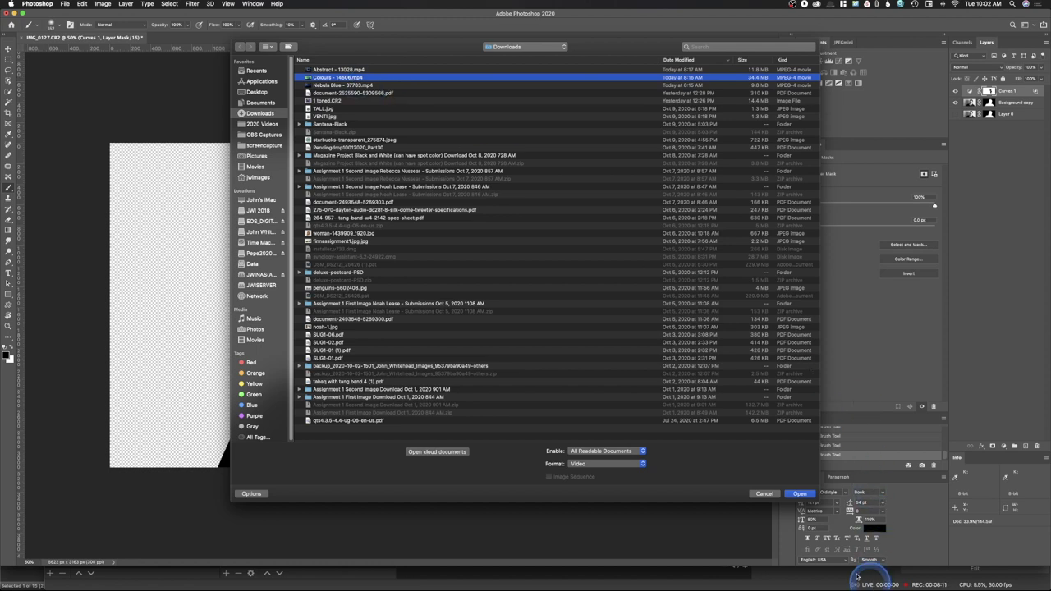
{"action": "left_click", "coordinate": [801, 494]}
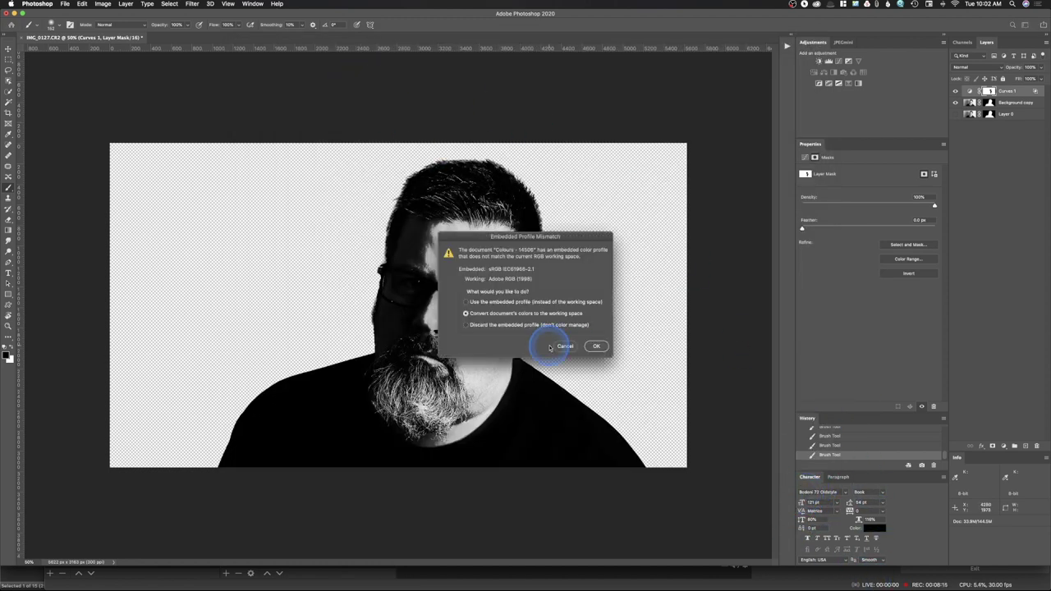
{"action": "left_click", "coordinate": [594, 346]}
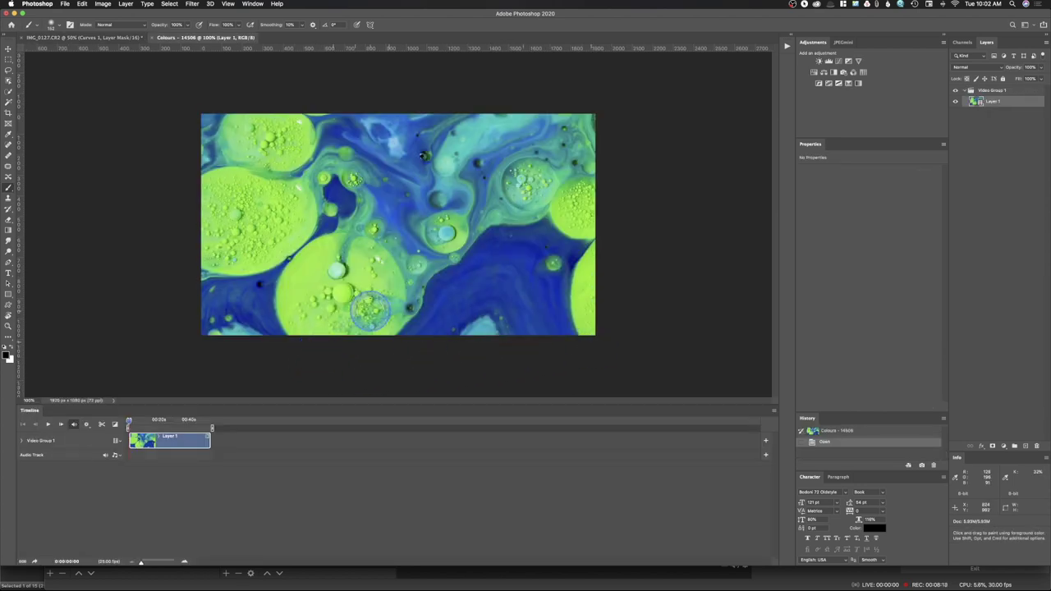
Try moving the Video Group 1 layer on the canvas, then undo the move
{"action": "left_click", "coordinate": [972, 92]}
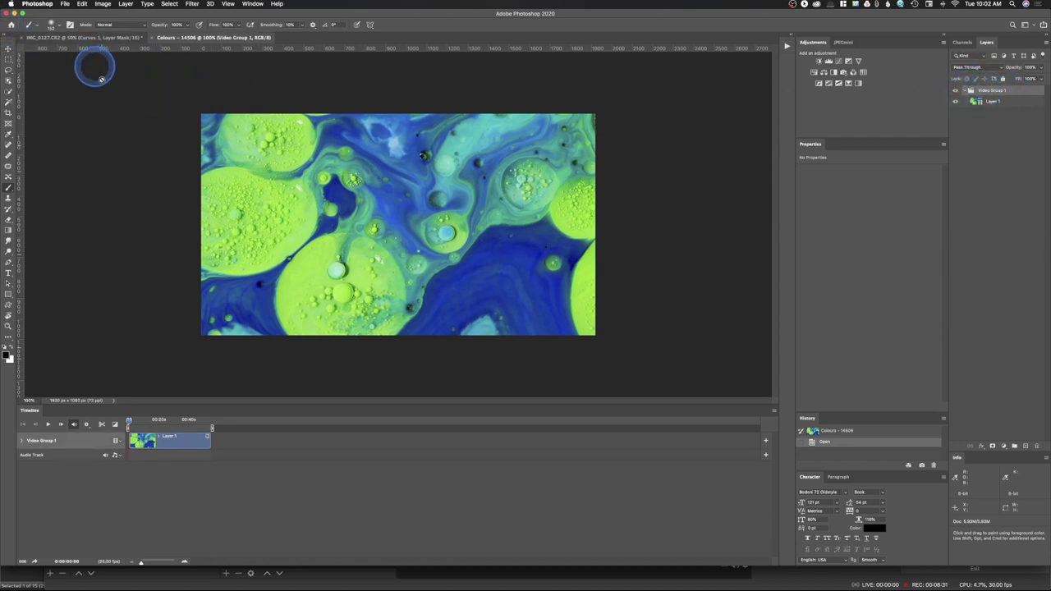
{"action": "left_click", "coordinate": [8, 48]}
{"action": "mouse_move", "coordinate": [368, 184]}
{"action": "left_mouse_down"}
{"action": "mouse_move", "coordinate": [179, 92]}
{"action": "mouse_move", "coordinate": [136, 49]}
{"action": "mouse_move", "coordinate": [320, 144]}
{"action": "mouse_move", "coordinate": [352, 205]}
{"action": "left_mouse_up"}
{"action": "key", "text": "super+z"}
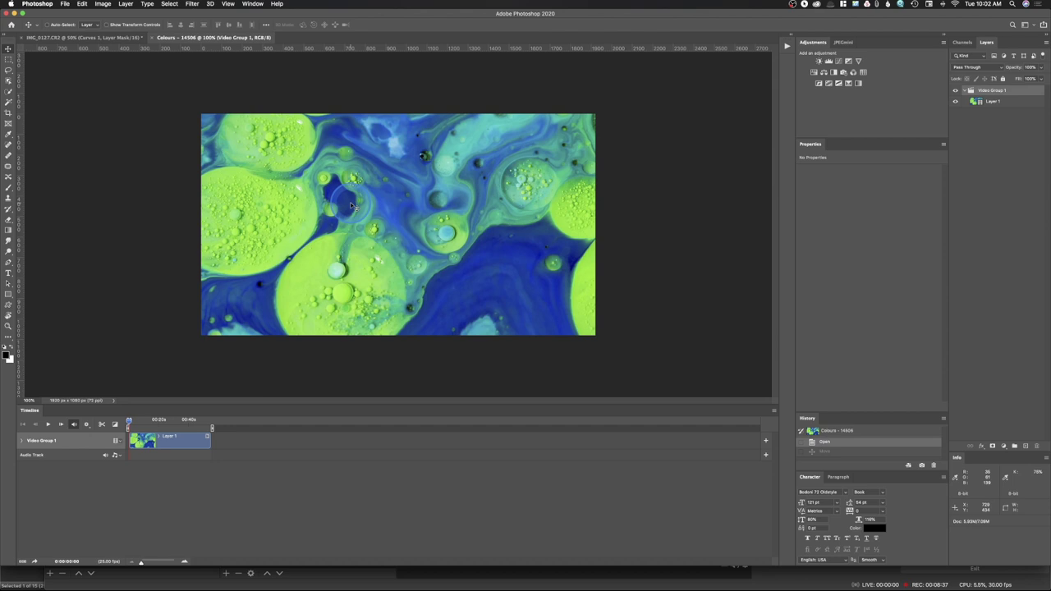
Return to the portrait document and close its Timeline panel
{"action": "left_click", "coordinate": [113, 38]}
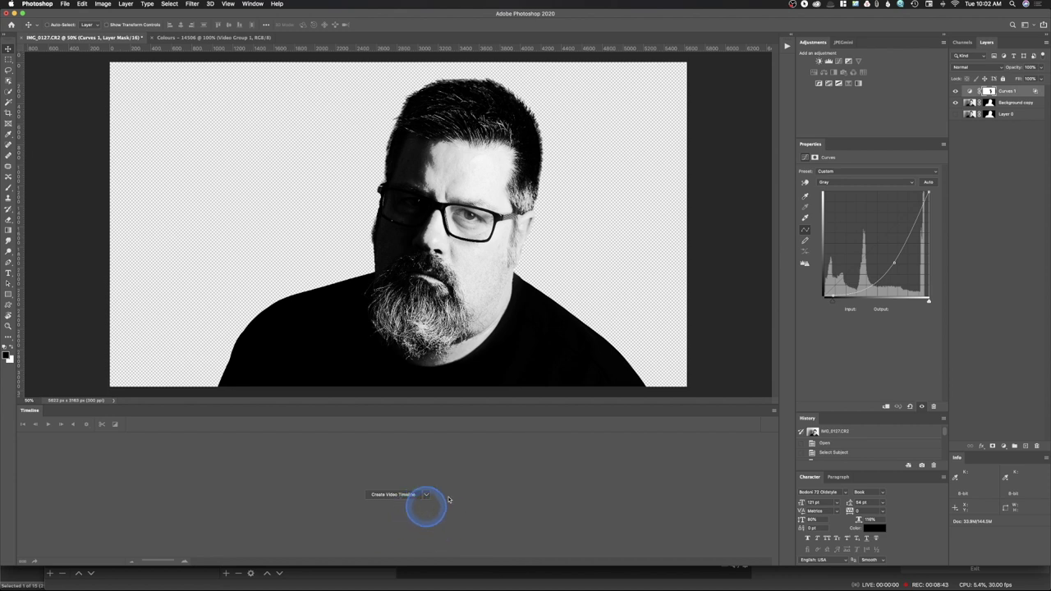
{"action": "left_click", "coordinate": [772, 411]}
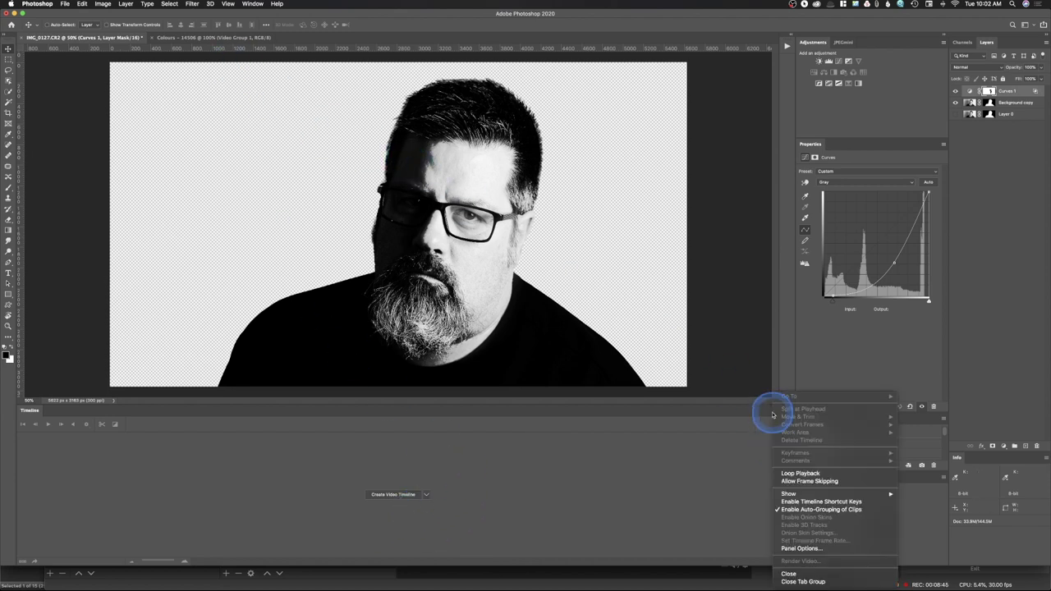
{"action": "left_click", "coordinate": [803, 575]}
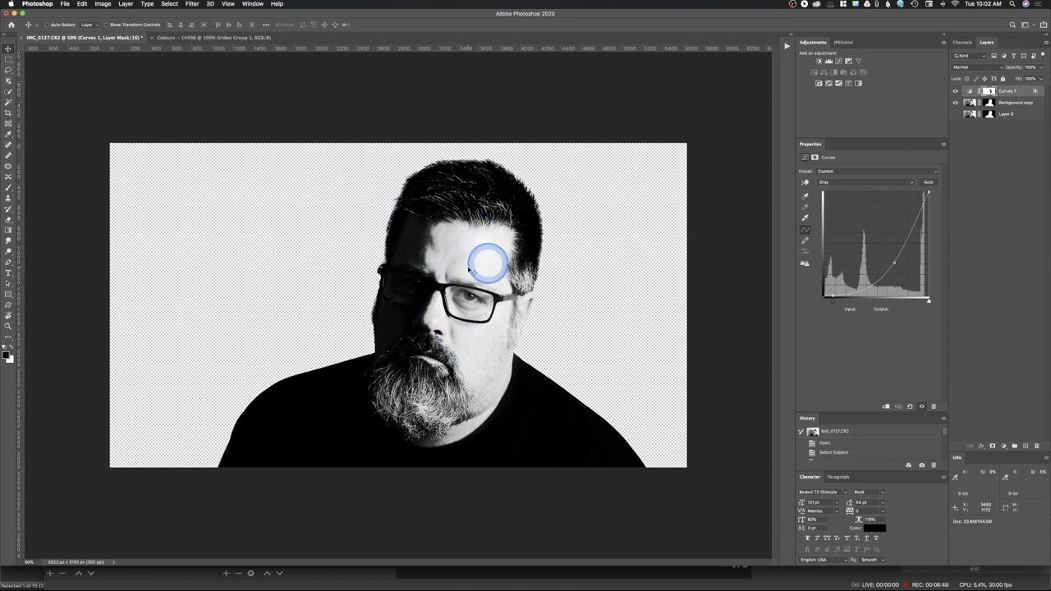
Convert the portrait to RGB Color, choosing Don't Merge to keep its layers separate
{"action": "left_click", "coordinate": [111, 3]}
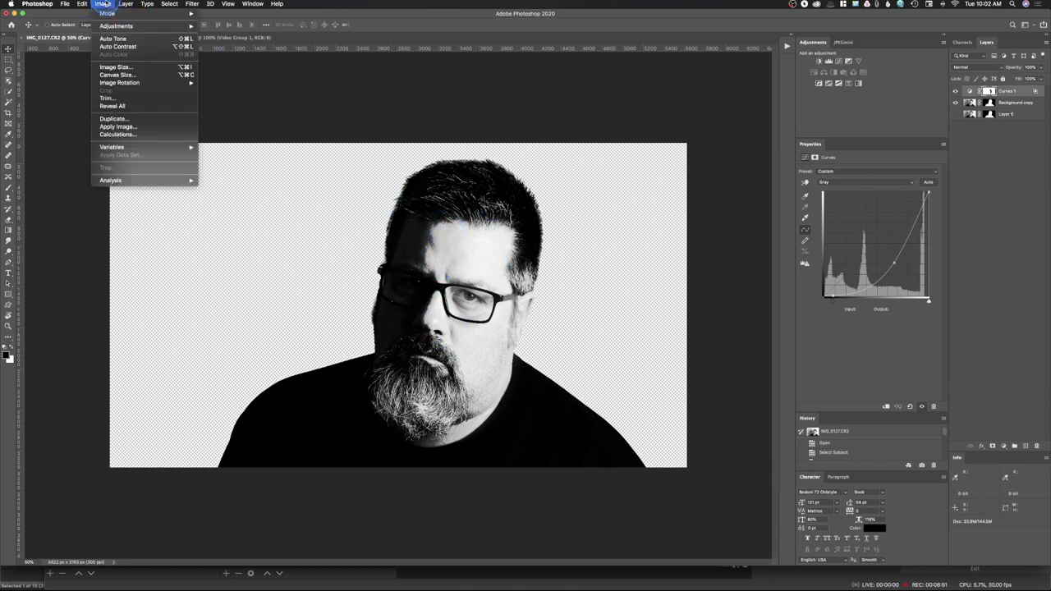
{"action": "left_click", "coordinate": [109, 4]}
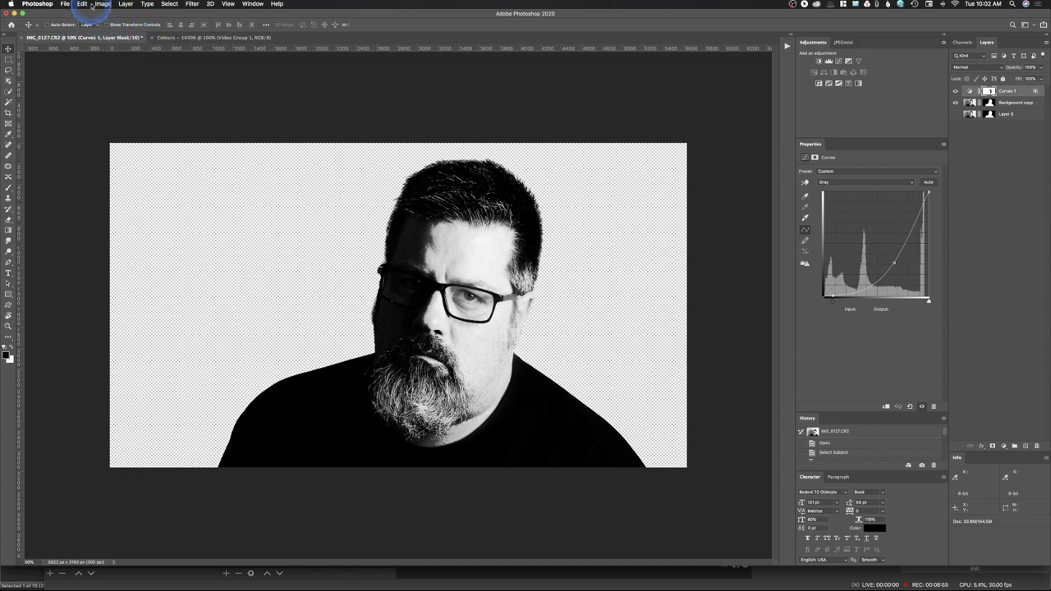
{"action": "left_click", "coordinate": [105, 5]}
{"action": "mouse_move", "coordinate": [107, 13]}
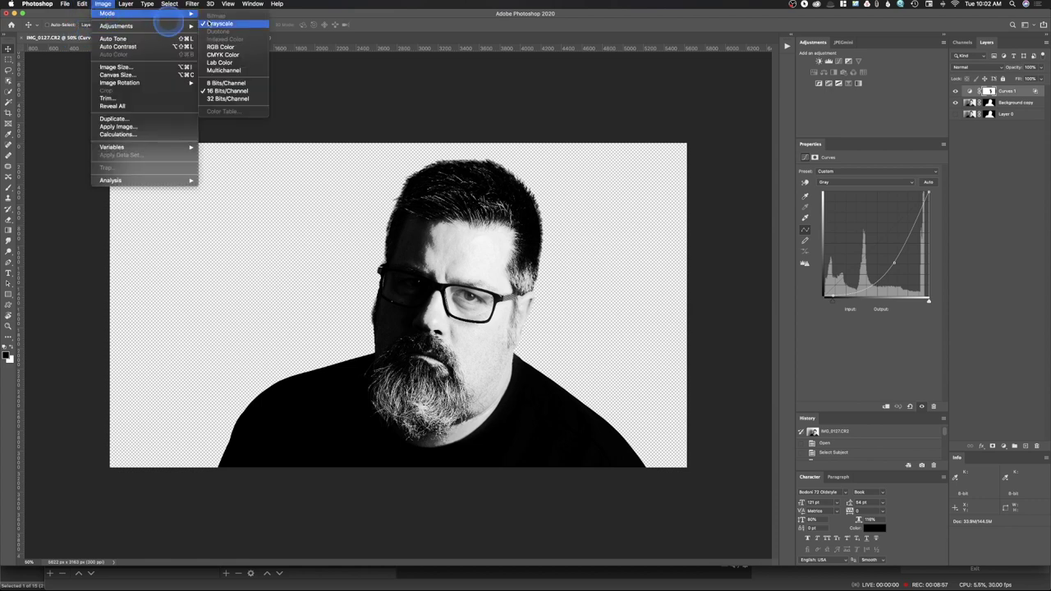
{"action": "left_click", "coordinate": [222, 47]}
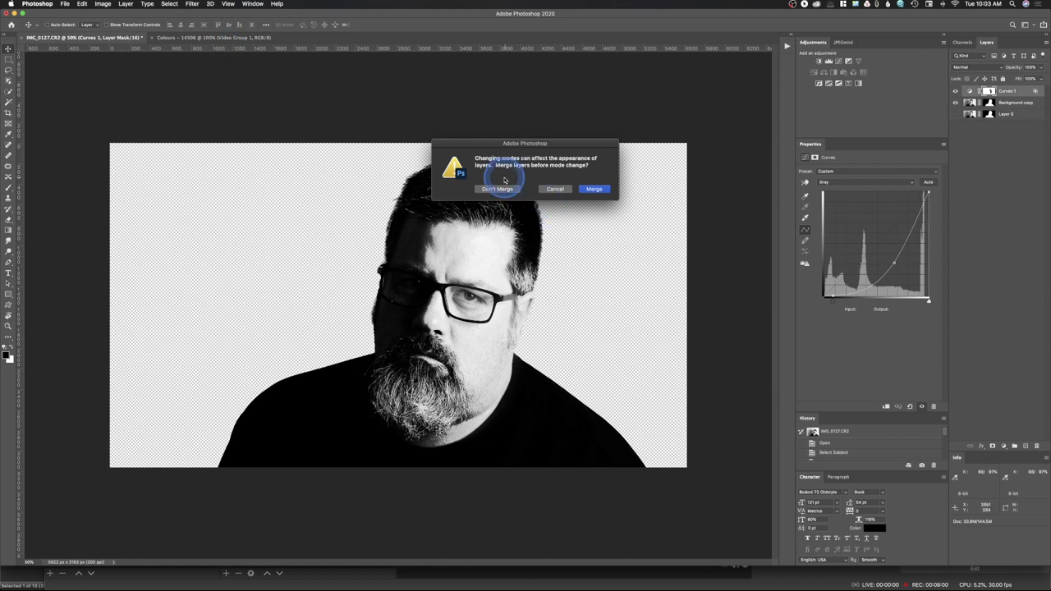
{"action": "left_click", "coordinate": [502, 189]}
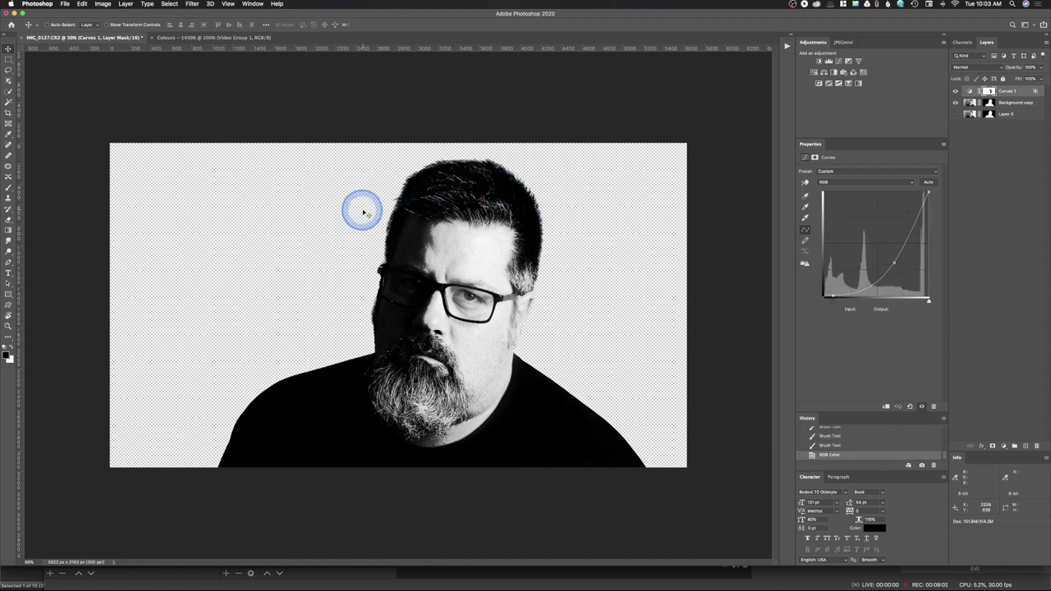
Change the portrait's bit depth to 8 Bits/Channel
{"action": "left_click", "coordinate": [104, 4]}
{"action": "mouse_move", "coordinate": [107, 13]}
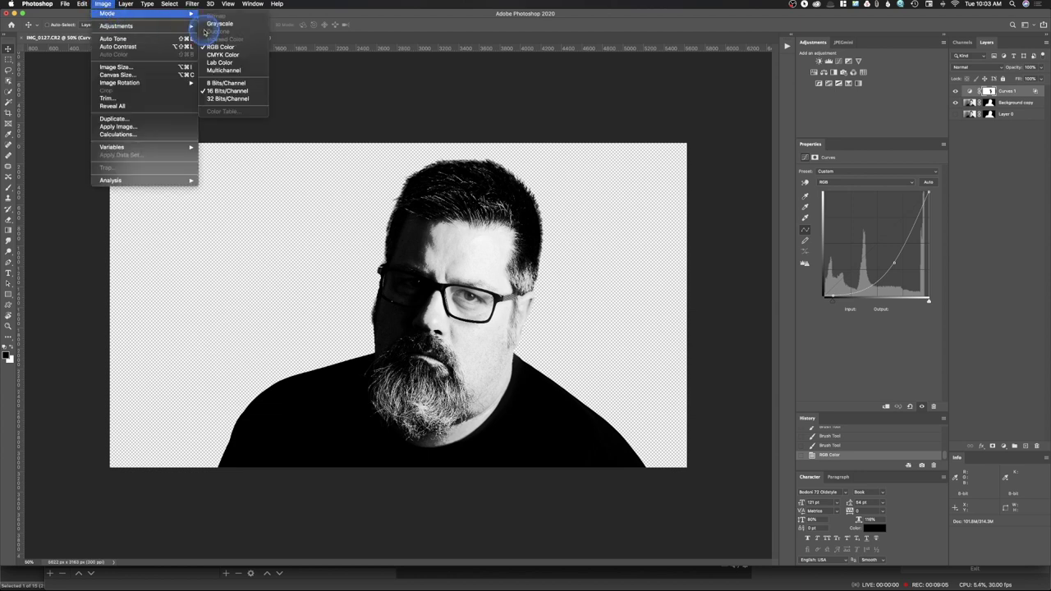
{"action": "left_click", "coordinate": [225, 83]}
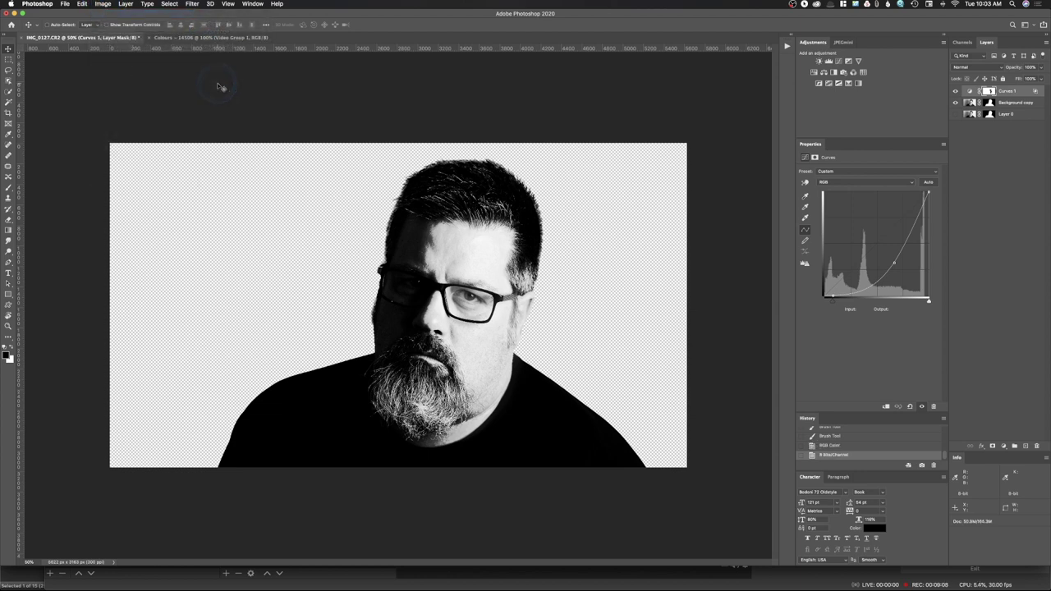
{"action": "left_click", "coordinate": [103, 5]}
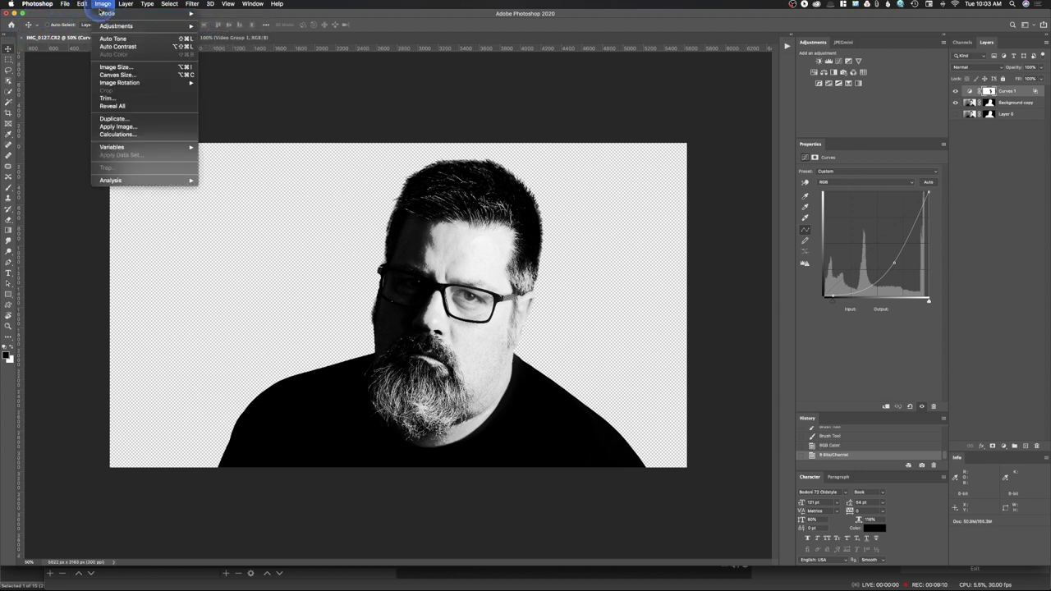
Resize the portrait to 1920 × 1080 pixels in Image Size, then view it at 100%
{"action": "left_click", "coordinate": [115, 63]}
{"action": "type", "text": "19"}
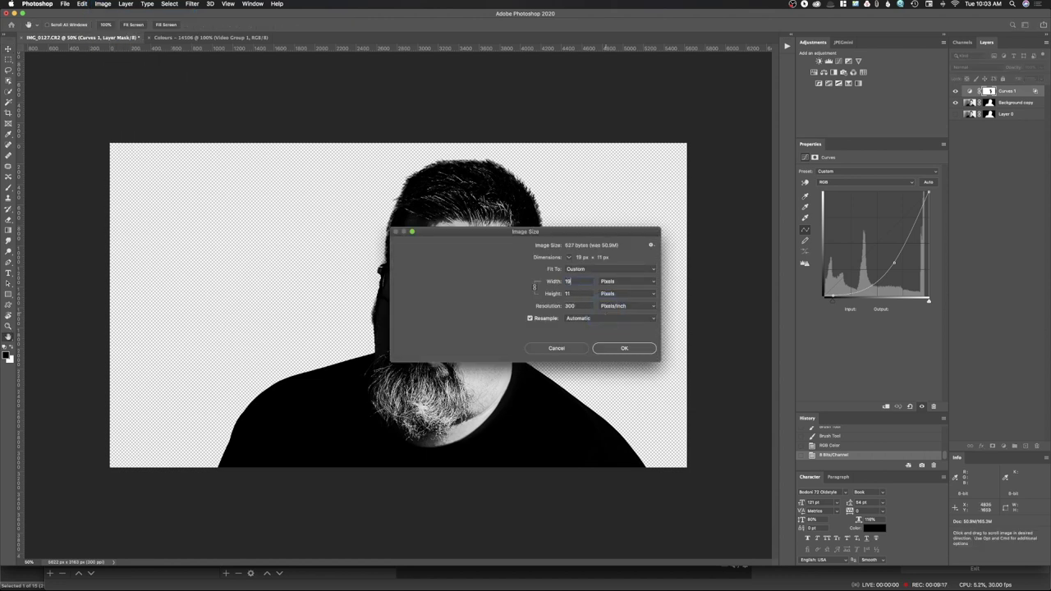
{"action": "type", "text": "20"}
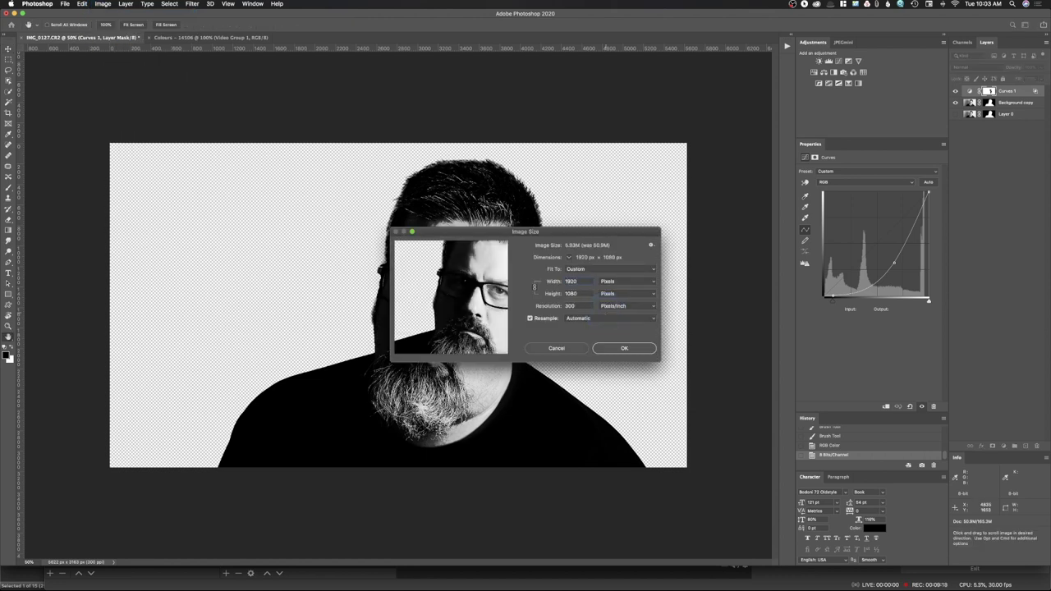
{"action": "left_click", "coordinate": [641, 353]}
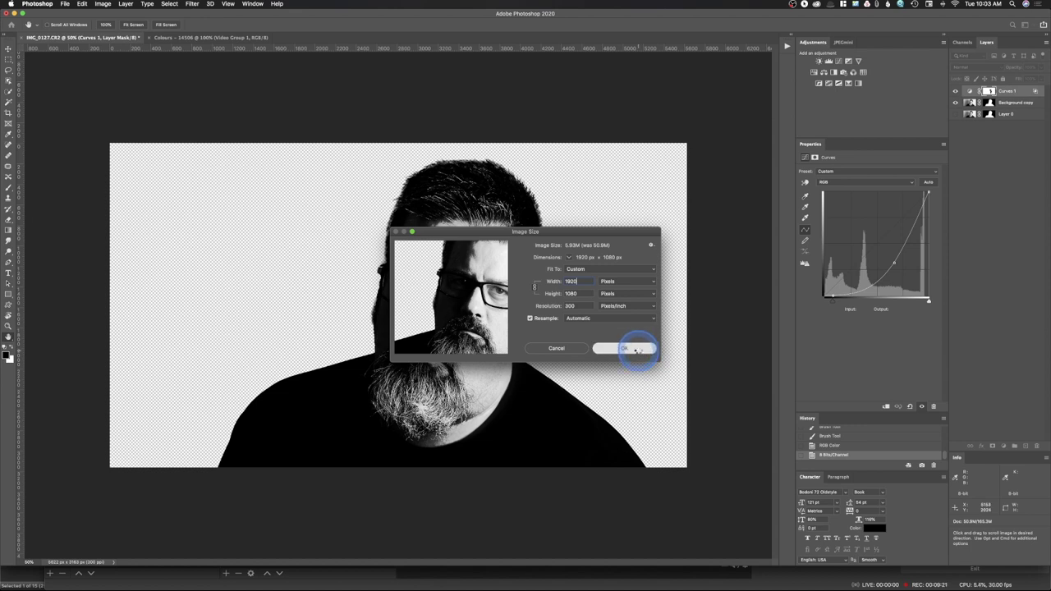
{"action": "key", "text": "super+plus"}
{"action": "key", "text": "super+plus"}
{"action": "key", "text": "super+plus"}
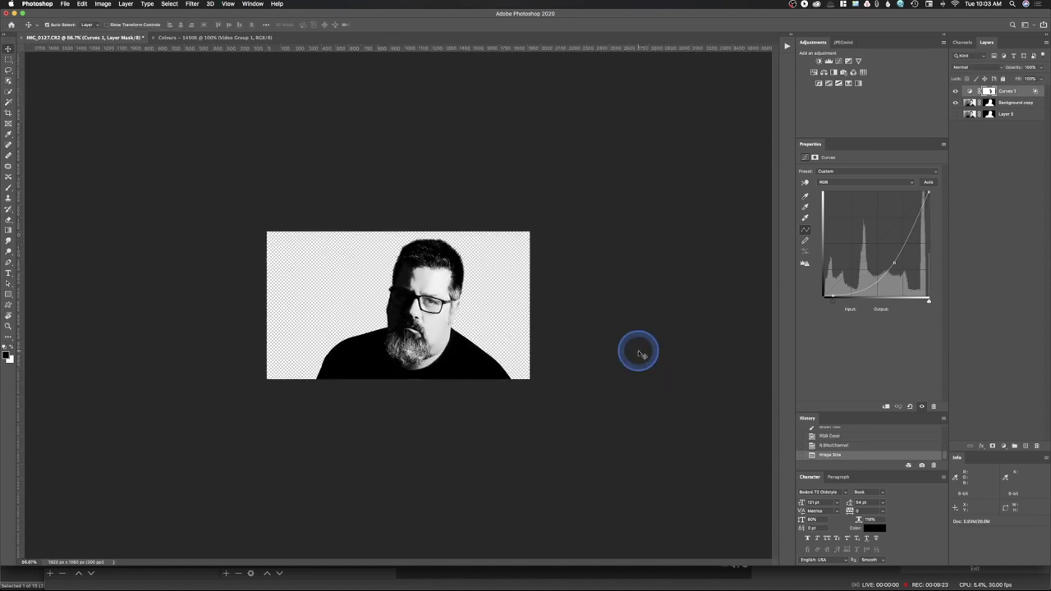
{"action": "key", "text": "super+minus"}
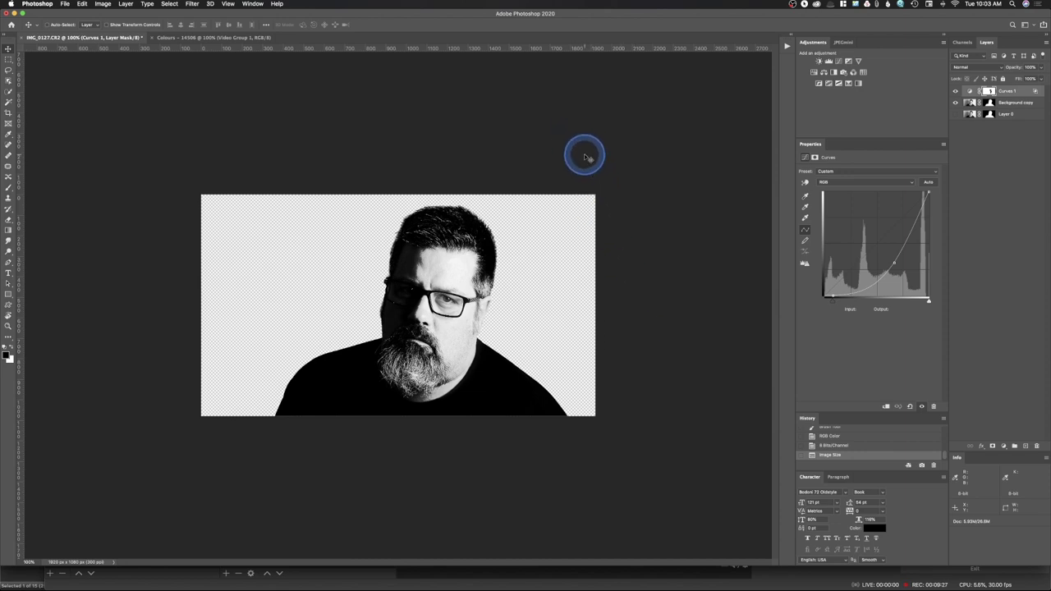
Drag Video Group 1 from the Colours document onto the portrait canvas, above its layers
{"action": "left_click", "coordinate": [201, 39]}
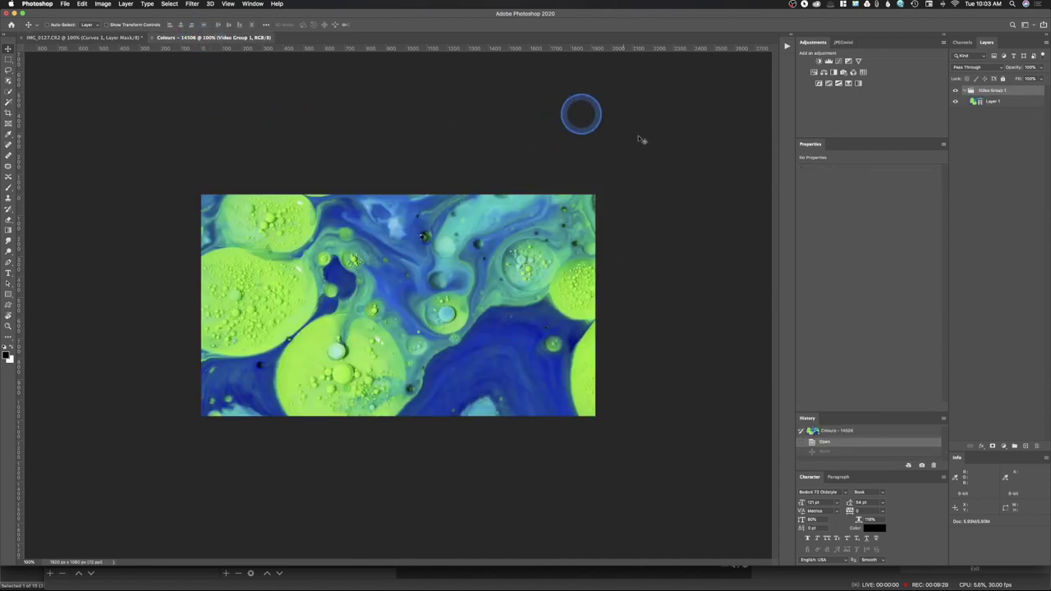
{"action": "left_click_drag", "start_coordinate": [479, 243], "coordinate": [110, 41]}
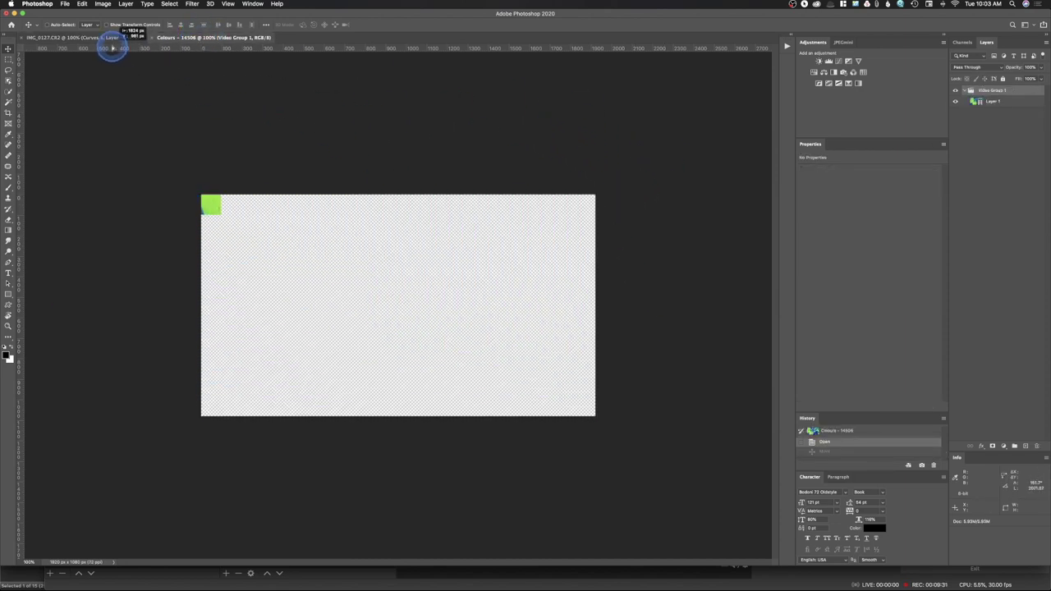
{"action": "left_click", "coordinate": [107, 37]}
{"action": "left_click_drag", "start_coordinate": [383, 271], "coordinate": [401, 306]}
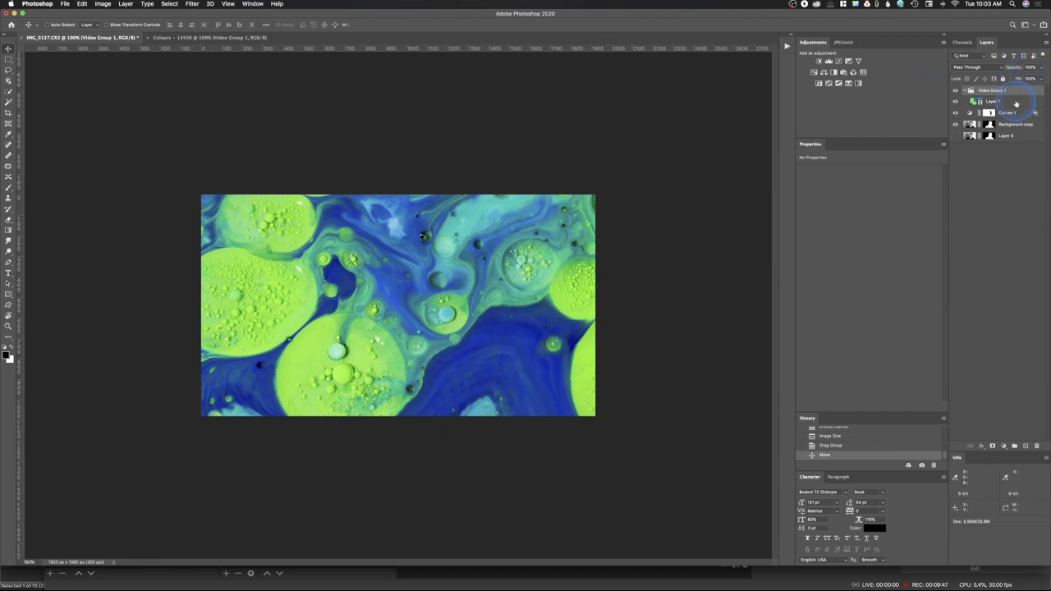
{"action": "left_click", "coordinate": [984, 69]}
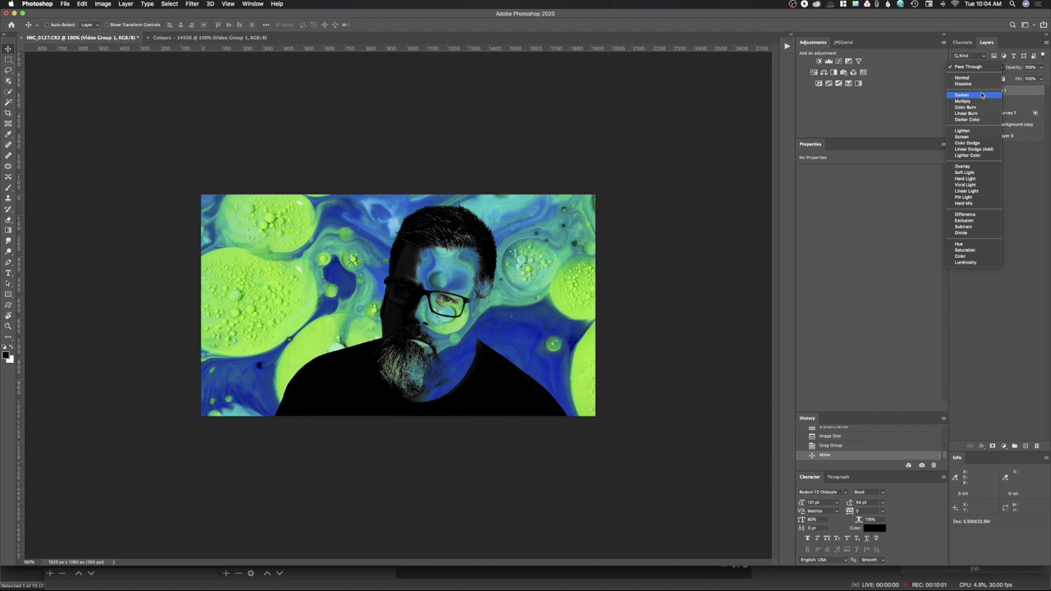
{"action": "left_click", "coordinate": [978, 87]}
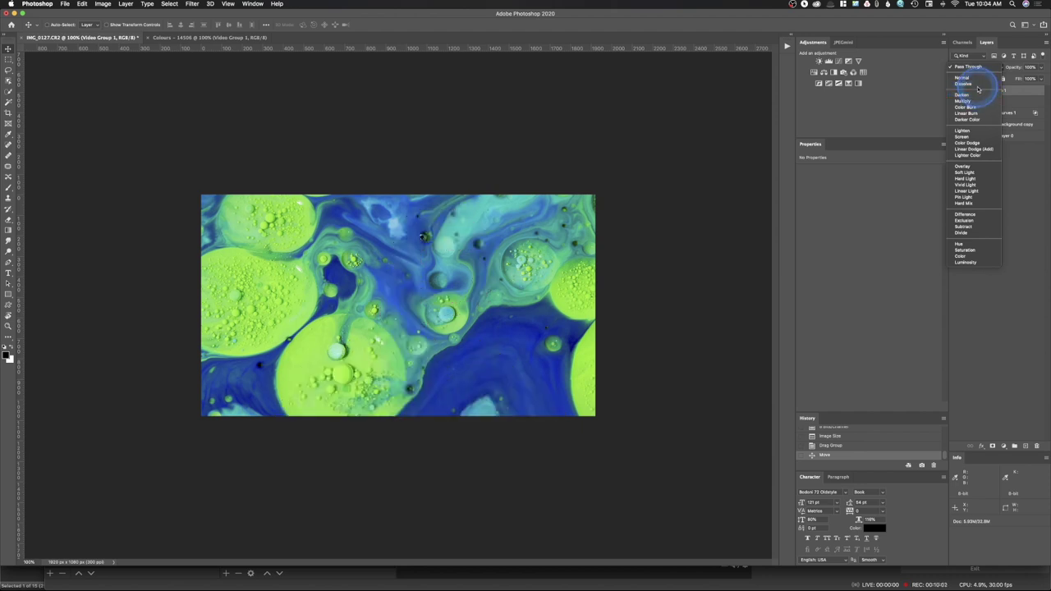
{"action": "left_click", "coordinate": [1006, 6]}
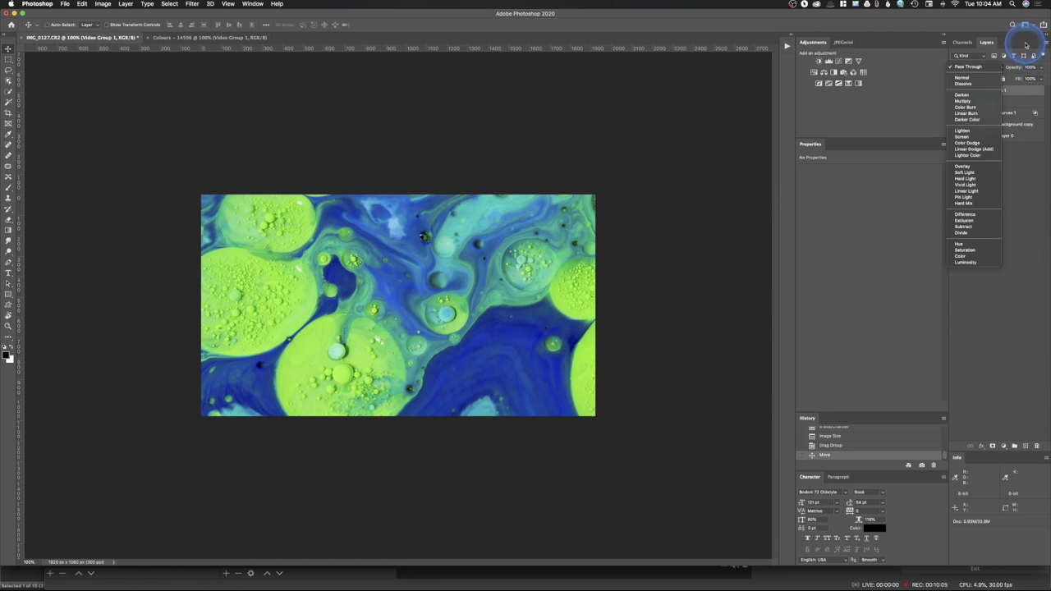
{"action": "left_click", "coordinate": [977, 351]}
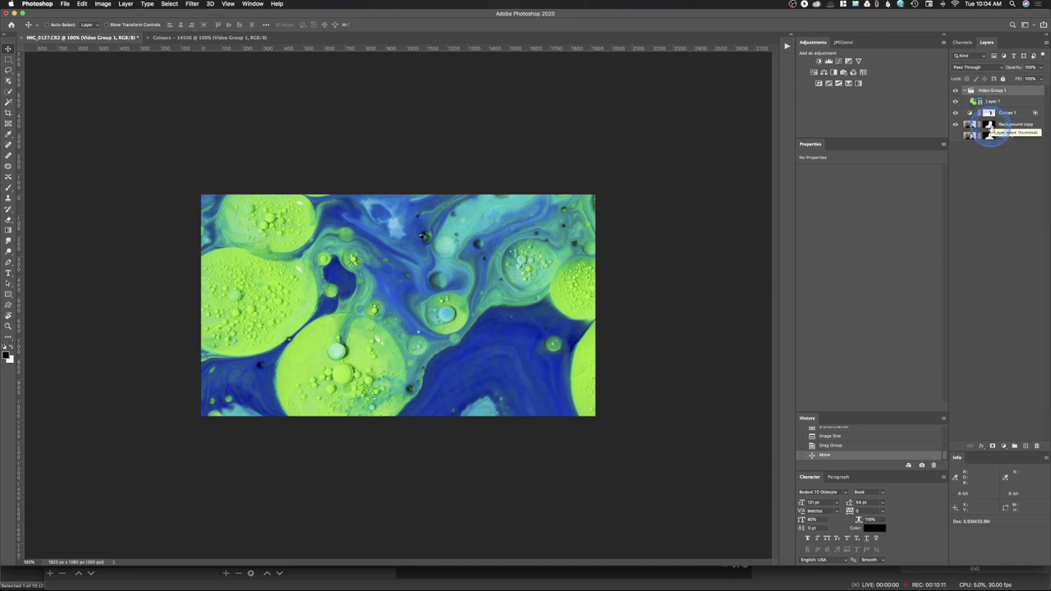
Apply the Background copy silhouette mask to Video Group 1 so the fluid video shows only inside the man
{"action": "left_click_drag", "start_coordinate": [990, 127], "coordinate": [991, 90]}
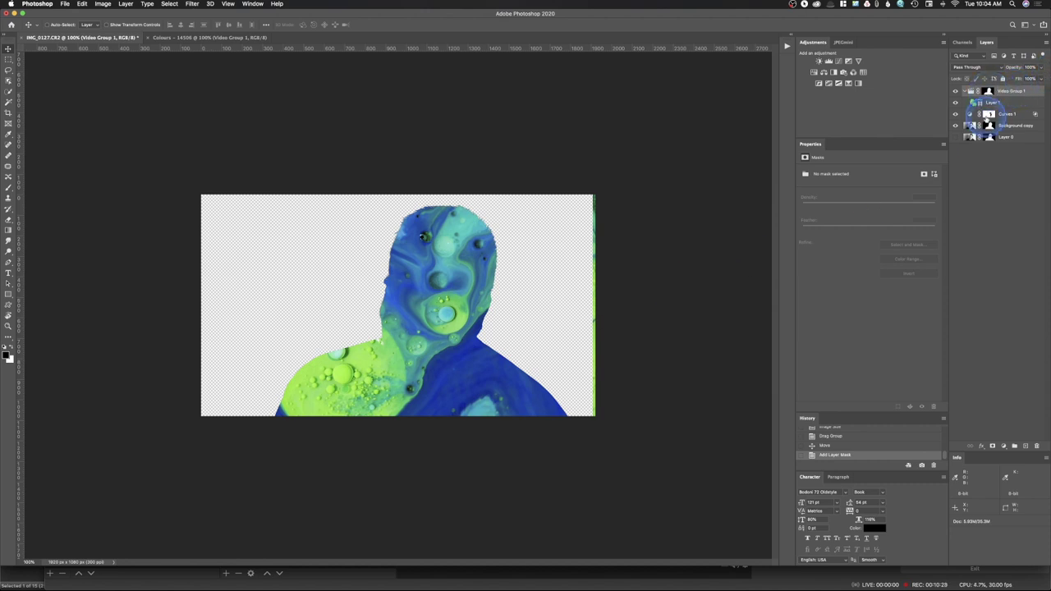
{"action": "mouse_move", "coordinate": [989, 103]}
{"action": "left_mouse_down"}
{"action": "mouse_move", "coordinate": [673, 205]}
{"action": "mouse_move", "coordinate": [582, 198]}
{"action": "mouse_move", "coordinate": [622, 416]}
{"action": "mouse_move", "coordinate": [995, 67]}
{"action": "mouse_move", "coordinate": [624, 287]}
{"action": "mouse_move", "coordinate": [627, 325]}
{"action": "left_mouse_up"}
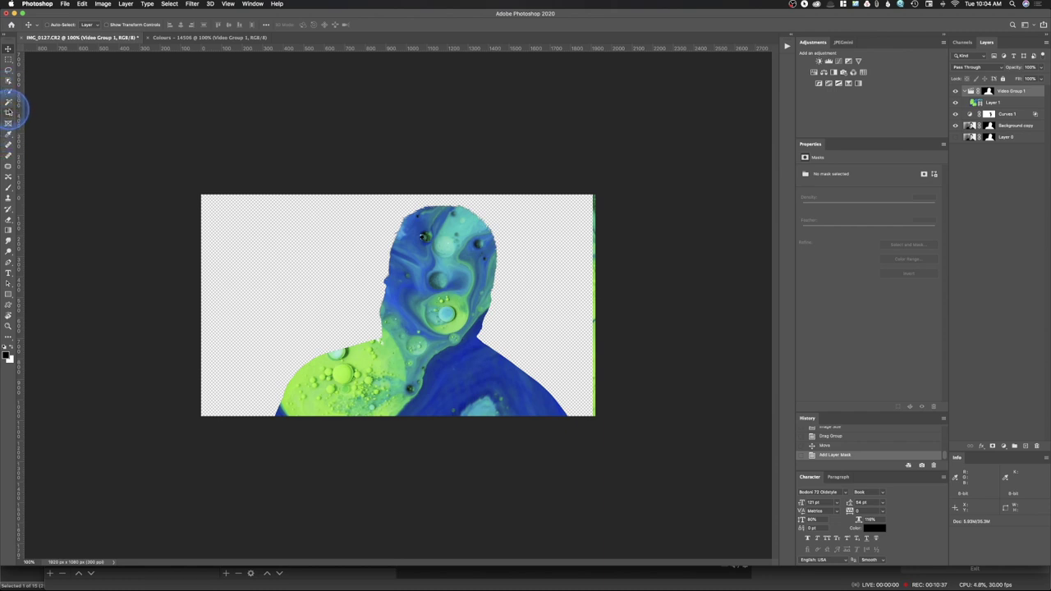
{"action": "left_click", "coordinate": [8, 188]}
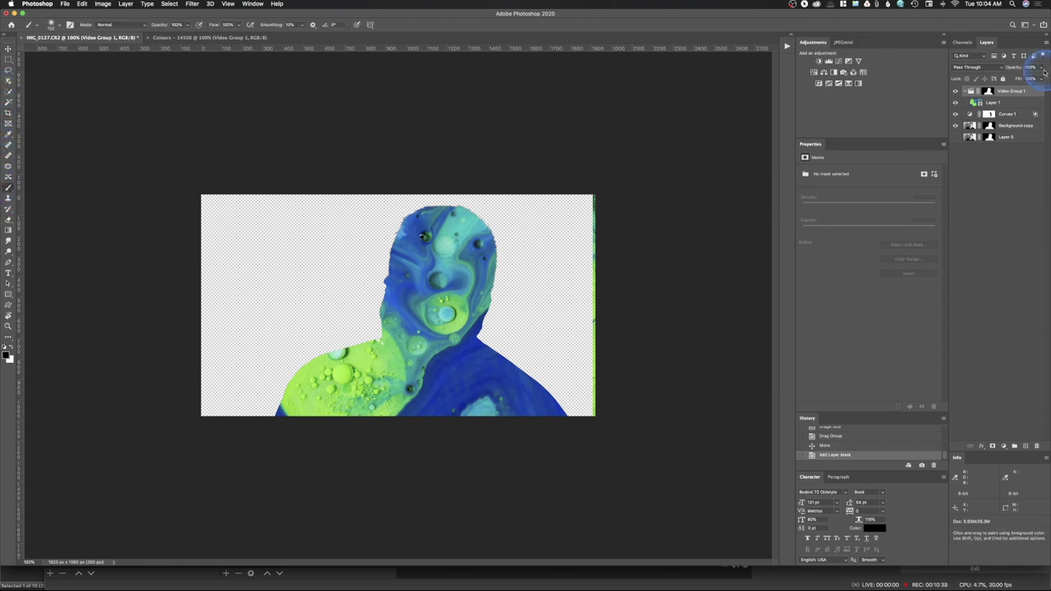
Paint black down the right edge of Video Group 1's mask, then unlink the mask and select Layer 1
{"action": "left_click", "coordinate": [987, 91]}
{"action": "mouse_move", "coordinate": [591, 218]}
{"action": "left_mouse_down"}
{"action": "mouse_move", "coordinate": [595, 192]}
{"action": "mouse_move", "coordinate": [596, 430]}
{"action": "left_mouse_up"}
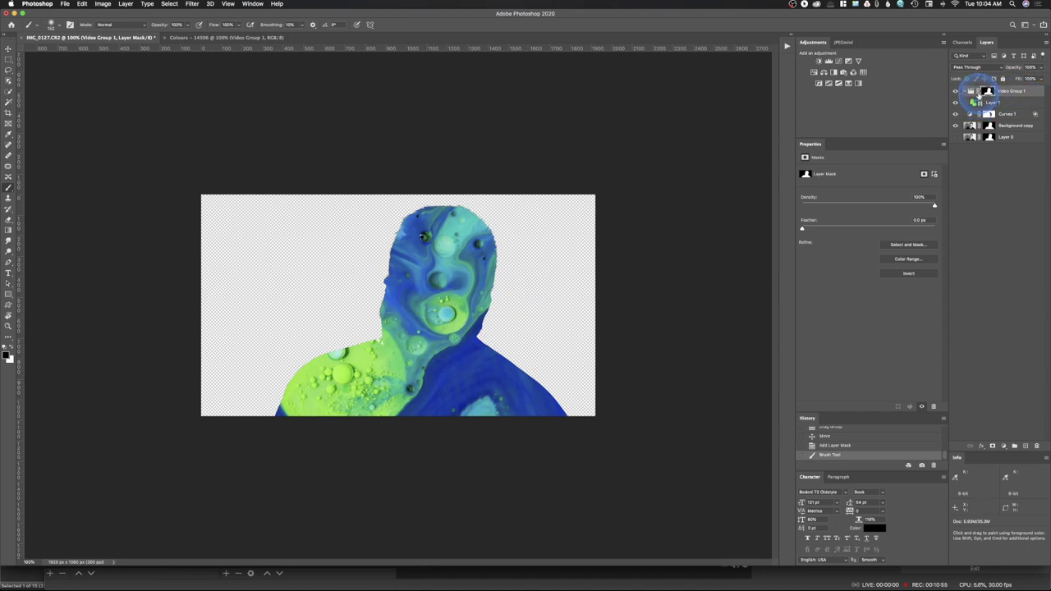
{"action": "left_click", "coordinate": [979, 92]}
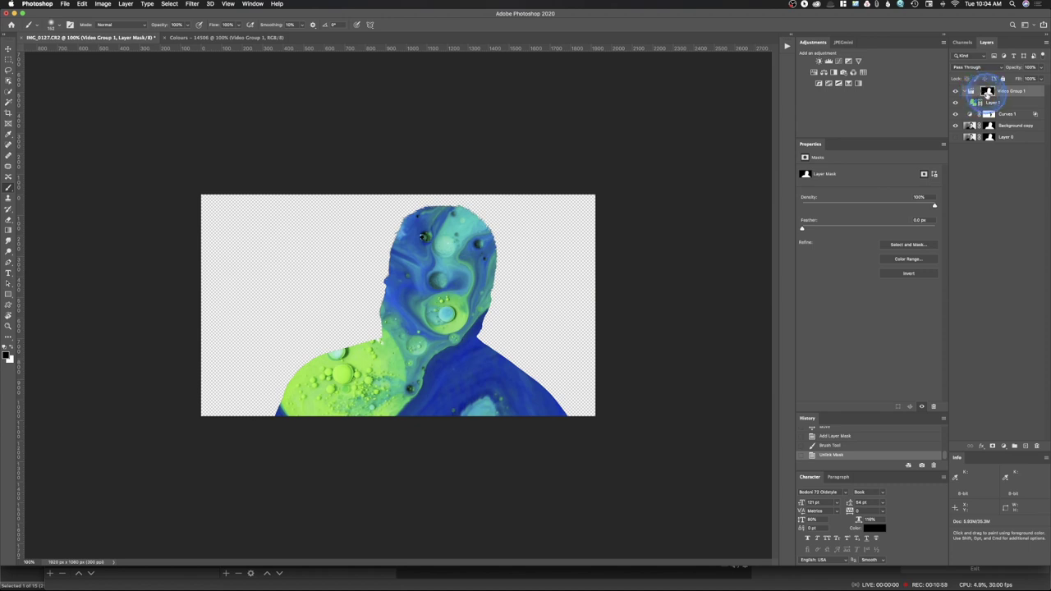
{"action": "left_click", "coordinate": [989, 92]}
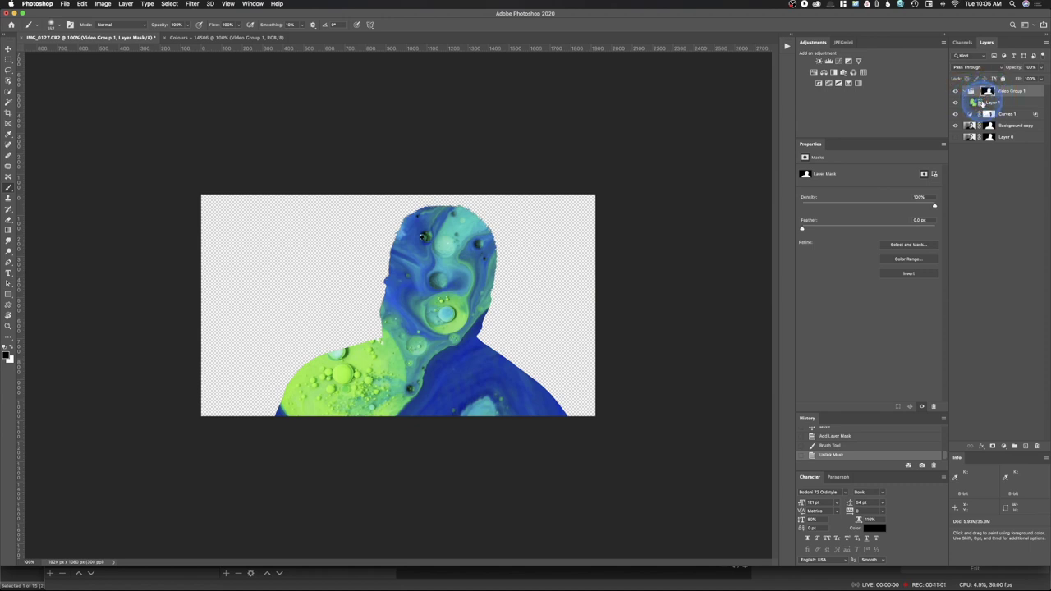
{"action": "left_click", "coordinate": [992, 101]}
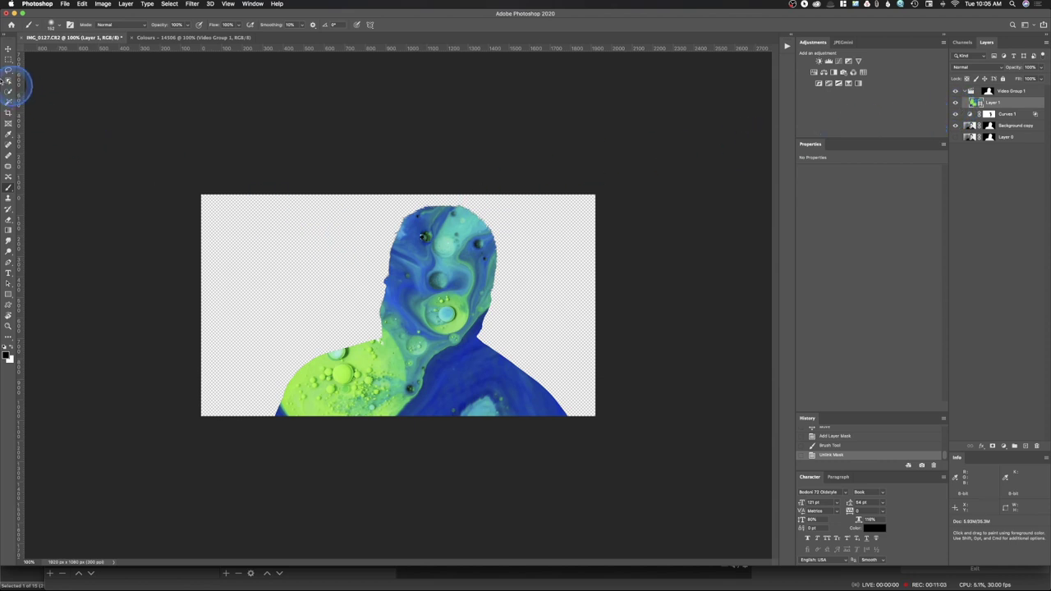
{"action": "left_click", "coordinate": [9, 50]}
Shift the fluid video within the man's silhouette and relink Layer 1 to its mask
{"action": "mouse_move", "coordinate": [442, 306]}
{"action": "left_mouse_down"}
{"action": "mouse_move", "coordinate": [429, 308]}
{"action": "mouse_move", "coordinate": [454, 300]}
{"action": "mouse_move", "coordinate": [446, 313]}
{"action": "left_mouse_up"}
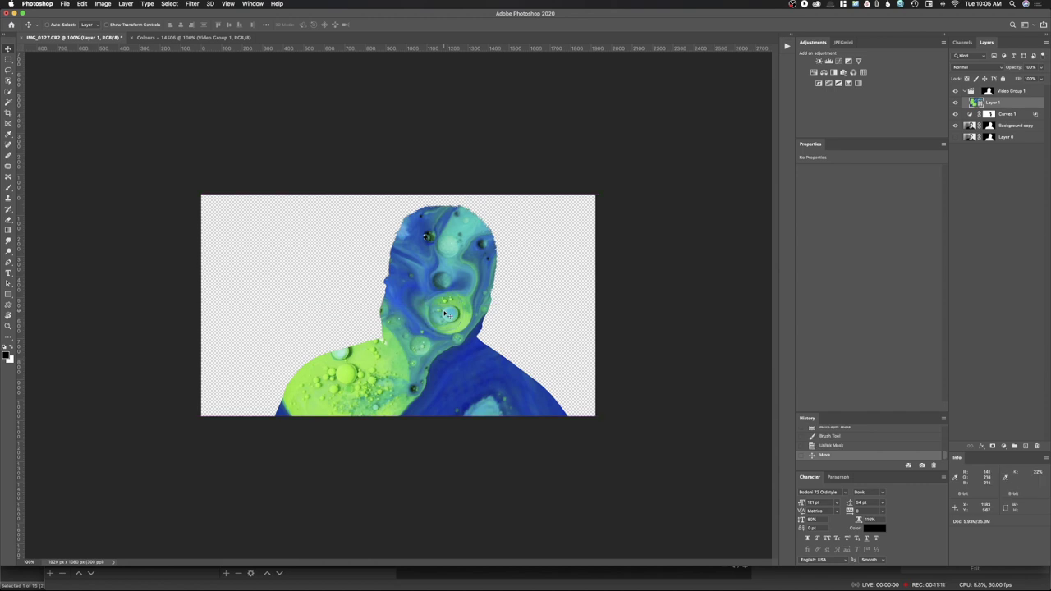
{"action": "left_click", "coordinate": [979, 97]}
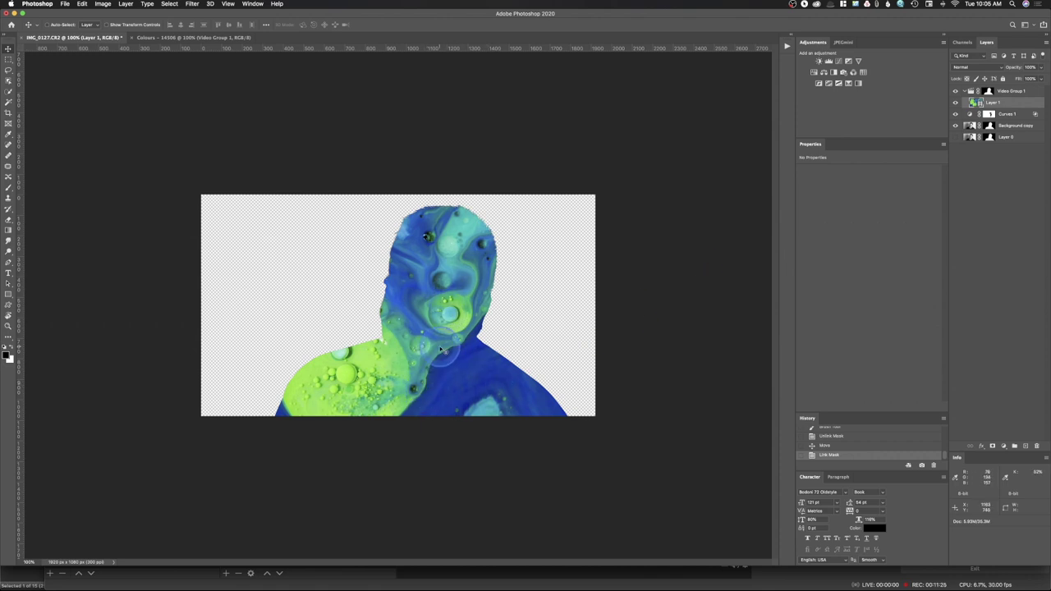
{"action": "left_click", "coordinate": [980, 68]}
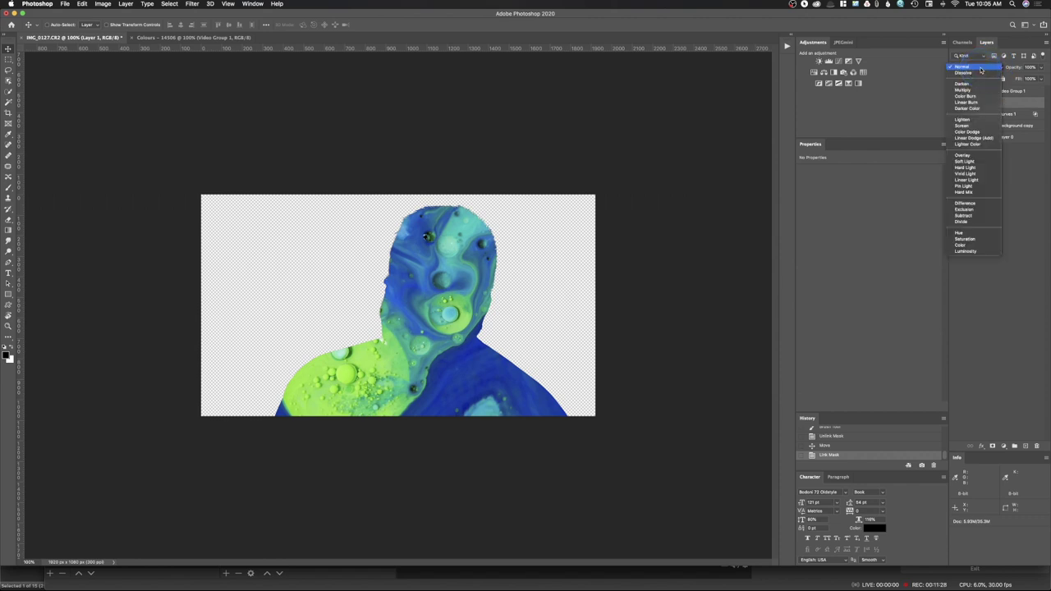
Try Darken, Multiply, Color Burn, Lighten and Screen on Layer 1, then settle on Darker Color
{"action": "left_click", "coordinate": [988, 85]}
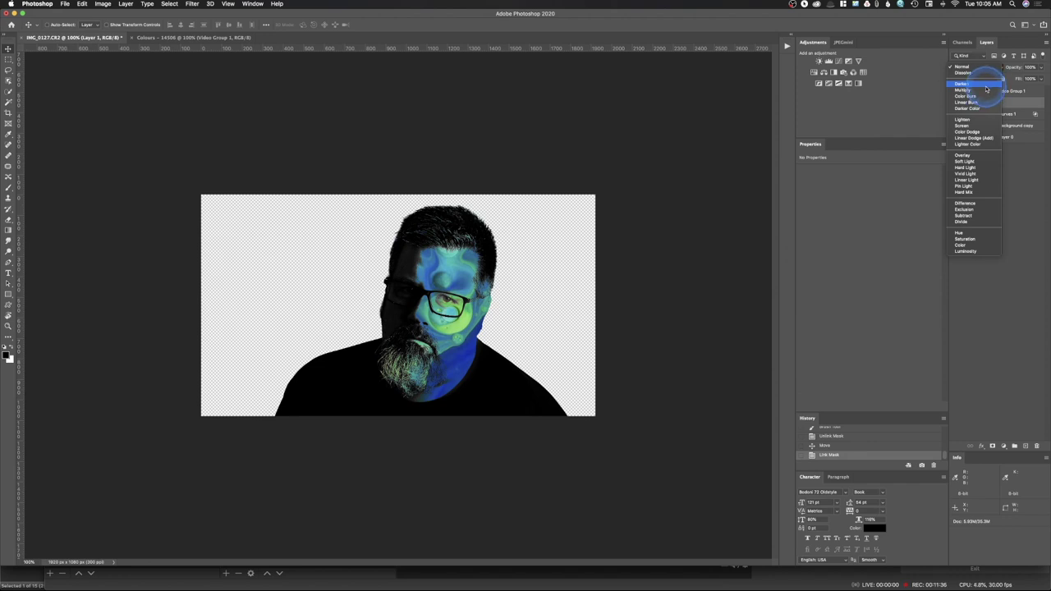
{"action": "left_click", "coordinate": [984, 90]}
{"action": "left_click", "coordinate": [983, 97]}
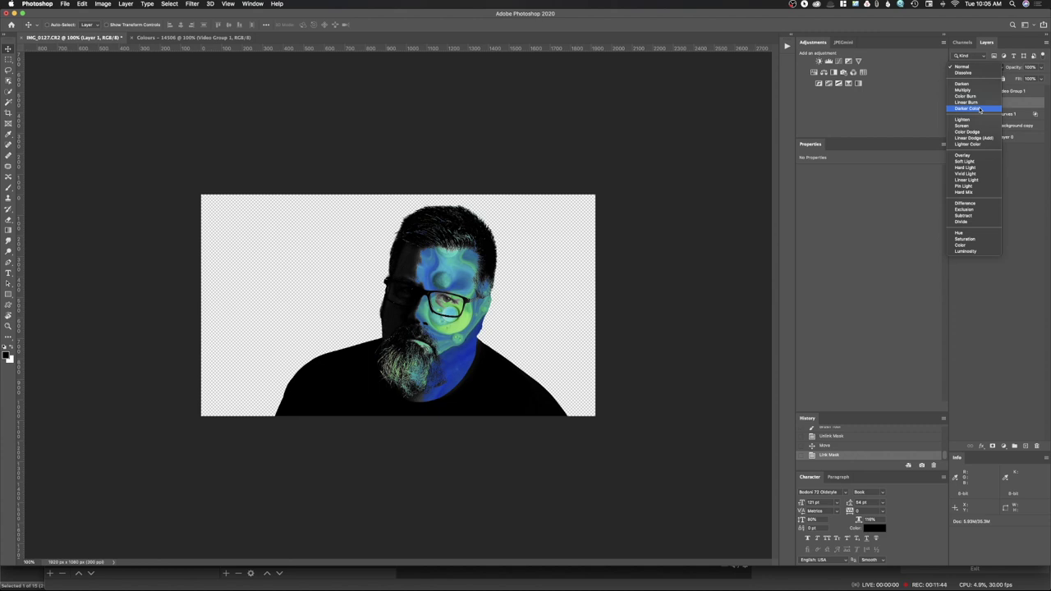
{"action": "left_click", "coordinate": [977, 84]}
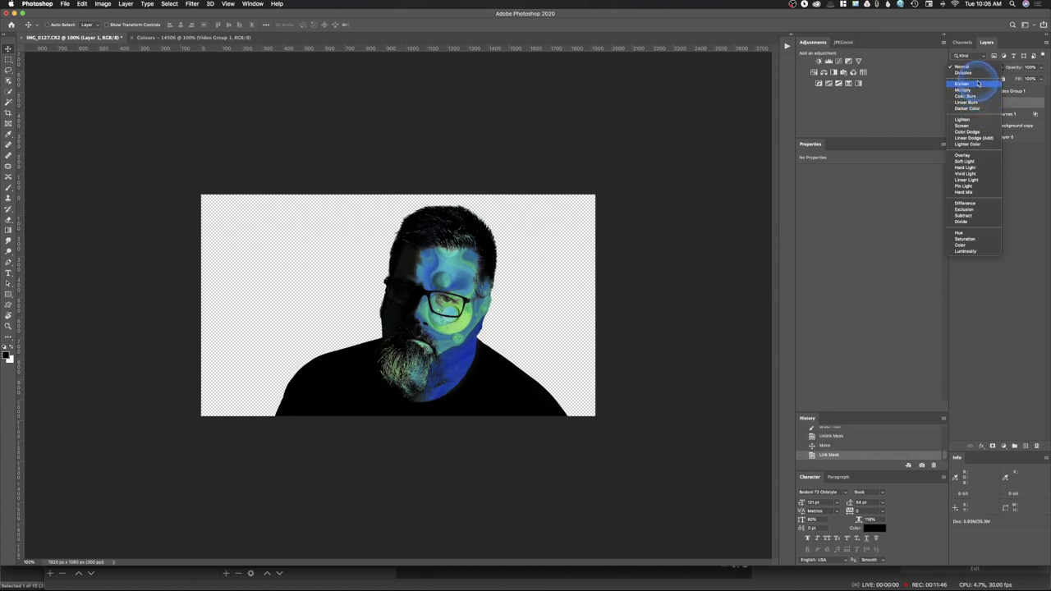
{"action": "left_click", "coordinate": [966, 119]}
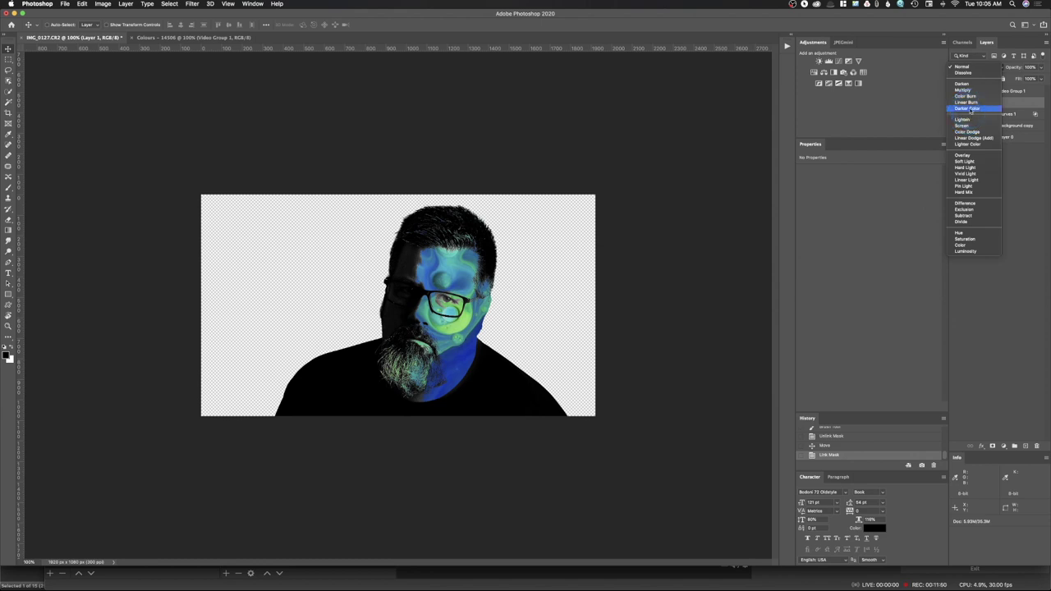
{"action": "left_click", "coordinate": [967, 121]}
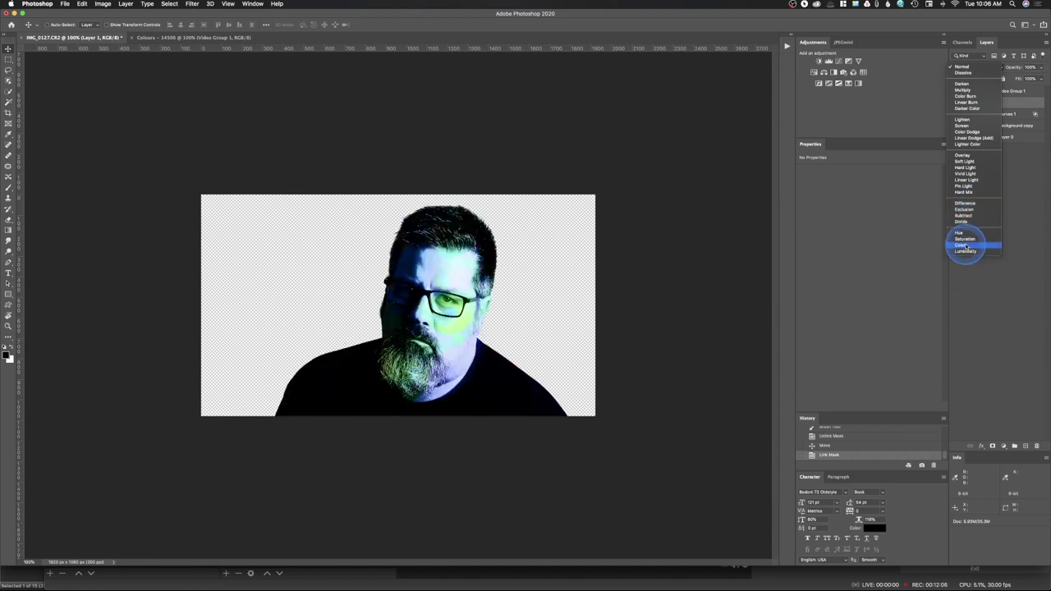
{"action": "left_click", "coordinate": [979, 108]}
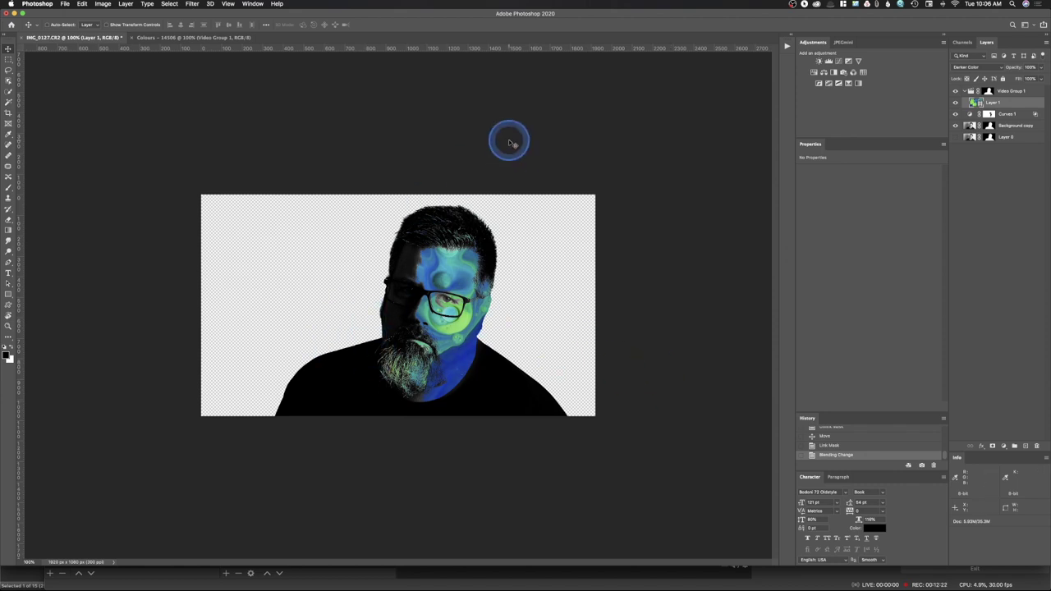
{"action": "left_click", "coordinate": [252, 4]}
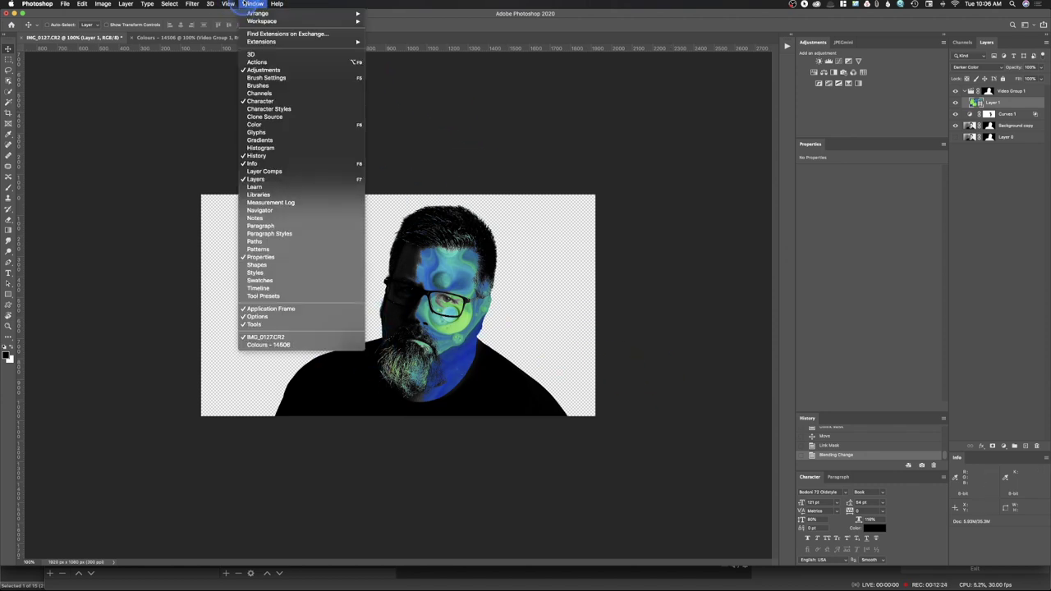
Open Window > Timeline and create a video timeline for the portrait's layers
{"action": "left_click", "coordinate": [259, 289]}
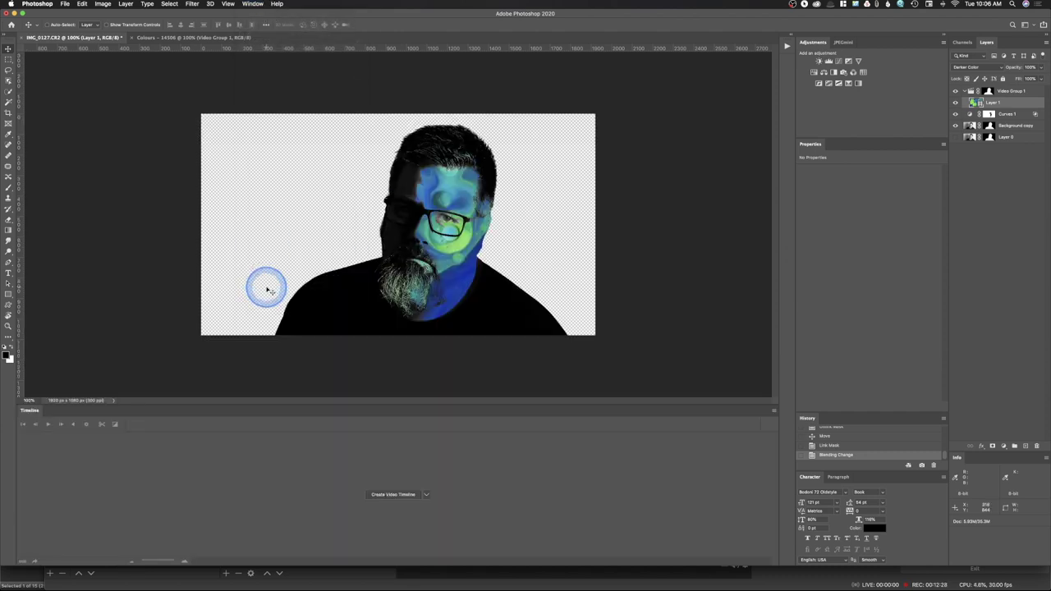
{"action": "left_click", "coordinate": [385, 498]}
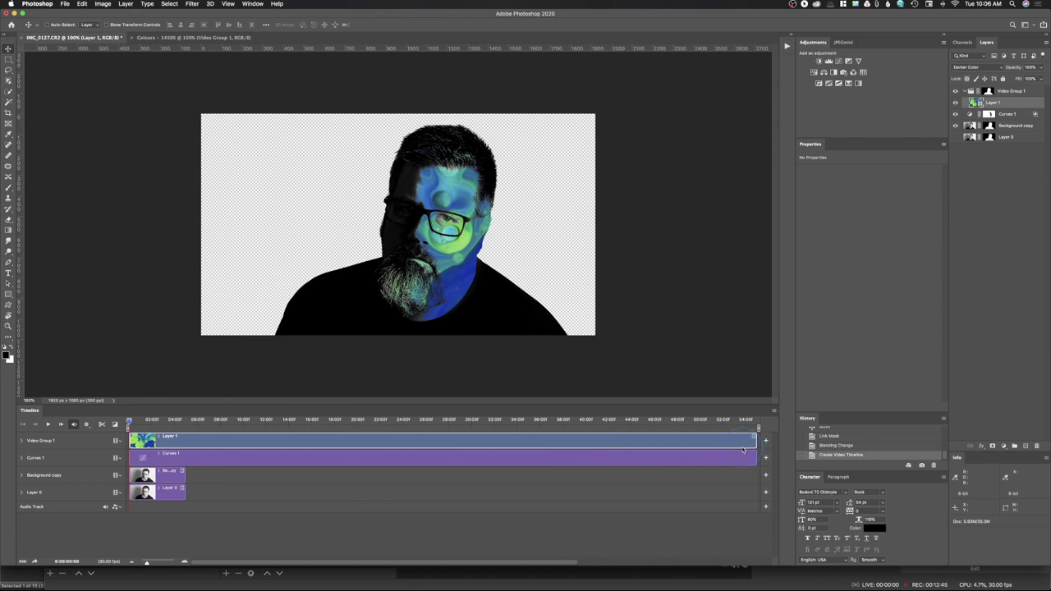
Play and scrub through the animation to preview the video frames
{"action": "key", "text": "space"}
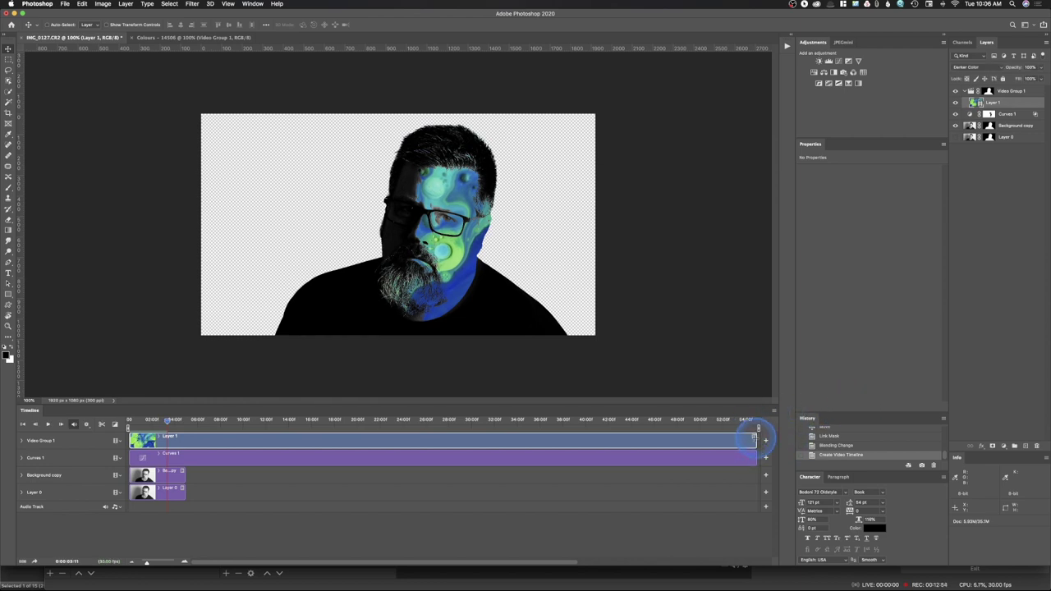
{"action": "left_click", "coordinate": [754, 440]}
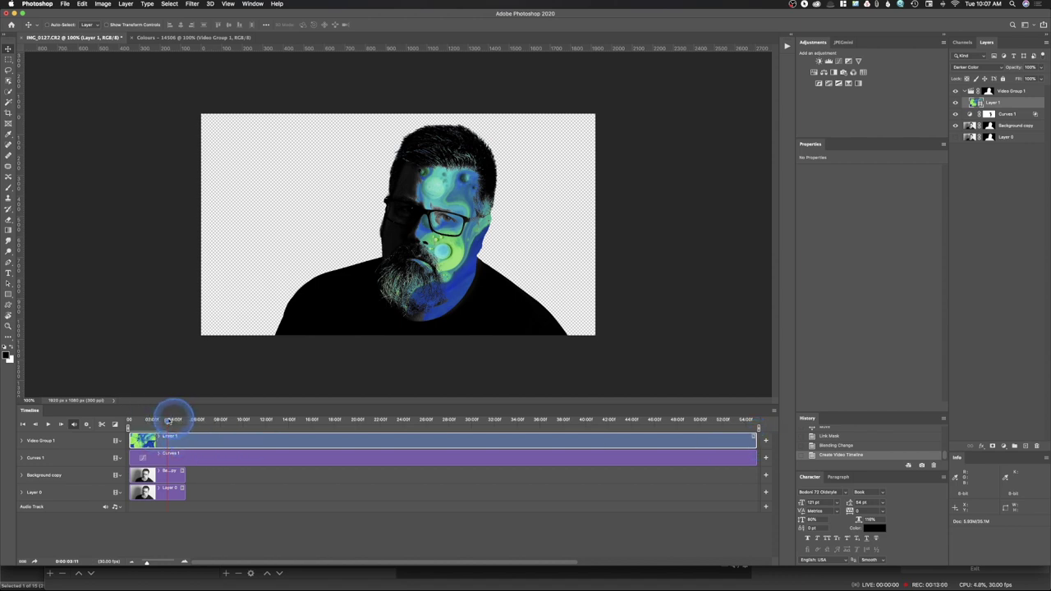
{"action": "left_click_drag", "start_coordinate": [168, 421], "coordinate": [388, 421]}
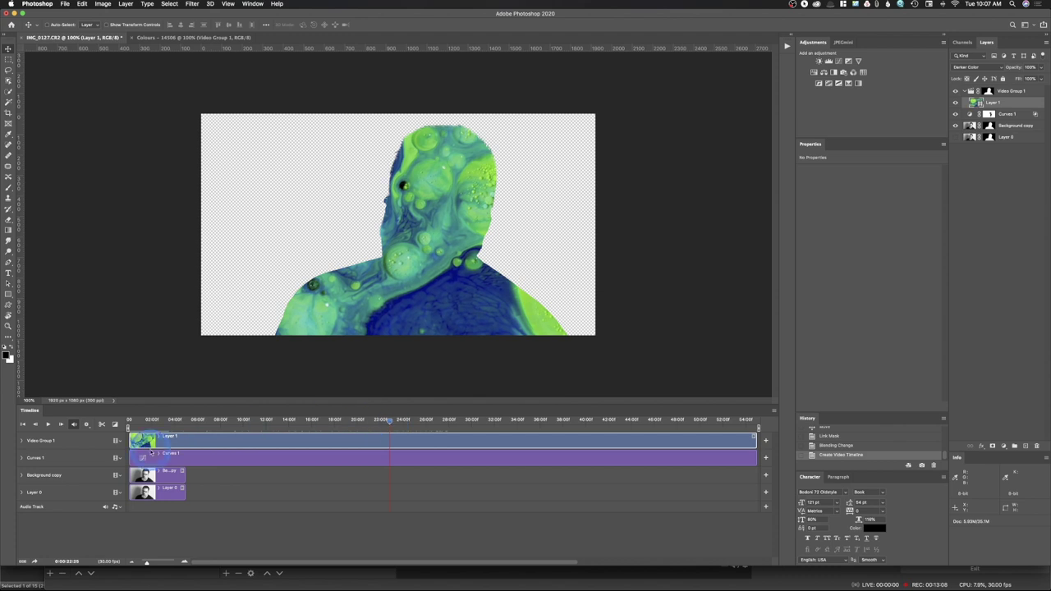
Trim Layer 1's clip at both ends to about 5 seconds, matching the portrait clips, and replay from 0
{"action": "left_click_drag", "start_coordinate": [129, 442], "coordinate": [398, 440]}
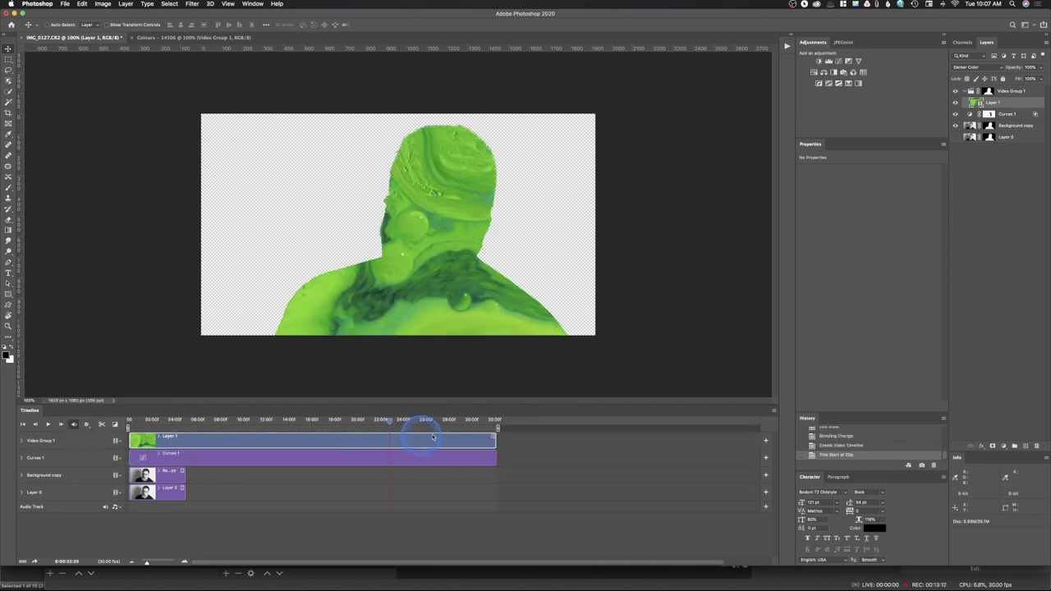
{"action": "left_click_drag", "start_coordinate": [494, 440], "coordinate": [171, 441]}
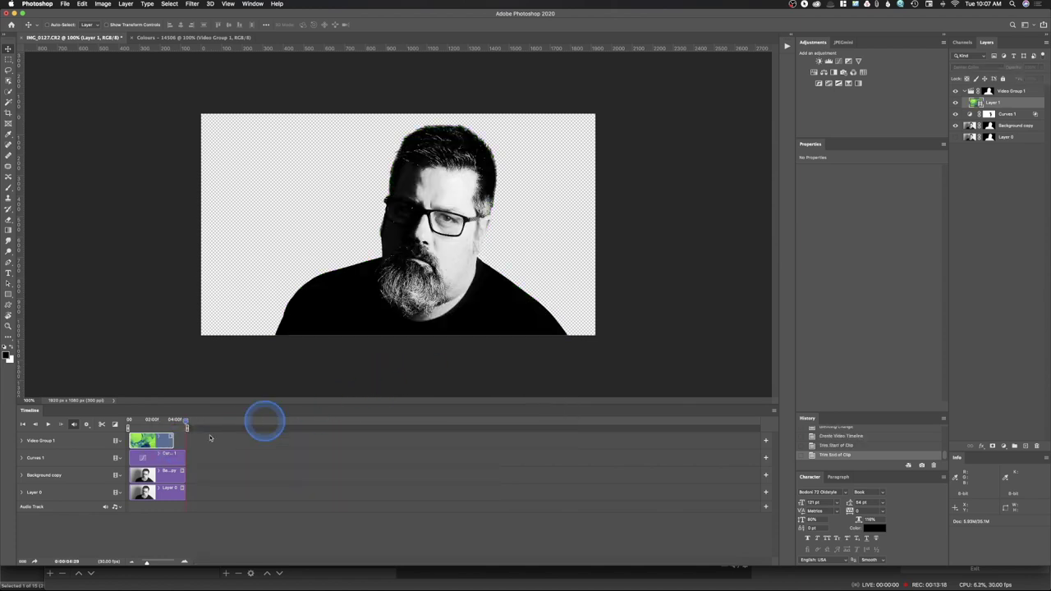
{"action": "left_click_drag", "start_coordinate": [172, 437], "coordinate": [187, 434]}
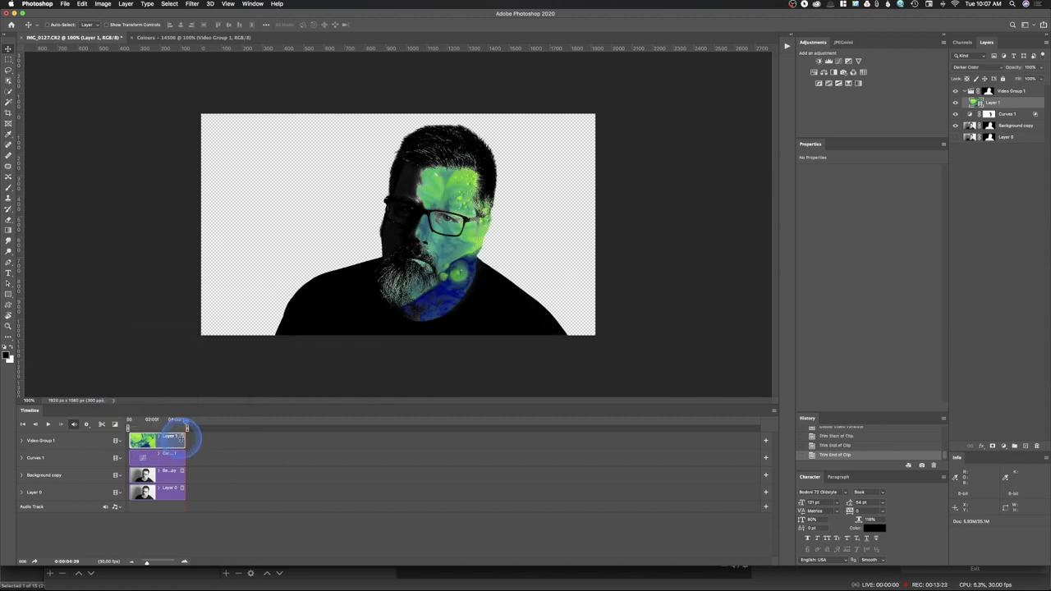
{"action": "left_click", "coordinate": [188, 424]}
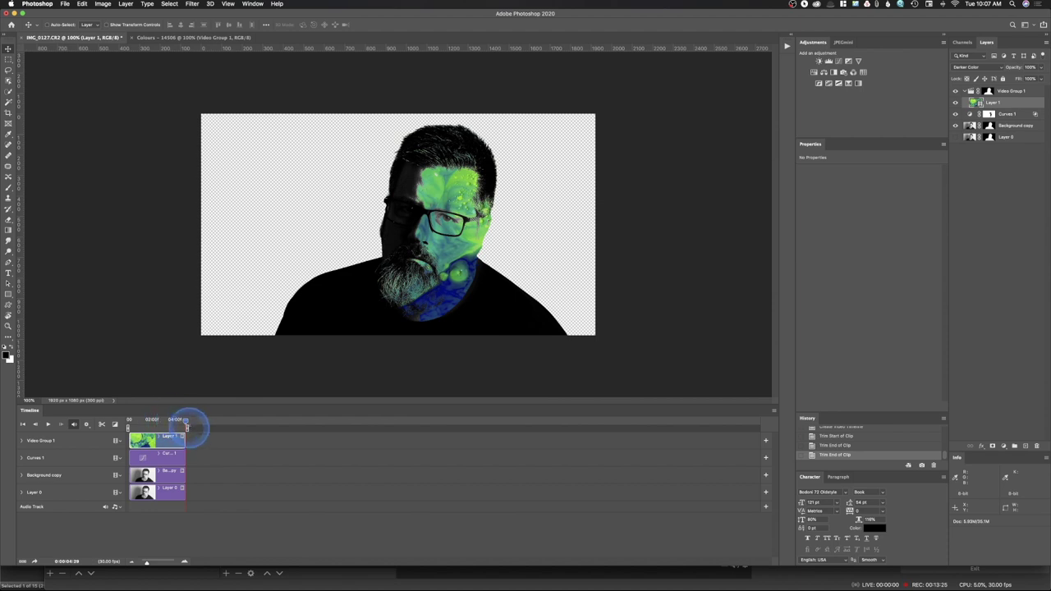
{"action": "left_click", "coordinate": [183, 437]}
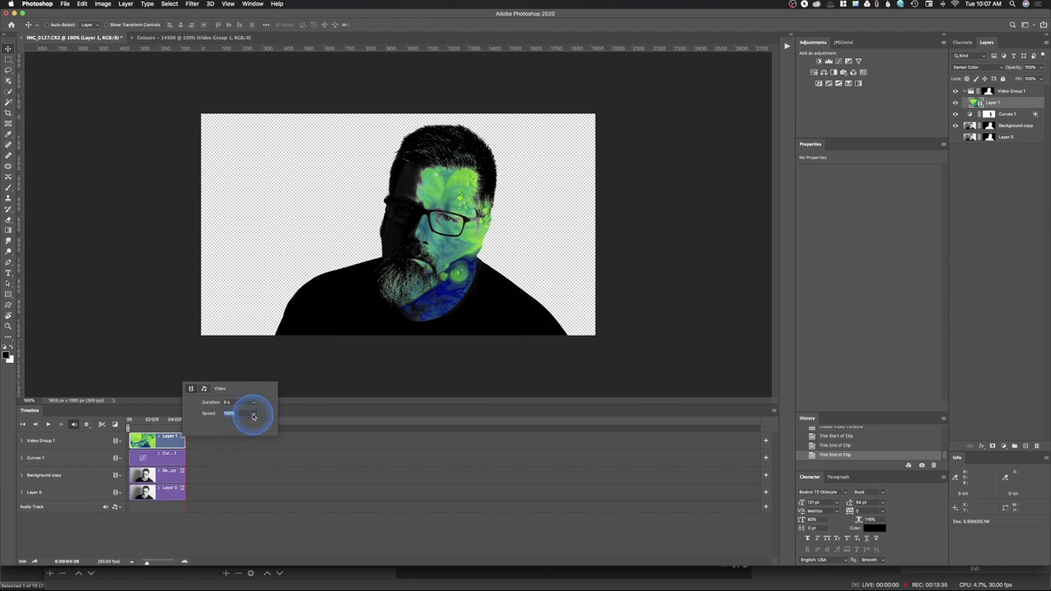
{"action": "left_click", "coordinate": [157, 349]}
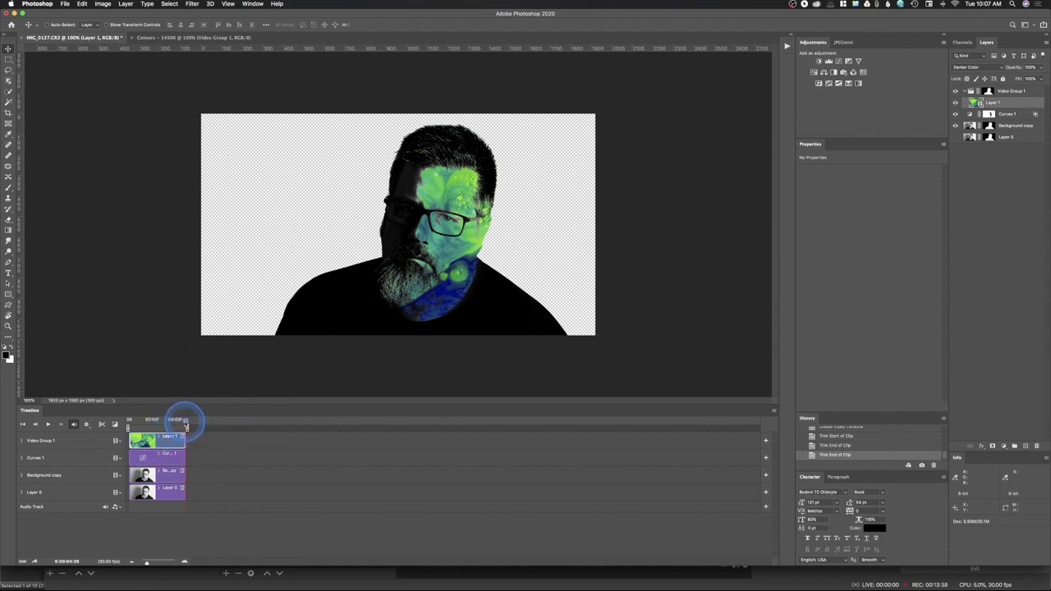
{"action": "left_click_drag", "start_coordinate": [186, 424], "coordinate": [110, 425]}
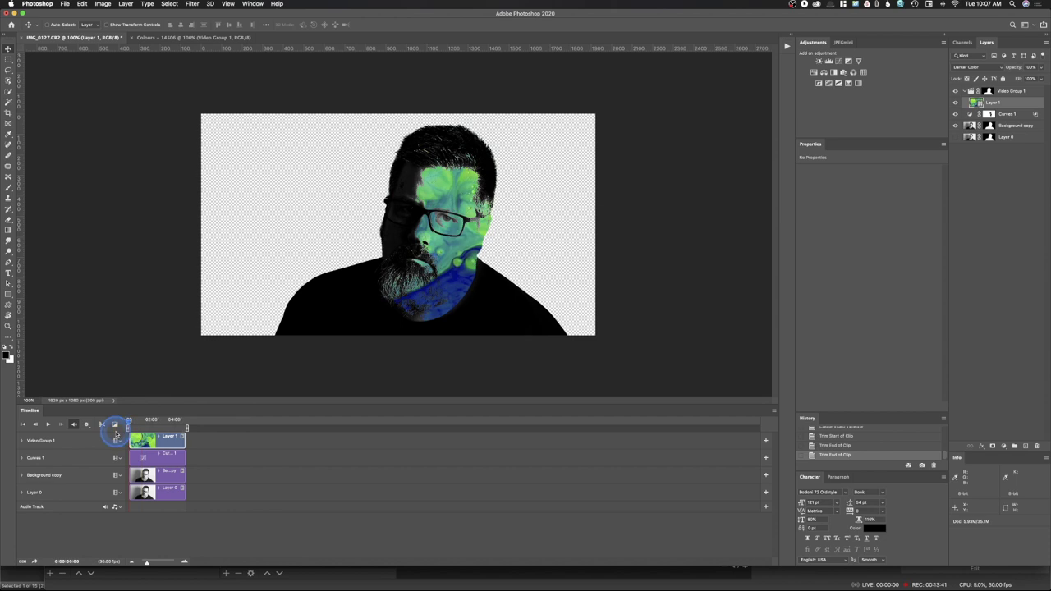
{"action": "key", "text": "space"}
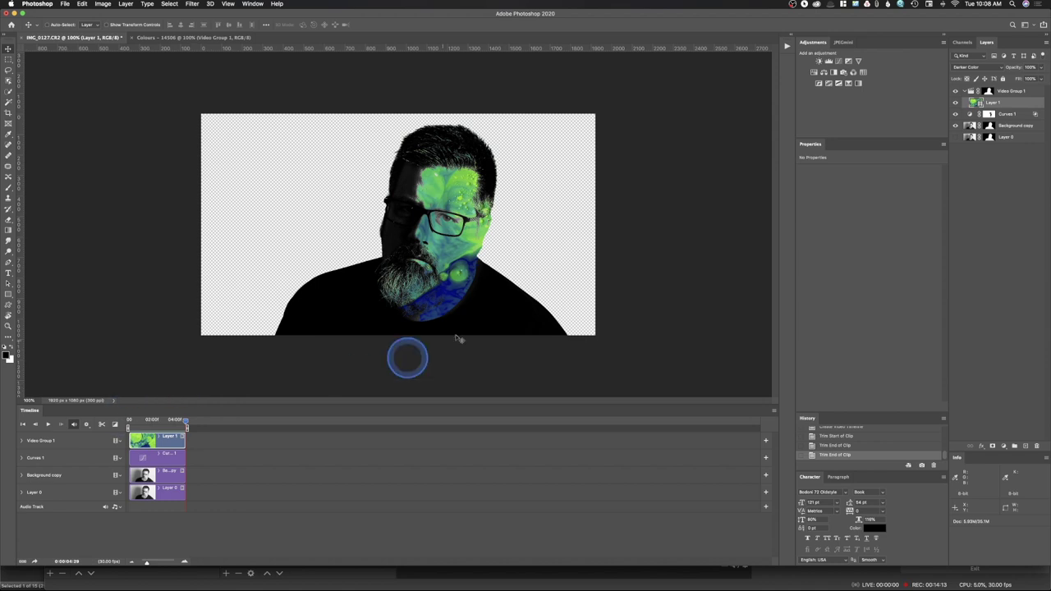
Duplicate Video Group 1 with Cmd-J, creating a Video Group 1 copy track above it
{"action": "left_click", "coordinate": [974, 92]}
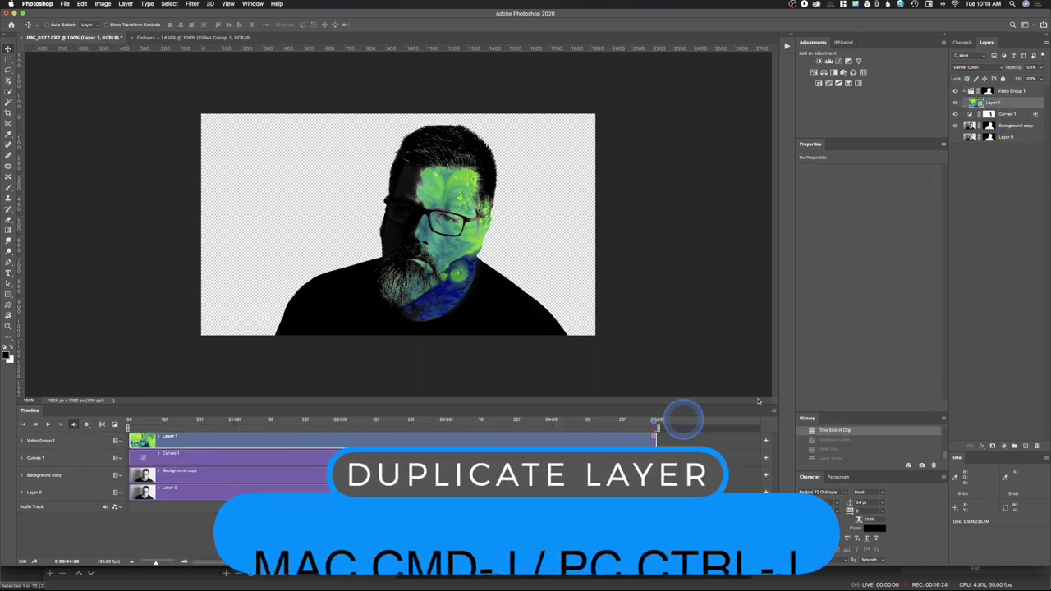
{"action": "left_click", "coordinate": [979, 86]}
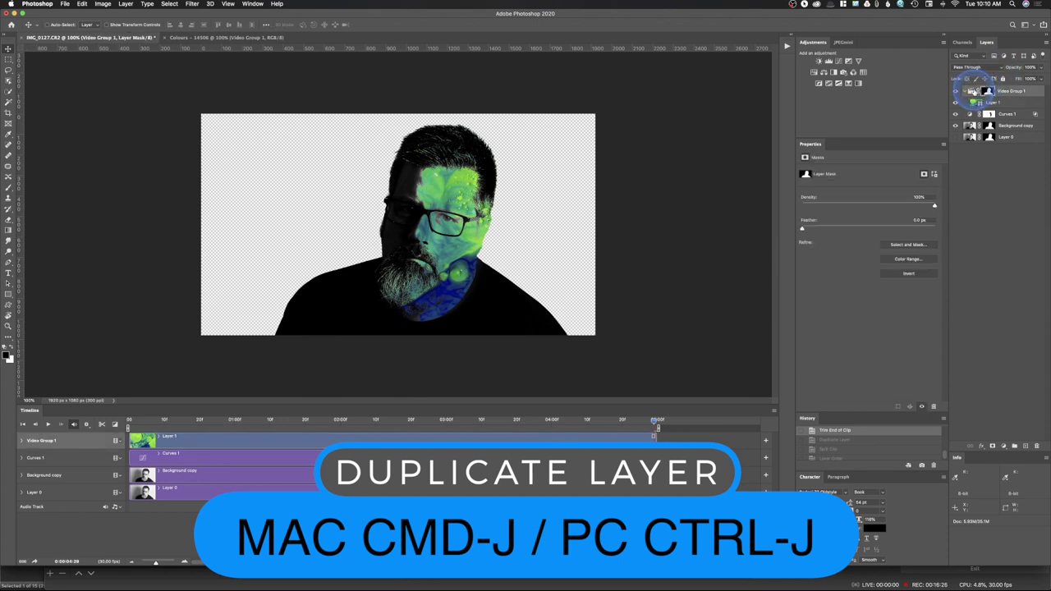
{"action": "left_click", "coordinate": [1031, 169]}
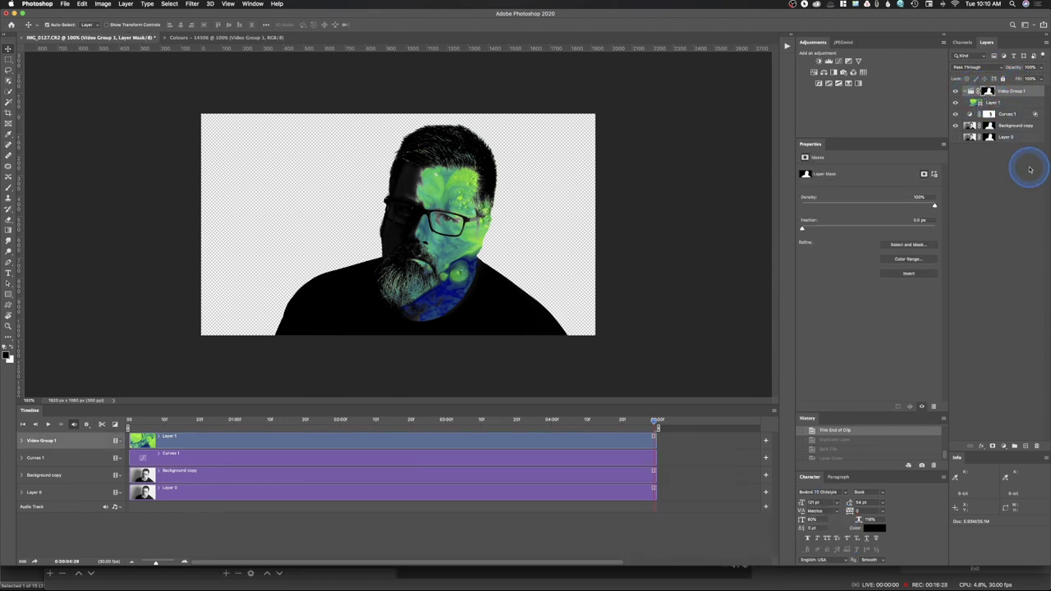
{"action": "key", "text": "super+j"}
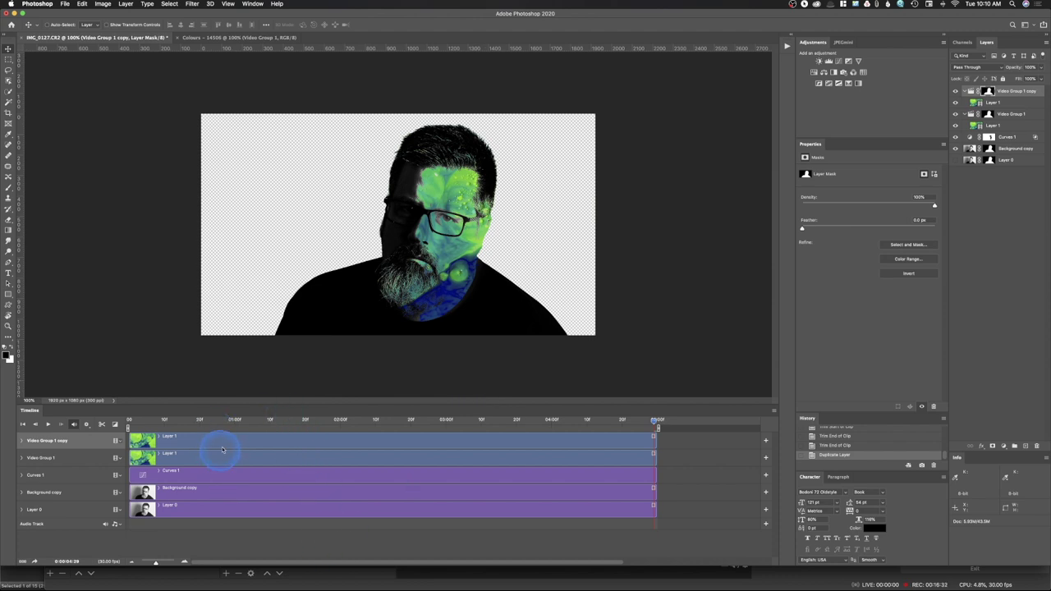
{"action": "left_click", "coordinate": [198, 439]}
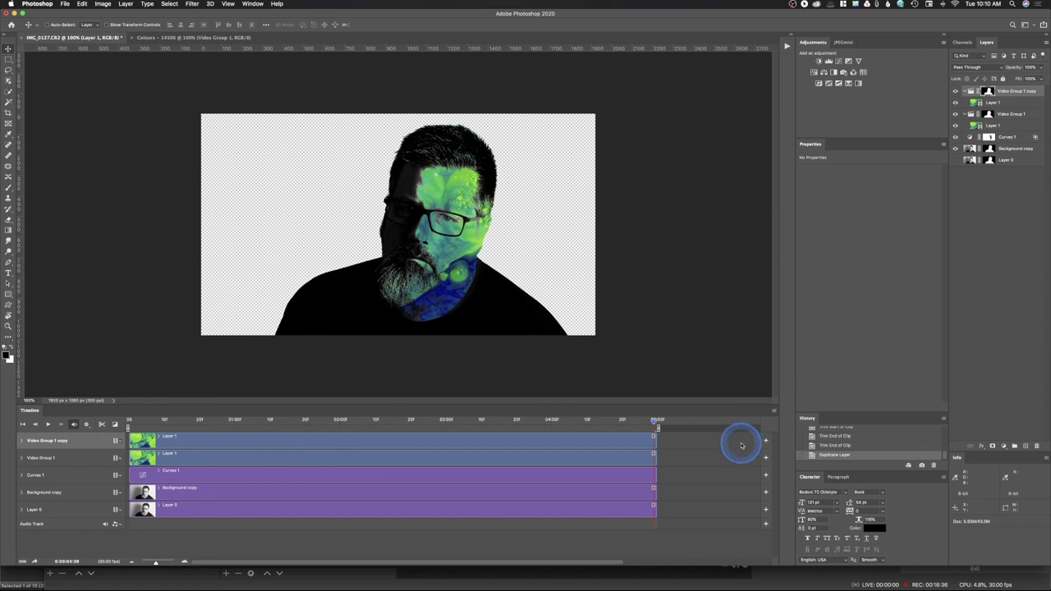
{"action": "left_click_drag", "start_coordinate": [653, 423], "coordinate": [386, 446]}
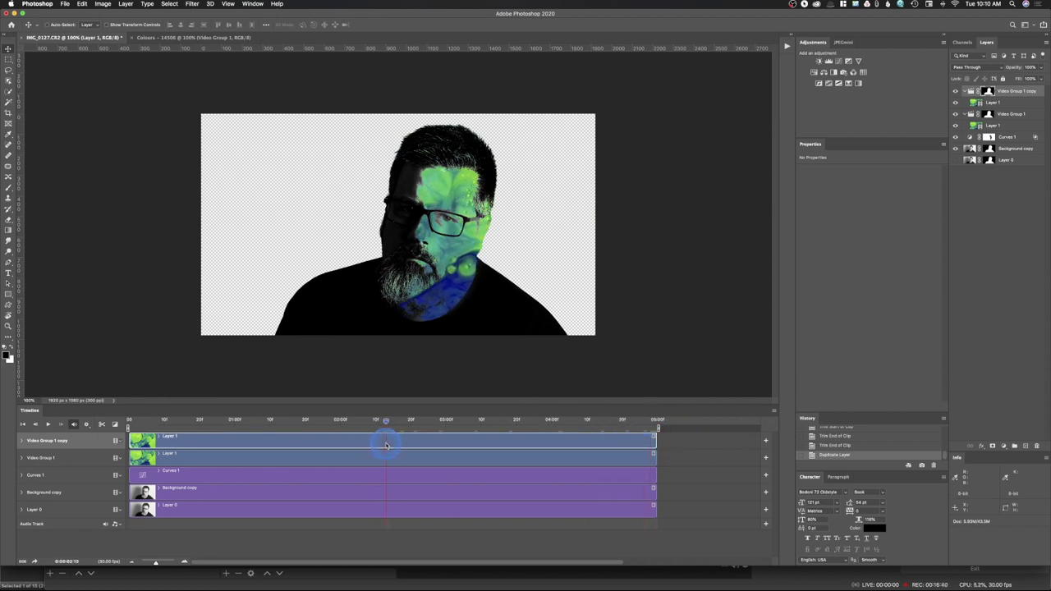
Split the top Layer 1 clip at the current frame into two clips
{"action": "left_click", "coordinate": [386, 444]}
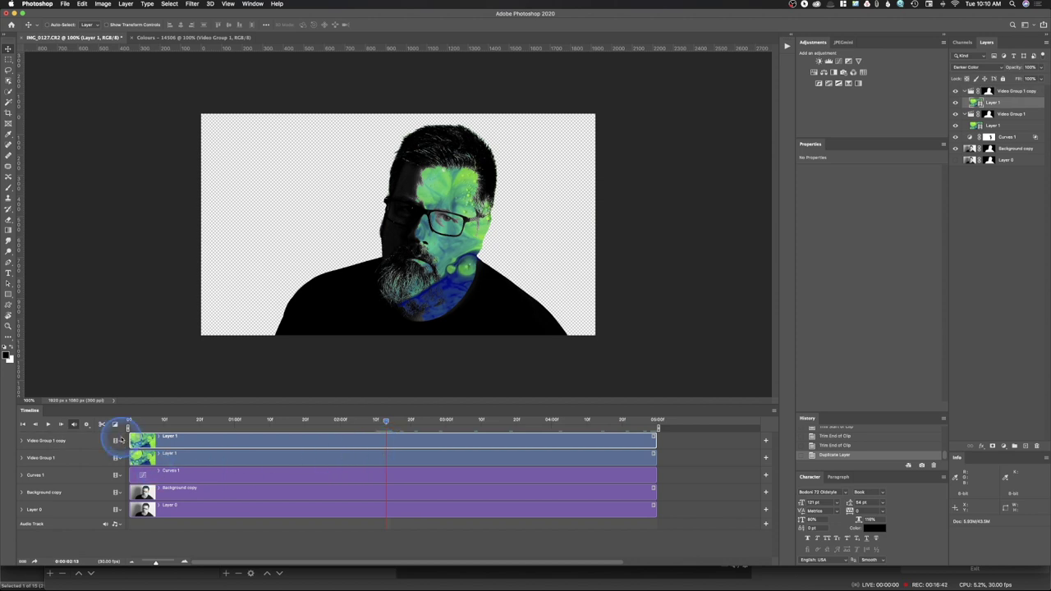
{"action": "left_click", "coordinate": [101, 425]}
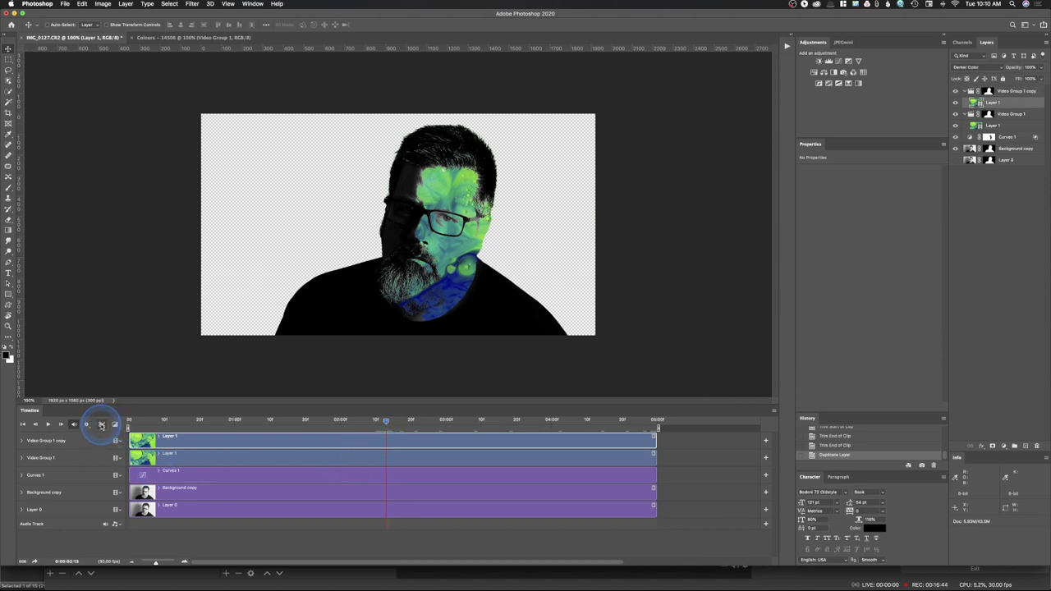
{"action": "left_click", "coordinate": [101, 426]}
{"action": "left_click", "coordinate": [419, 441]}
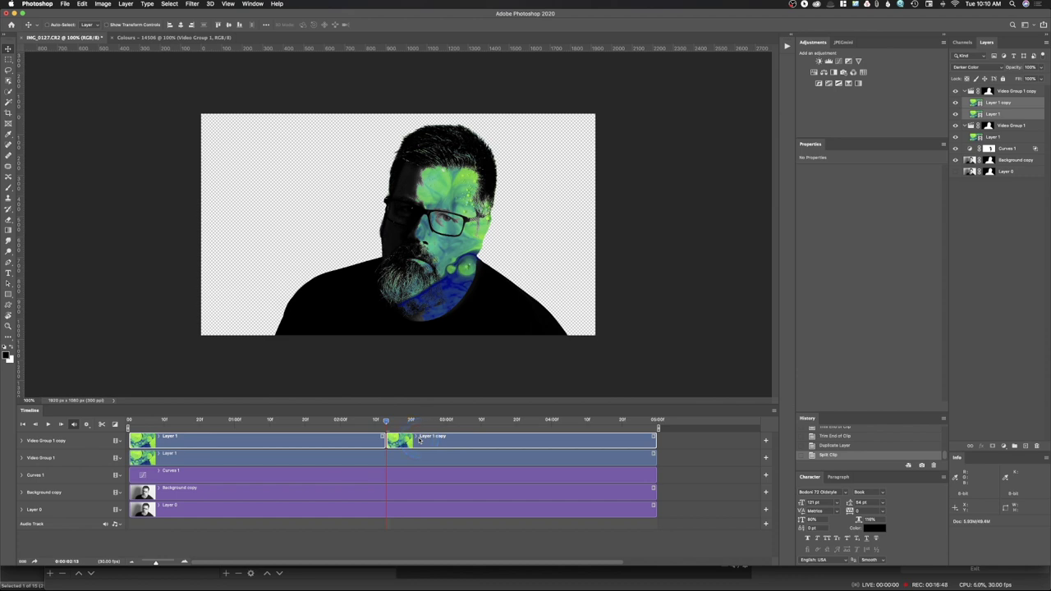
Move the Layer 1 clip so it plays after the Layer 1 copy clip
{"action": "left_click", "coordinate": [180, 561]}
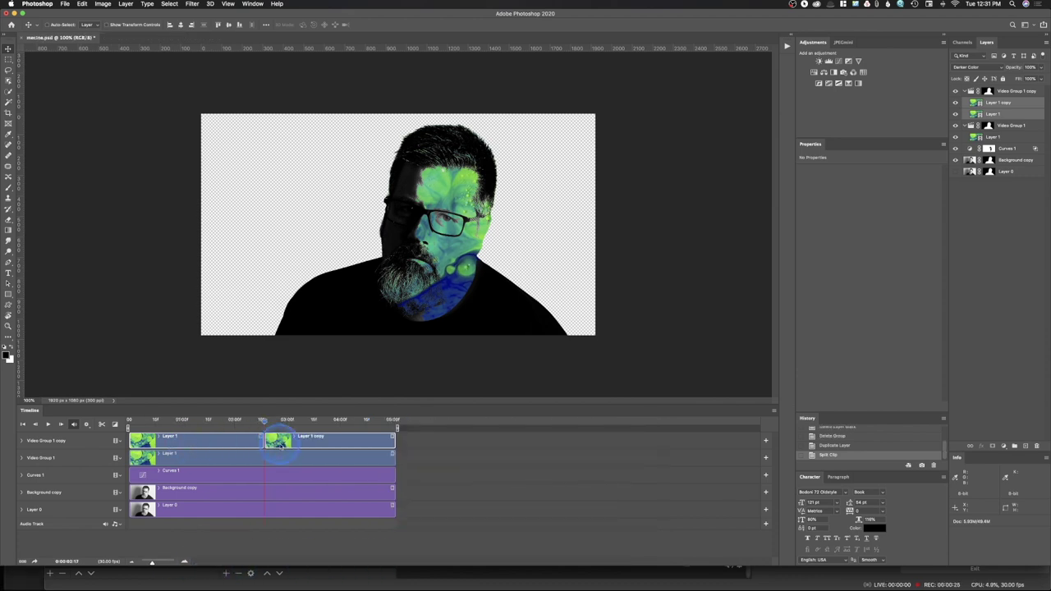
{"action": "left_click", "coordinate": [303, 439]}
{"action": "left_click", "coordinate": [222, 440]}
{"action": "left_click", "coordinate": [311, 438]}
{"action": "left_click", "coordinate": [222, 441]}
{"action": "left_click_drag", "start_coordinate": [226, 440], "coordinate": [271, 435]}
{"action": "key", "text": "super+z"}
{"action": "left_click", "coordinate": [228, 458]}
{"action": "left_click", "coordinate": [417, 450]}
{"action": "left_click", "coordinate": [231, 442]}
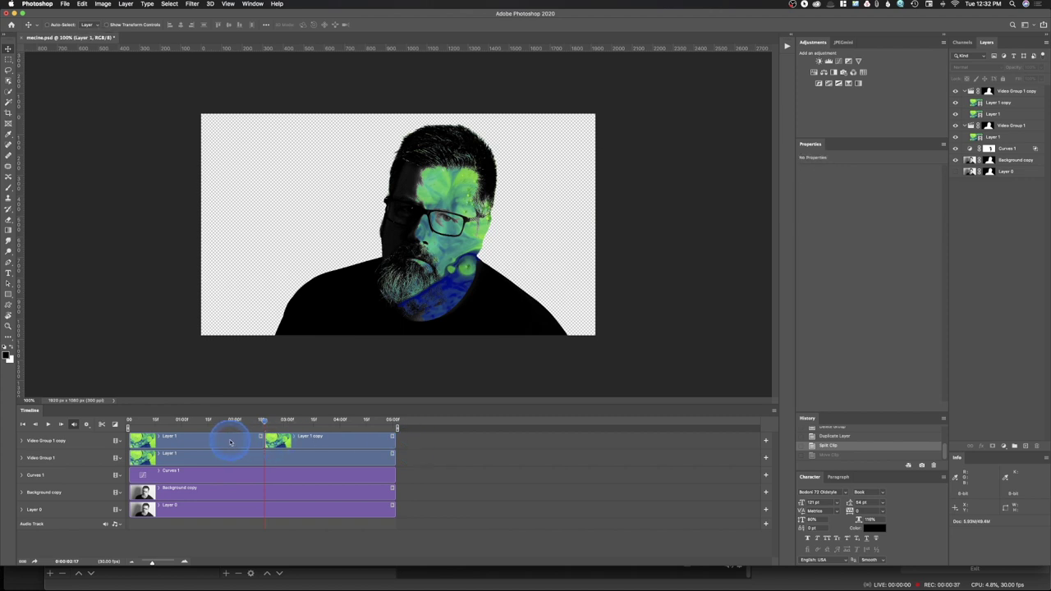
{"action": "left_click_drag", "start_coordinate": [227, 433], "coordinate": [353, 441]}
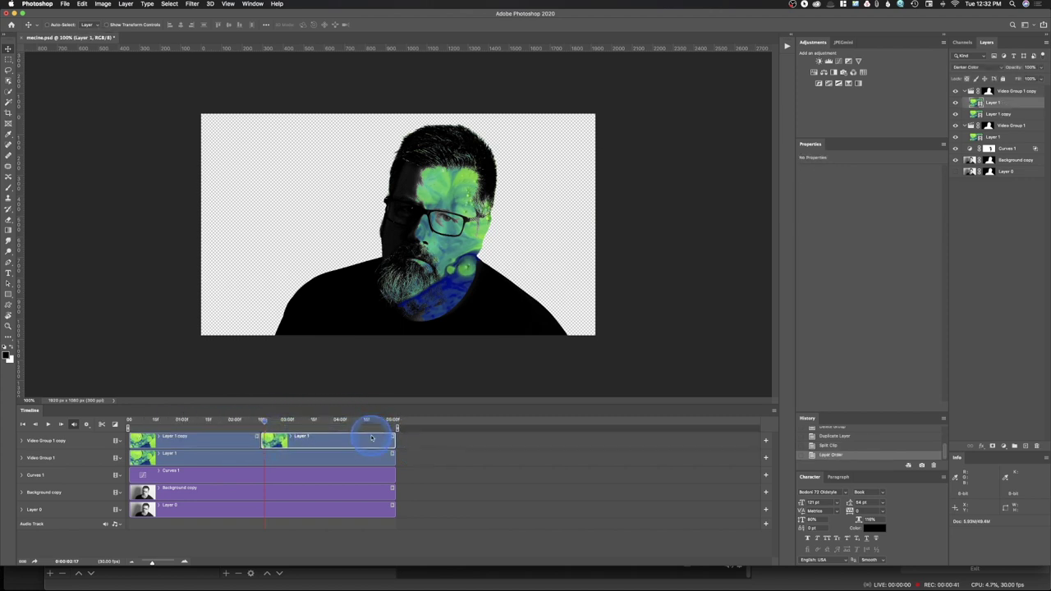
{"action": "left_click", "coordinate": [257, 445]}
Trim the Layer 1 copy, Layer 1 and Background copy clips to end together at 06:04
{"action": "left_click_drag", "start_coordinate": [260, 444], "coordinate": [266, 440]}
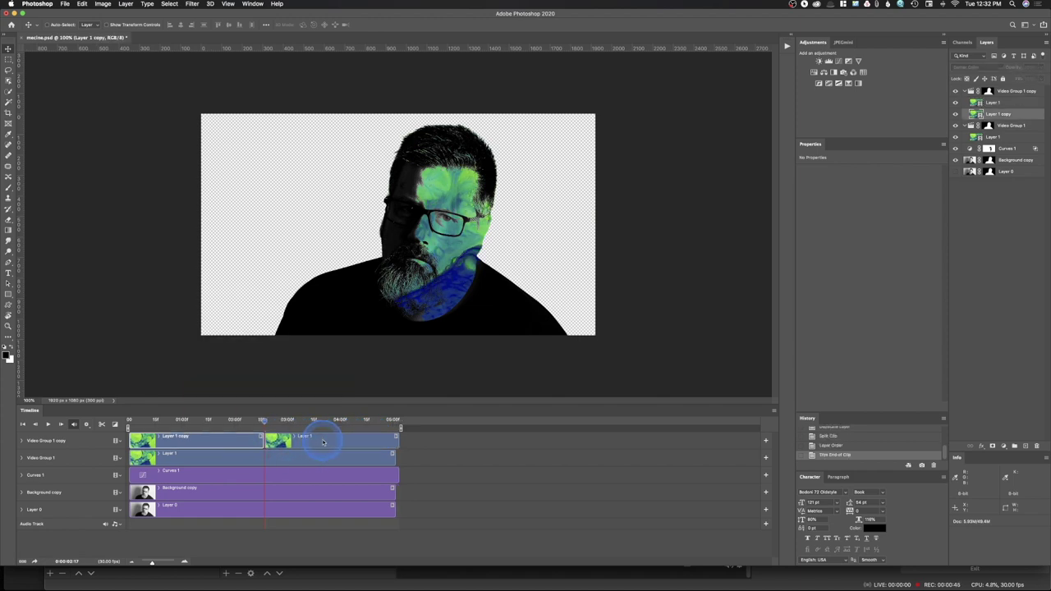
{"action": "left_click", "coordinate": [398, 456]}
{"action": "left_click_drag", "start_coordinate": [393, 456], "coordinate": [397, 456]}
{"action": "mouse_move", "coordinate": [393, 493]}
{"action": "left_mouse_down"}
{"action": "mouse_move", "coordinate": [394, 516]}
{"action": "mouse_move", "coordinate": [406, 507]}
{"action": "left_mouse_up"}
{"action": "left_click", "coordinate": [395, 510]}
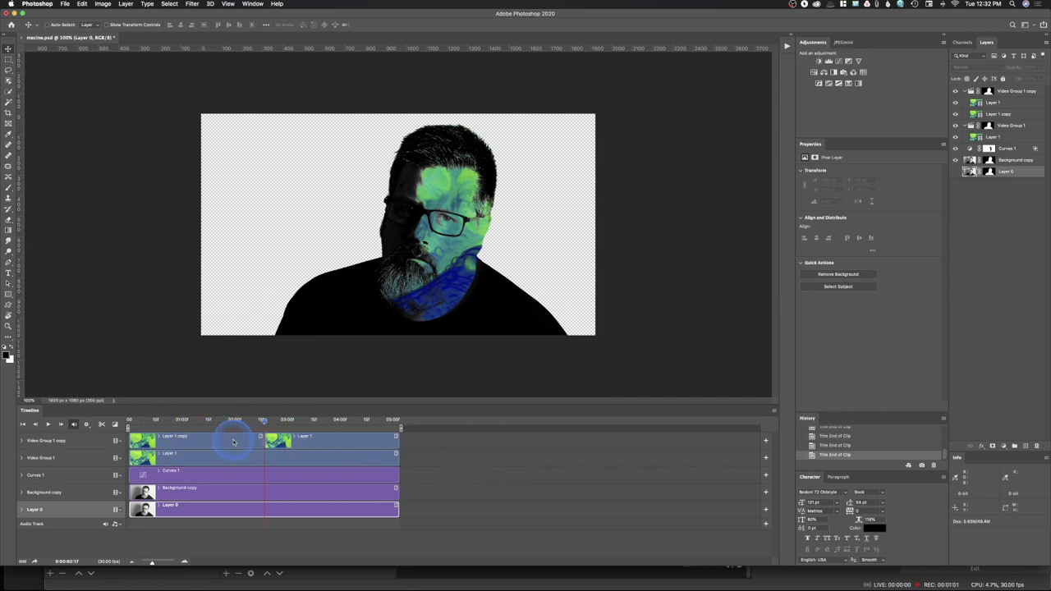
Split the top-track Layer 1 copy clip at two playhead positions, the second near 0:03:27
{"action": "left_click_drag", "start_coordinate": [263, 425], "coordinate": [201, 428]}
{"action": "left_click", "coordinate": [202, 427]}
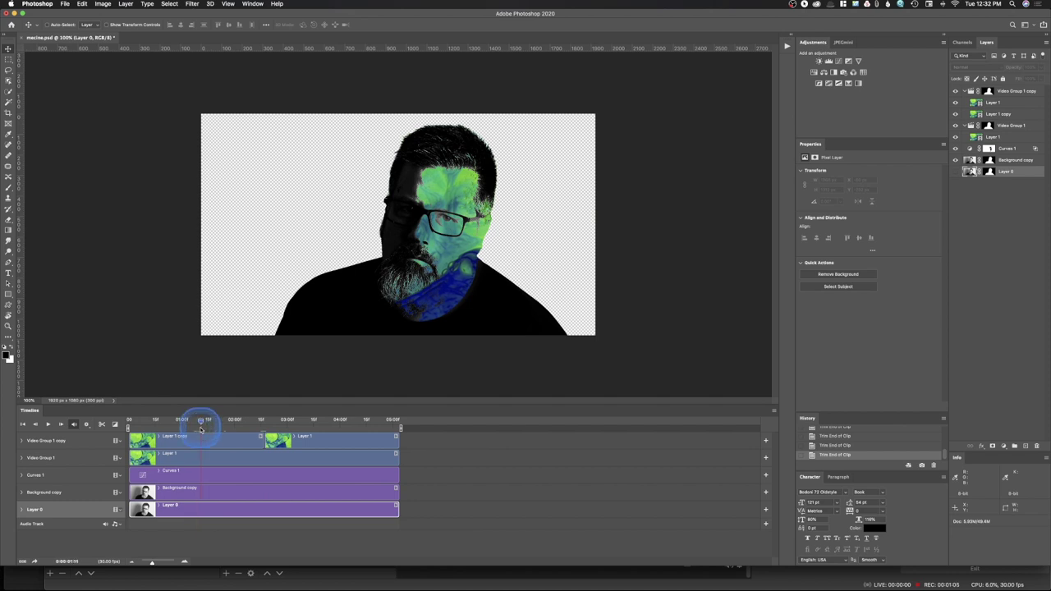
{"action": "left_click", "coordinate": [216, 446]}
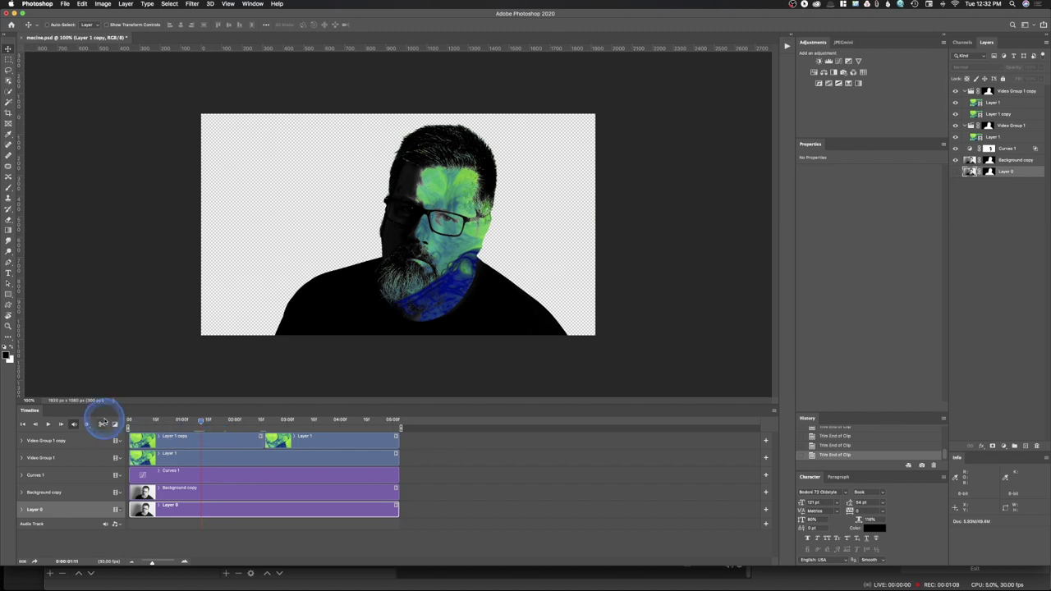
{"action": "left_click", "coordinate": [101, 424]}
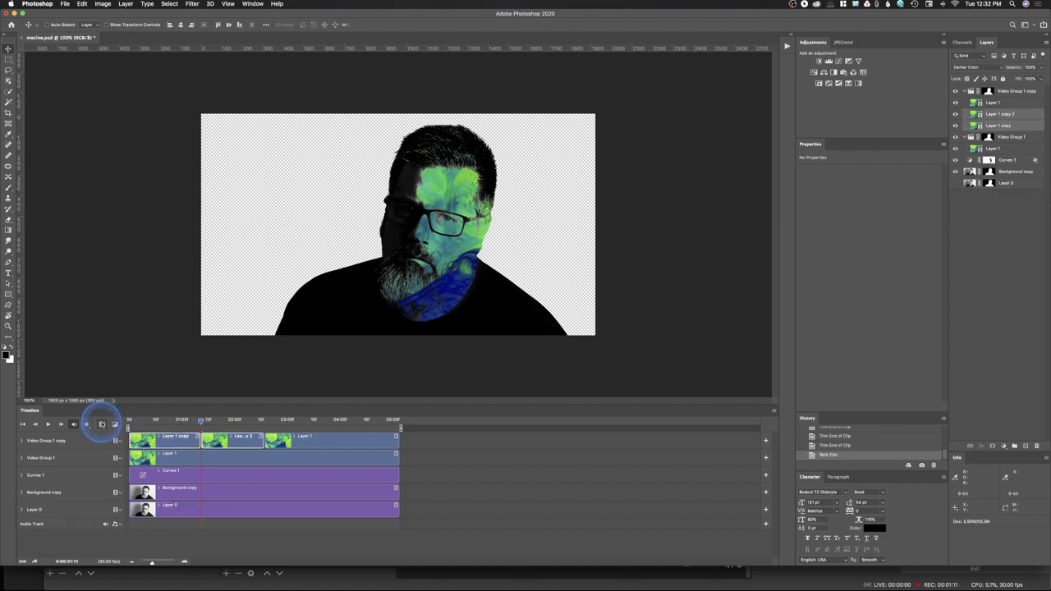
{"action": "left_click", "coordinate": [242, 443]}
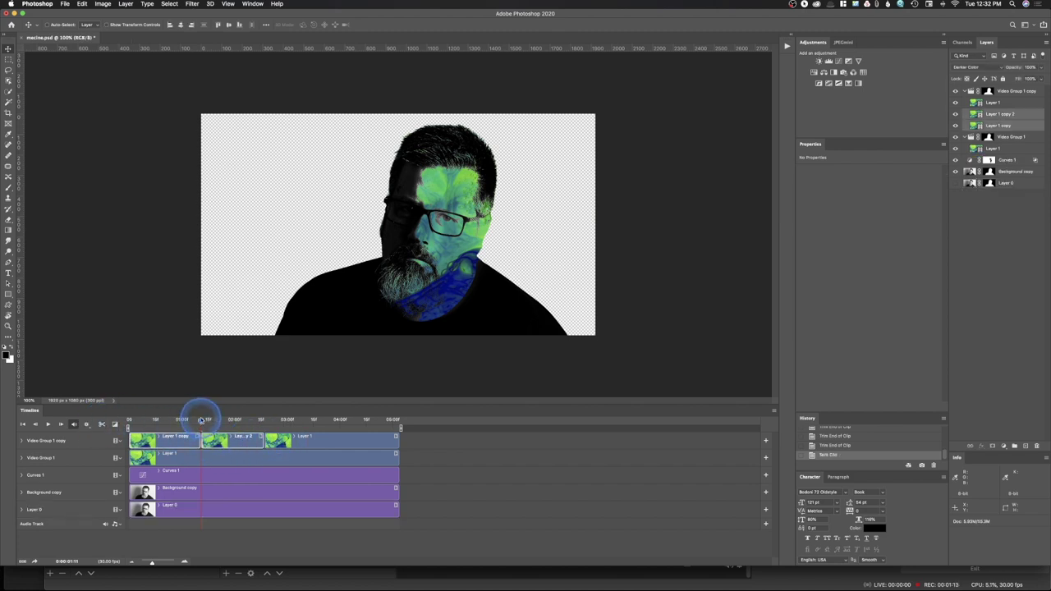
{"action": "left_click_drag", "start_coordinate": [202, 421], "coordinate": [333, 420]}
{"action": "left_click", "coordinate": [329, 444]}
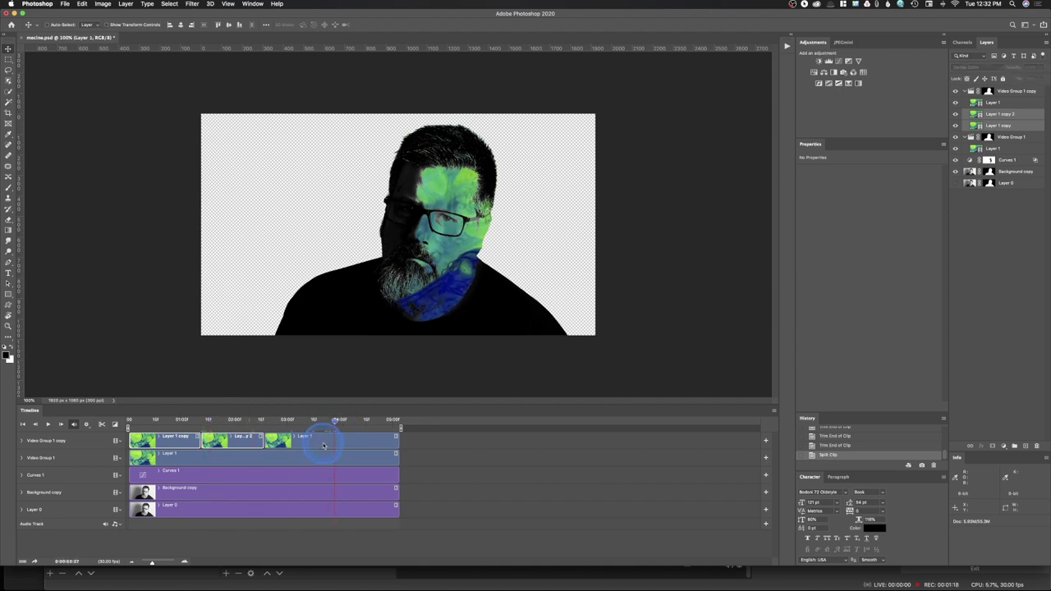
{"action": "left_click", "coordinate": [101, 425]}
Delete the two middle clips and move Layer 1 copy 3 to the end of the timeline
{"action": "left_click", "coordinate": [287, 444]}
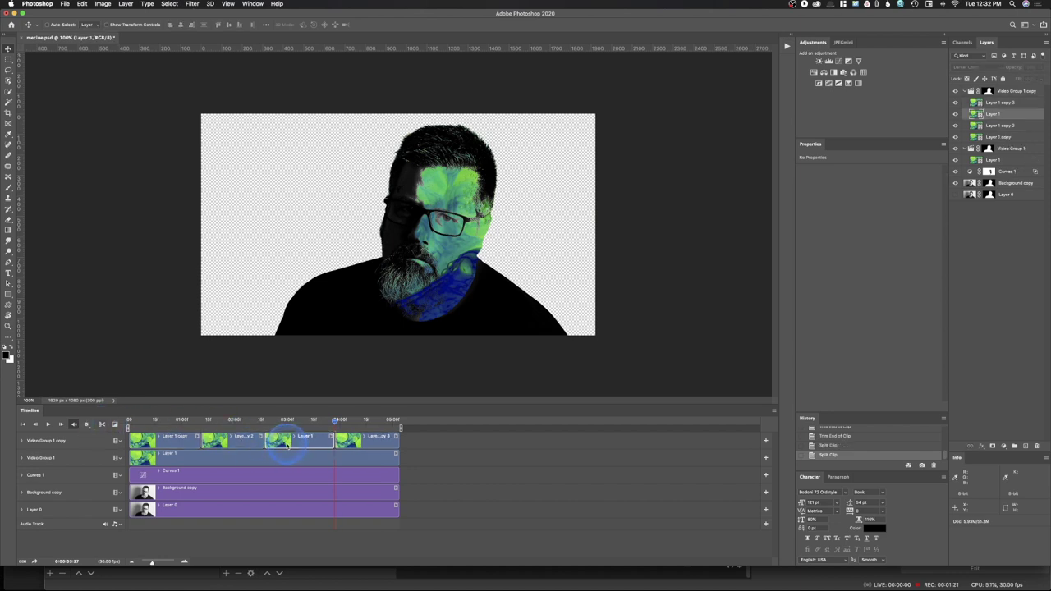
{"action": "key", "text": "Delete"}
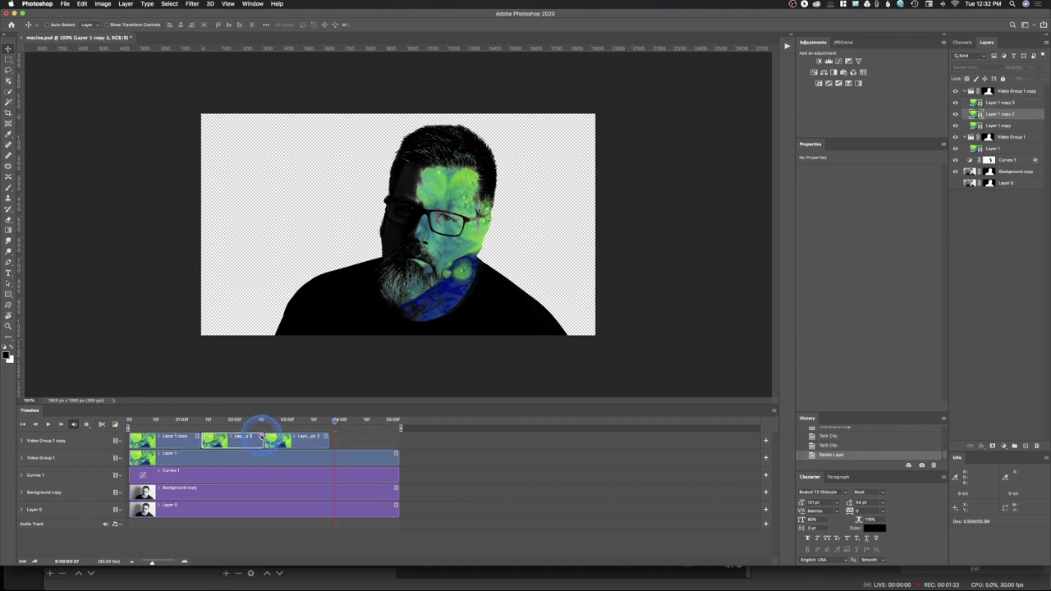
{"action": "key", "text": "Delete"}
{"action": "left_click", "coordinate": [315, 441]}
{"action": "left_click_drag", "start_coordinate": [315, 441], "coordinate": [386, 441]}
{"action": "left_click", "coordinate": [191, 444]}
{"action": "left_click", "coordinate": [115, 424]}
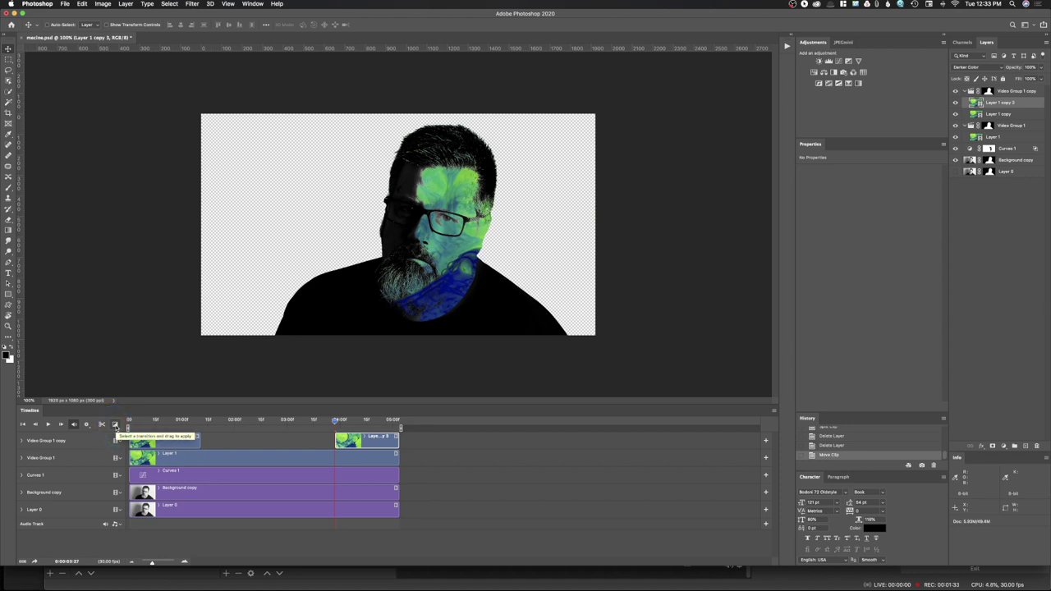
Apply a Fade transition to the Layer 1 copy clip
{"action": "left_click", "coordinate": [113, 424]}
{"action": "left_click", "coordinate": [138, 353]}
{"action": "mouse_move", "coordinate": [139, 354]}
{"action": "left_mouse_down"}
{"action": "mouse_move", "coordinate": [207, 446]}
{"action": "mouse_move", "coordinate": [197, 443]}
{"action": "mouse_move", "coordinate": [145, 352]}
{"action": "mouse_move", "coordinate": [251, 375]}
{"action": "mouse_move", "coordinate": [350, 444]}
{"action": "left_mouse_up"}
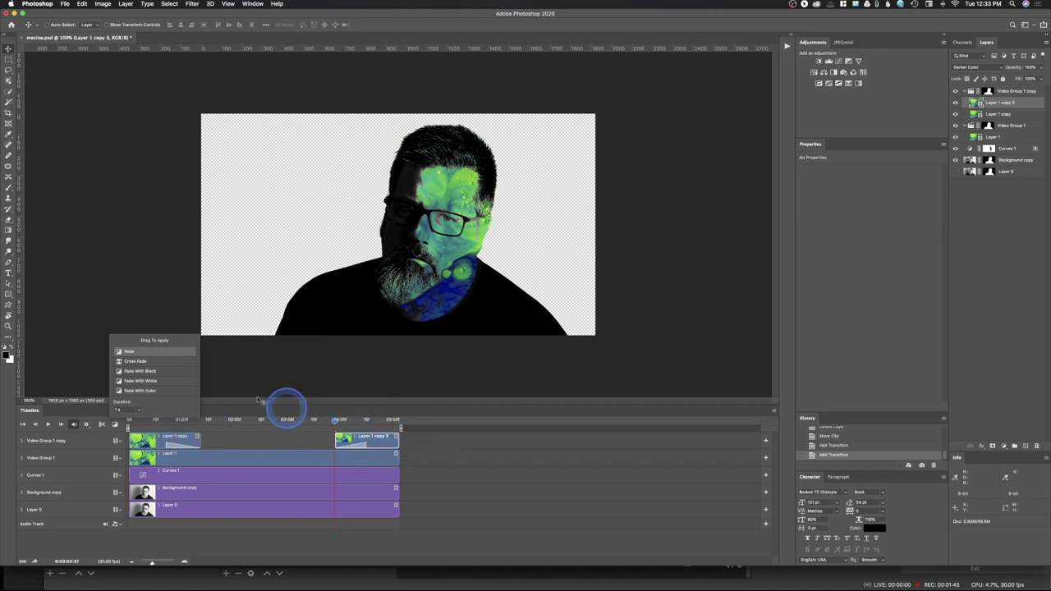
Play the animation from the start to preview the fades, then save macina.psd
{"action": "left_click_drag", "start_coordinate": [334, 421], "coordinate": [98, 428]}
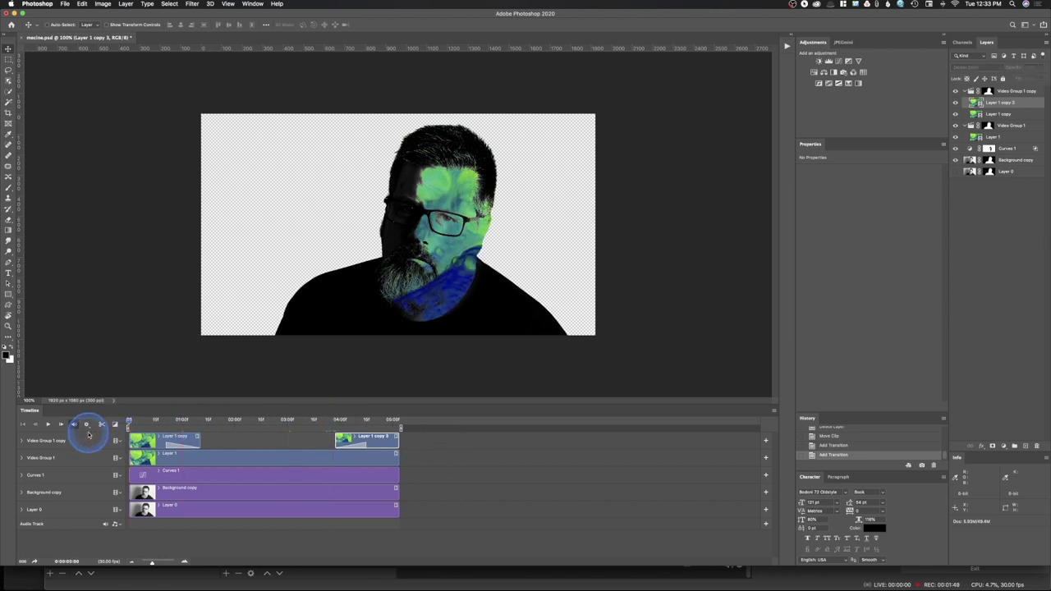
{"action": "key", "text": "space"}
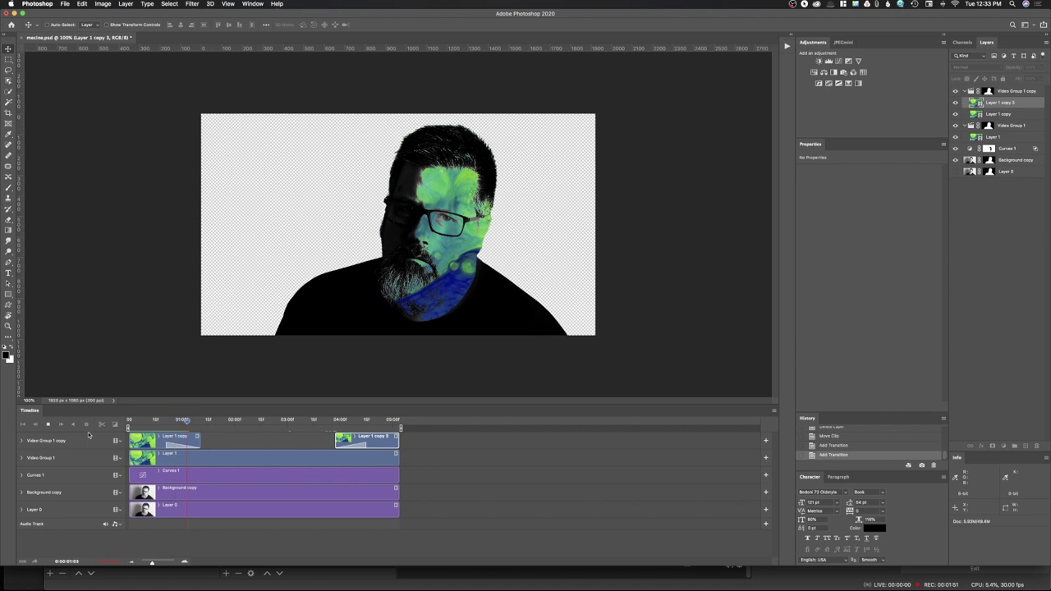
{"action": "key", "text": "space"}
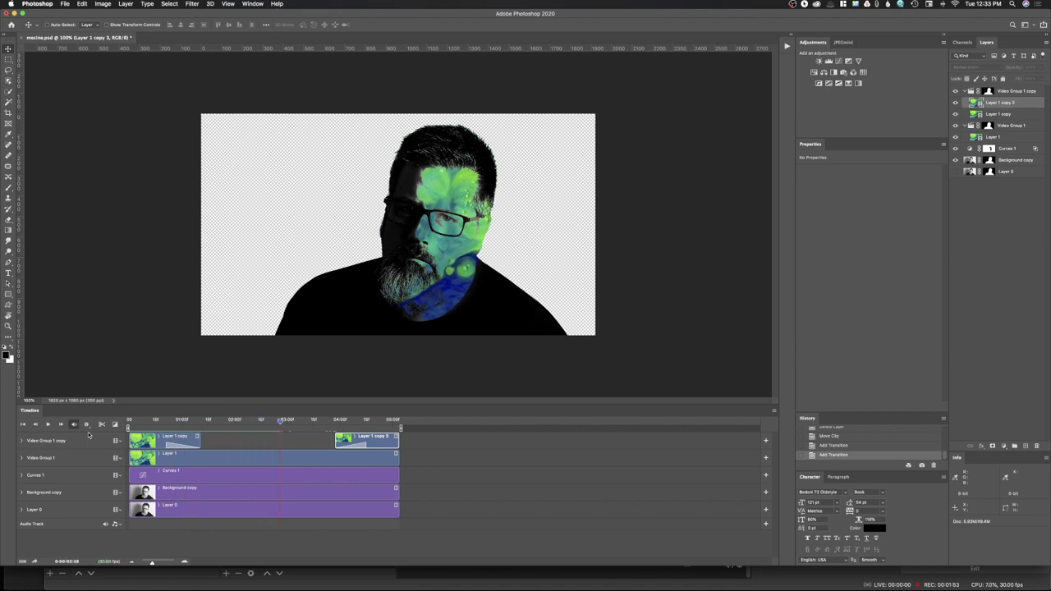
{"action": "left_click_drag", "start_coordinate": [139, 425], "coordinate": [192, 427]}
{"action": "key", "text": "super+s"}
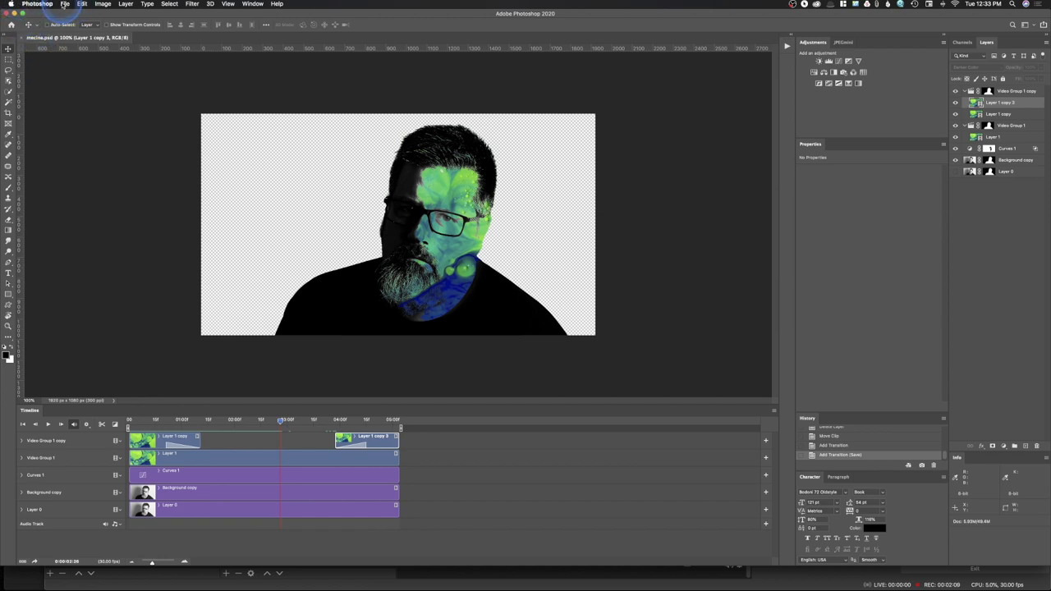
In Save for Web (Legacy), set GIF output 1000 × 563 pixels with Transparency unchecked
{"action": "left_click", "coordinate": [65, 4]}
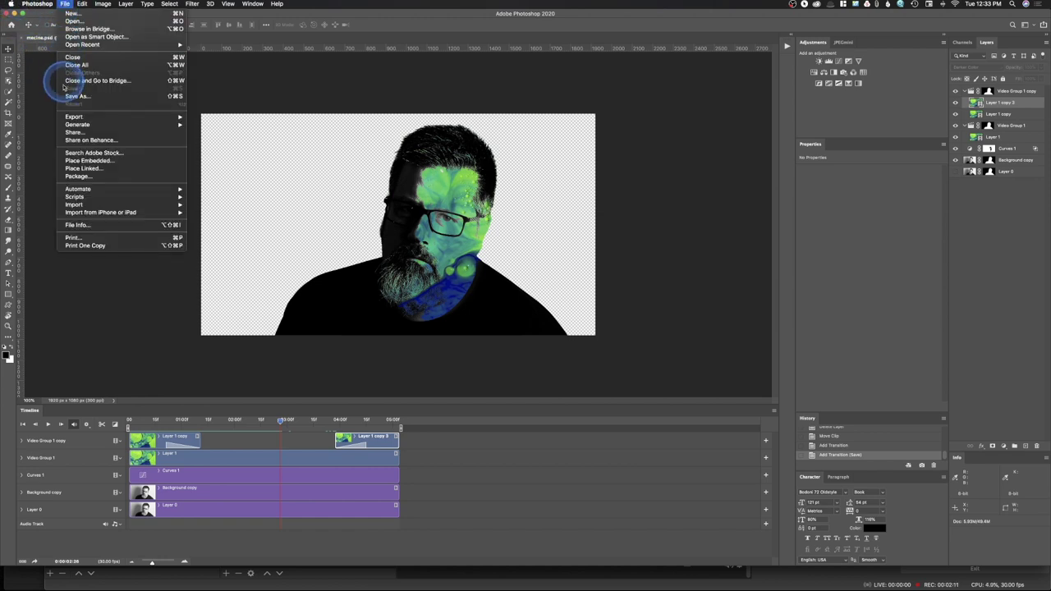
{"action": "mouse_move", "coordinate": [83, 117]}
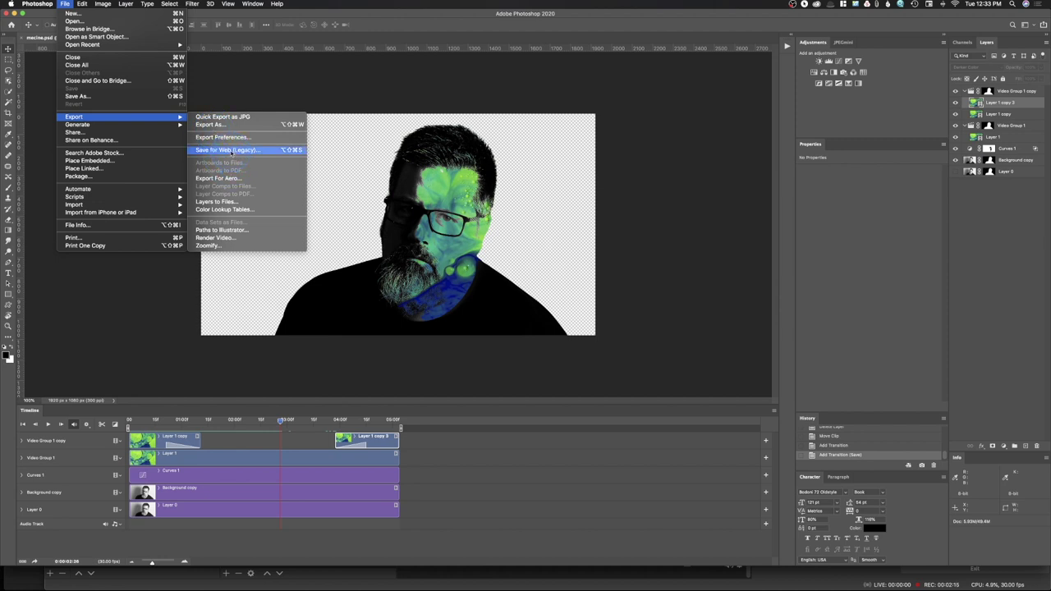
{"action": "left_click", "coordinate": [231, 150]}
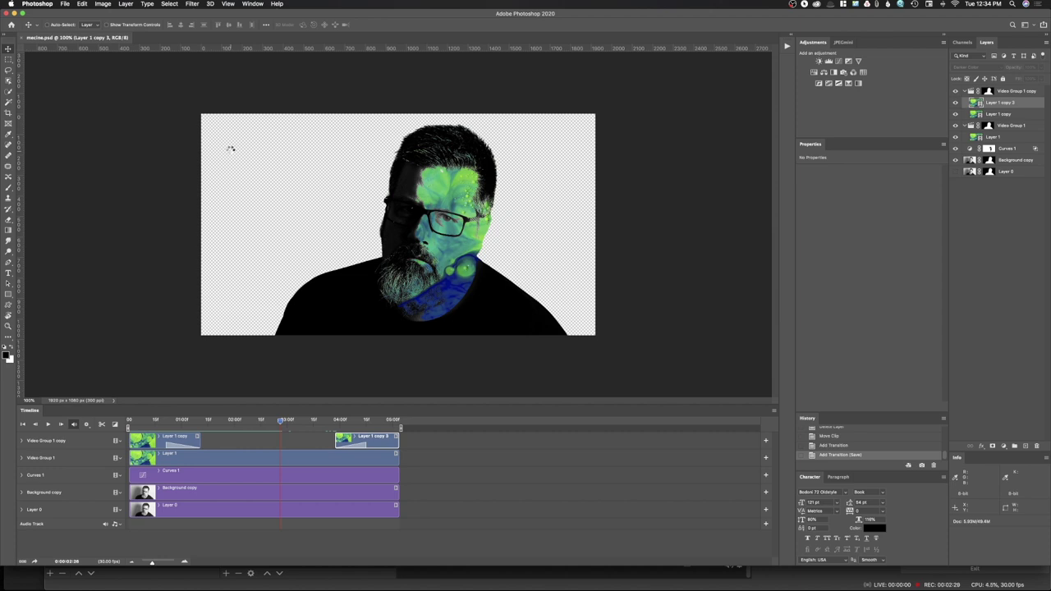
{"action": "key", "text": "super+alt+shift+s"}
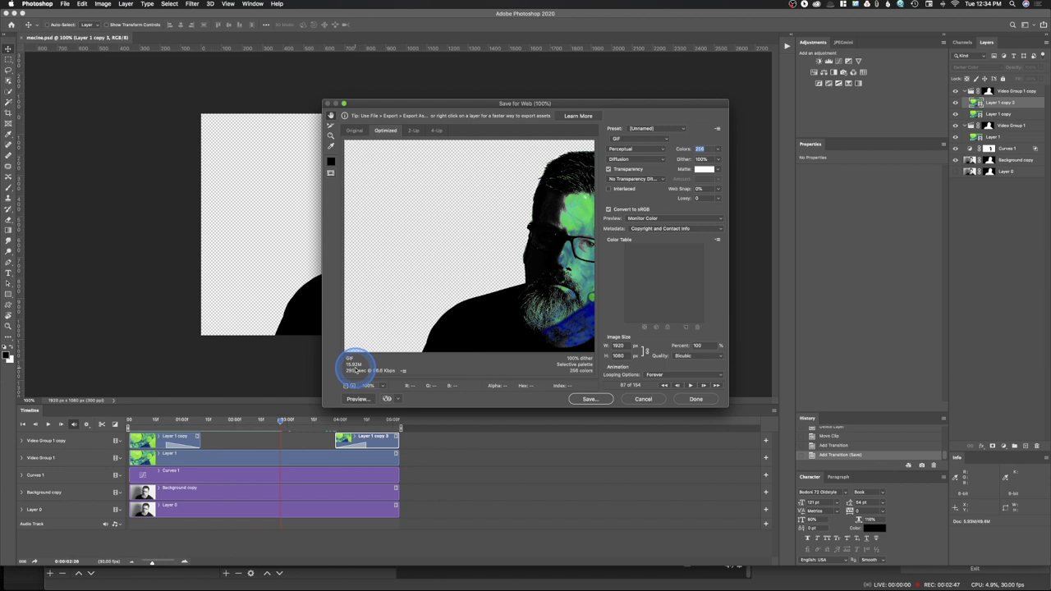
{"action": "double_click", "coordinate": [628, 344]}
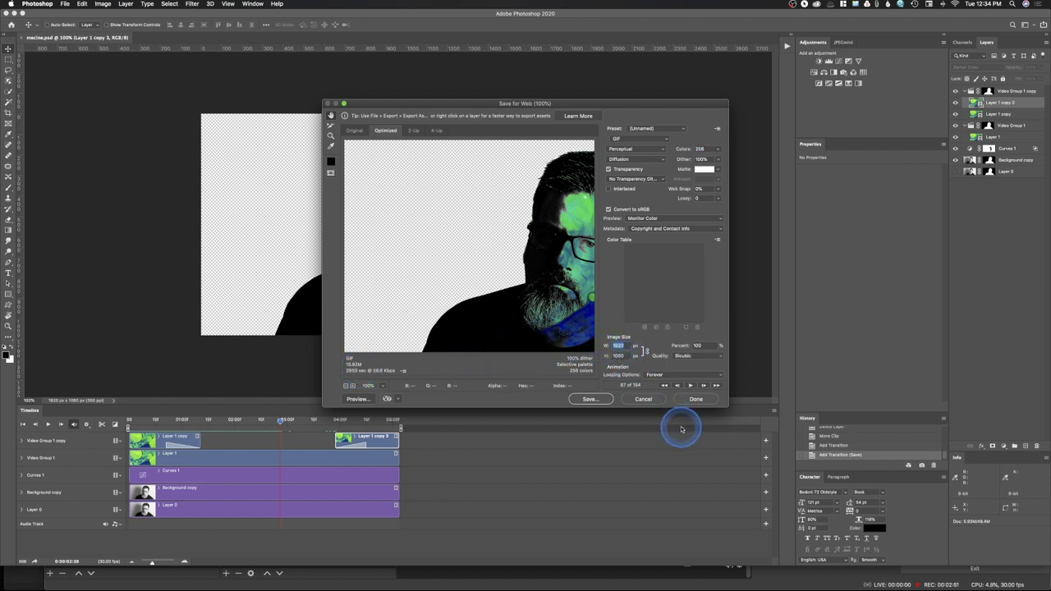
{"action": "type", "text": "1"}
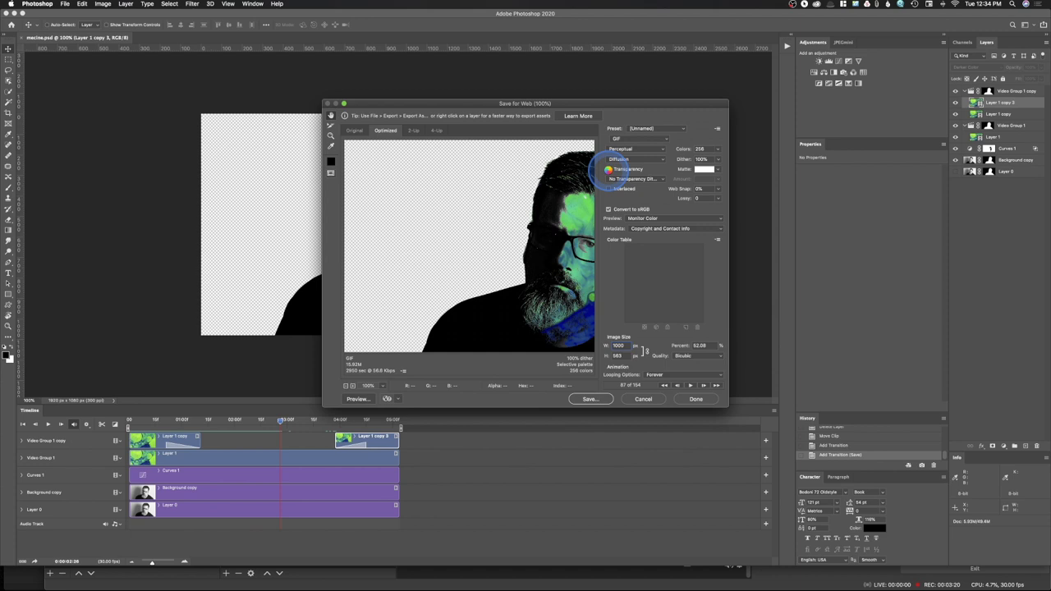
{"action": "left_click", "coordinate": [609, 169]}
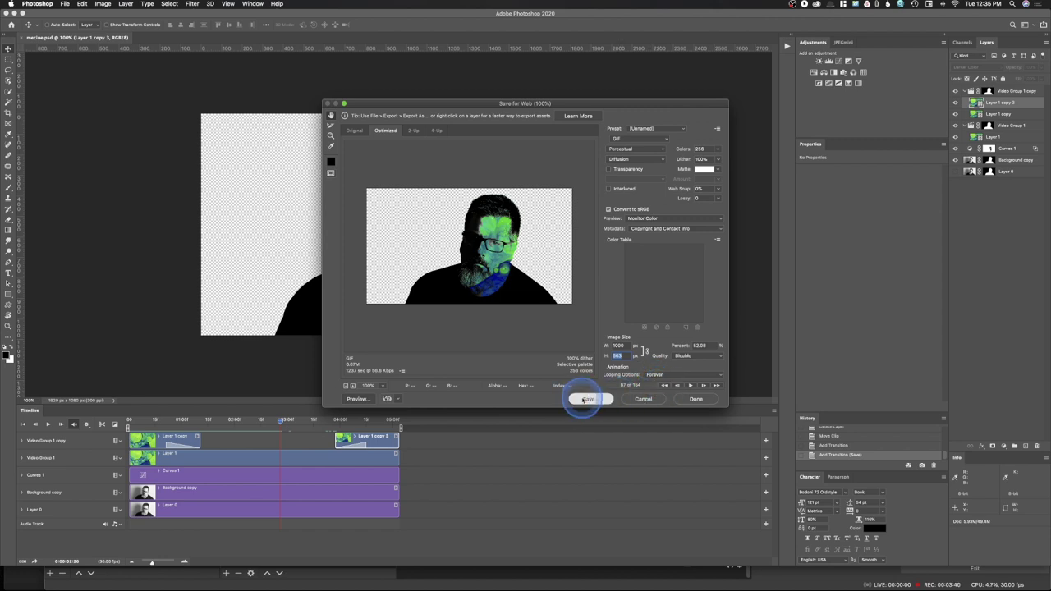
Export the GIF as mecine.gif in Movies, replacing the existing file
{"action": "left_click", "coordinate": [584, 399]}
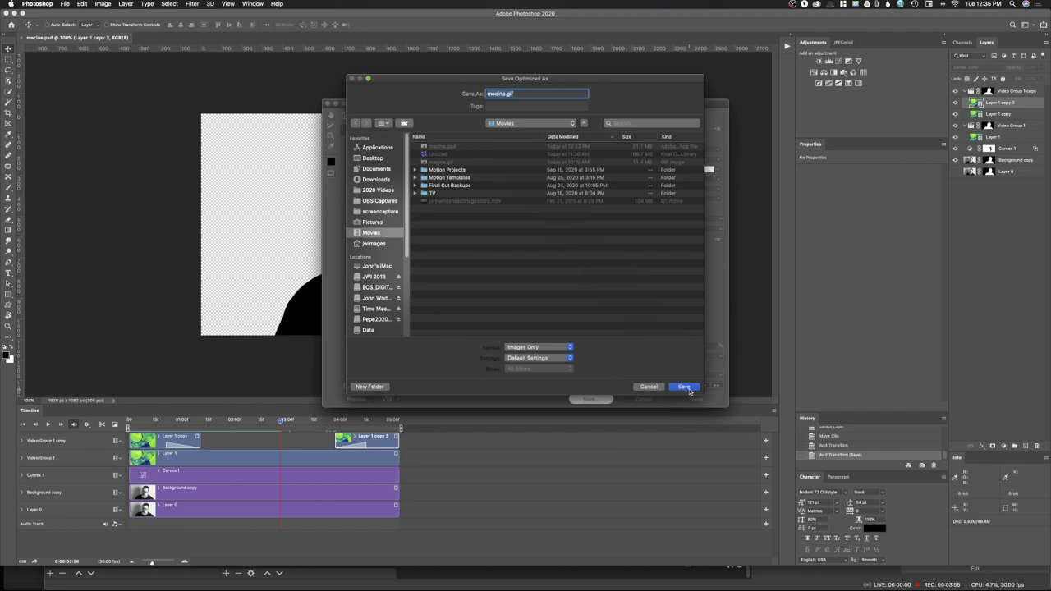
{"action": "left_click", "coordinate": [687, 386]}
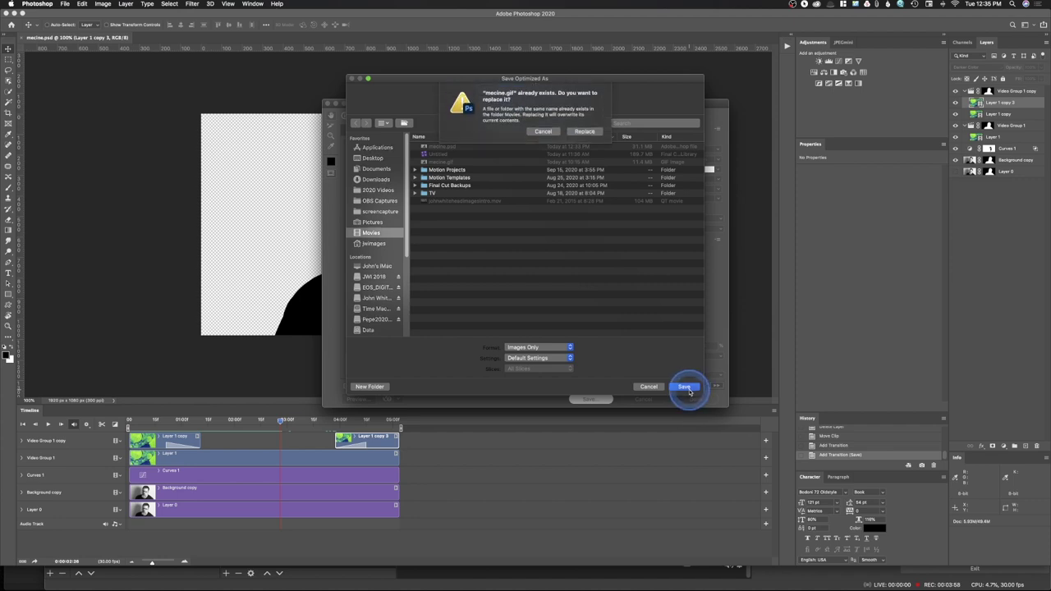
{"action": "left_click", "coordinate": [580, 132]}
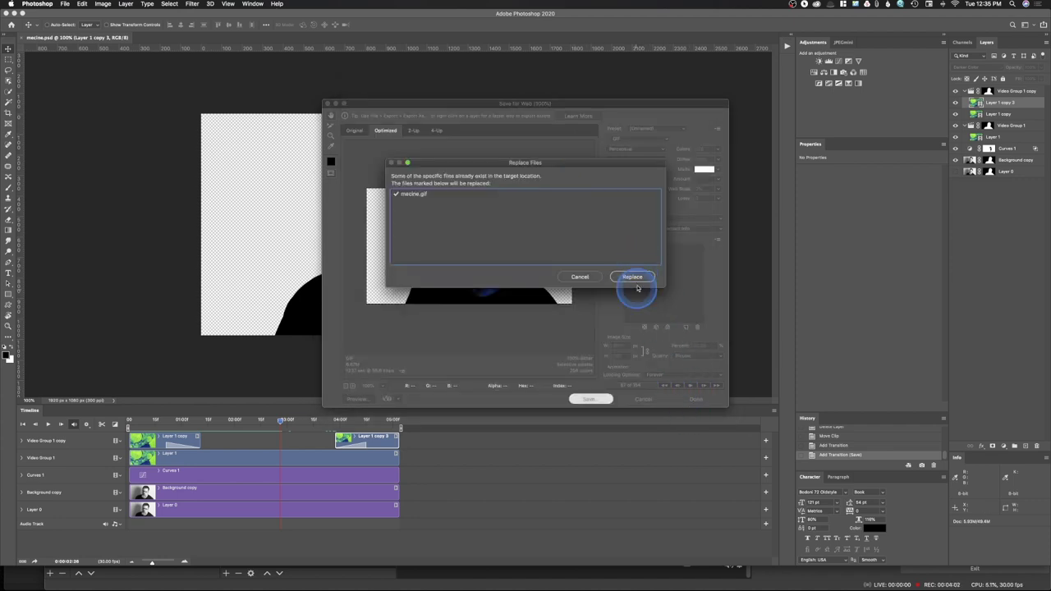
{"action": "left_click", "coordinate": [634, 276]}
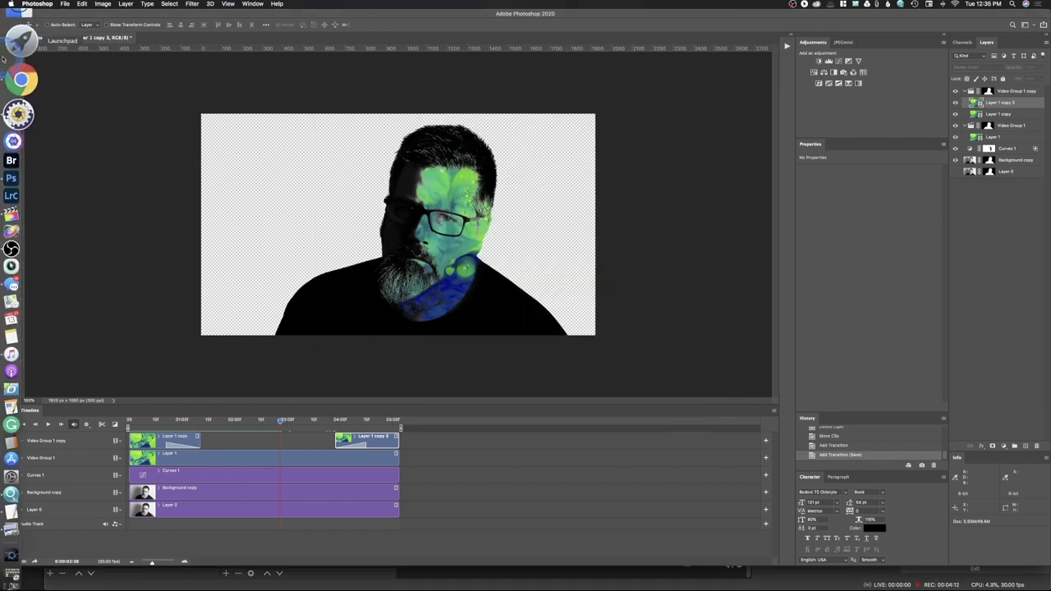
Open mecine.gif from Movies in Quick Look and play it full screen
{"action": "left_click", "coordinate": [16, 29]}
{"action": "left_click", "coordinate": [456, 227]}
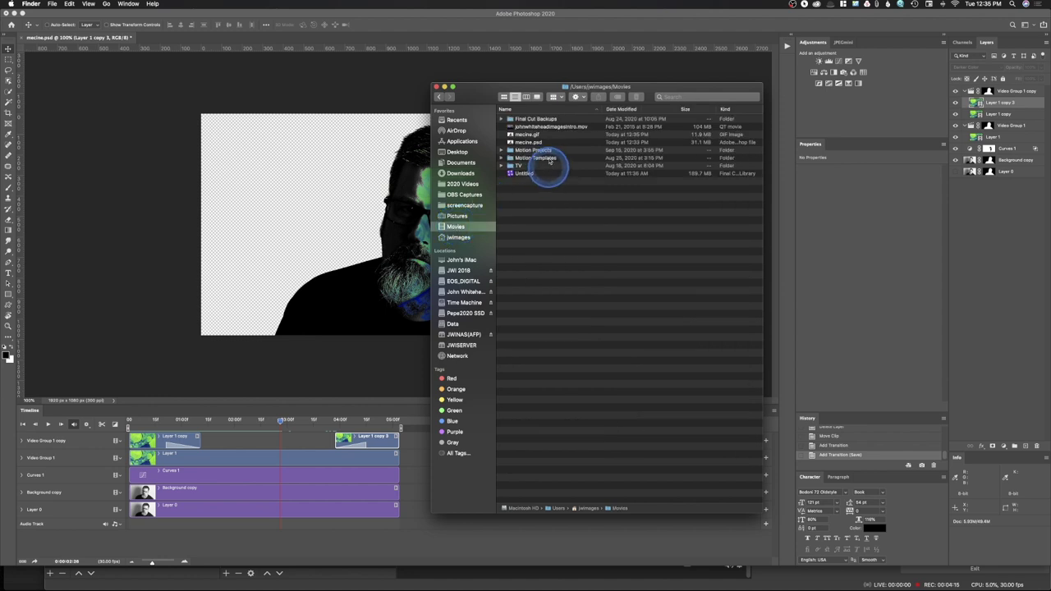
{"action": "left_click", "coordinate": [528, 134]}
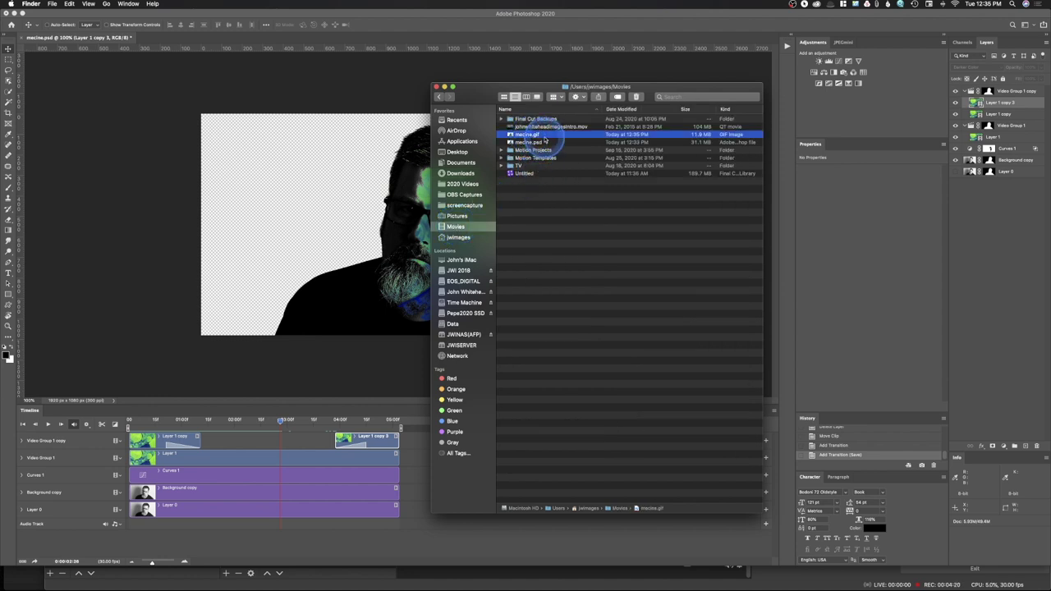
{"action": "key", "text": "space"}
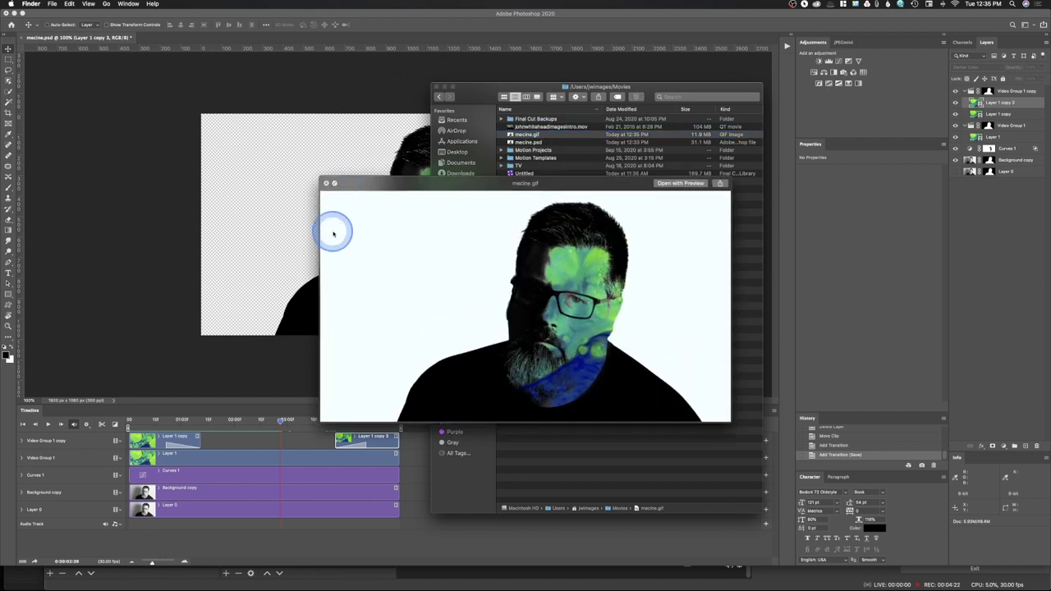
{"action": "left_click", "coordinate": [334, 181]}
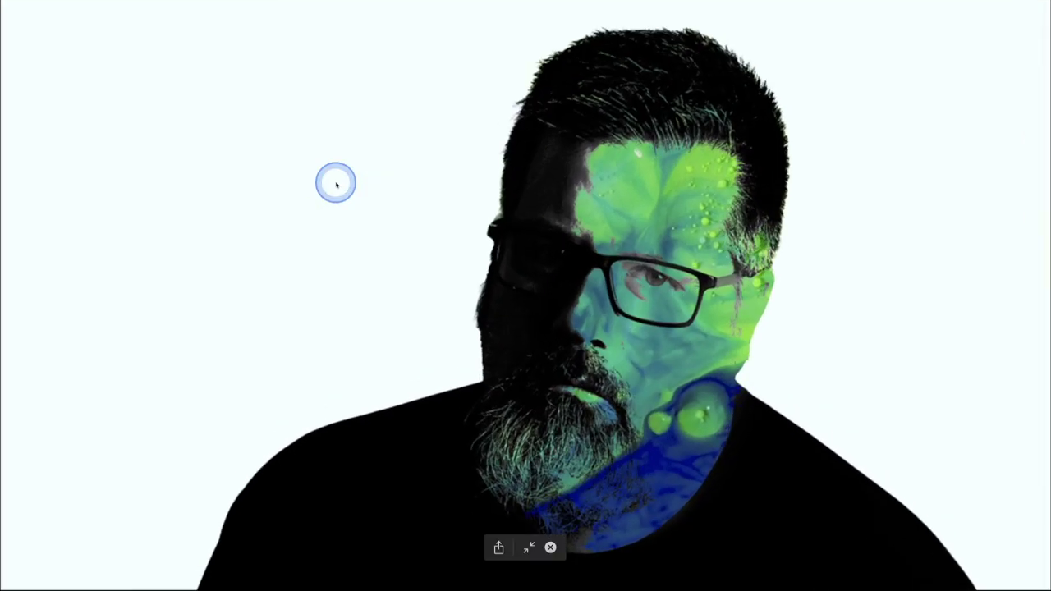